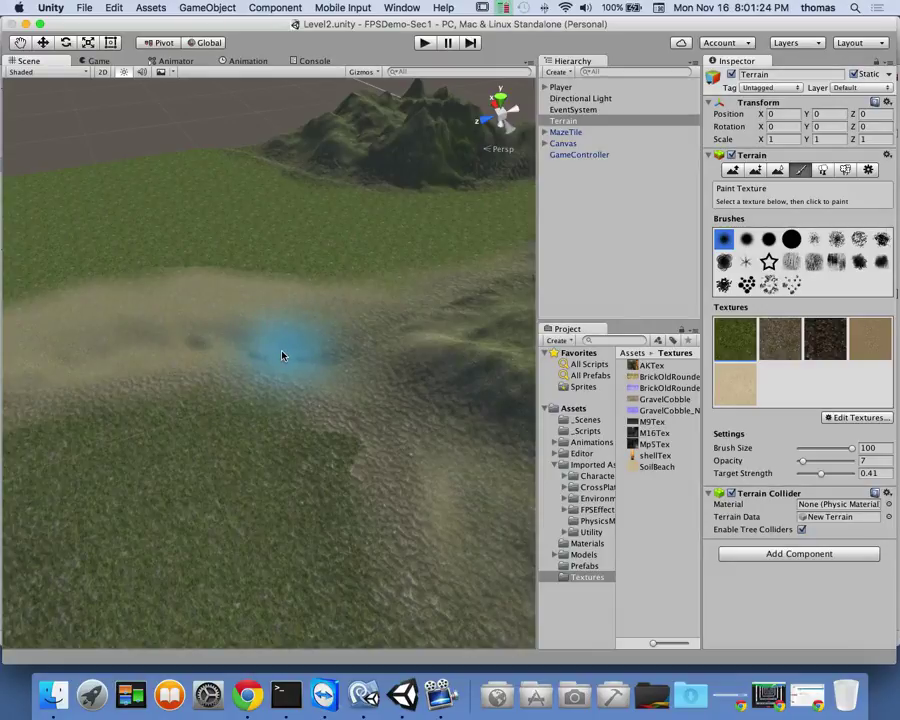
- Open the Water (Basic) Prefabs folder under the Environment assets and widen the project browser and its folder tree
scroll(295, 367, down, 5)
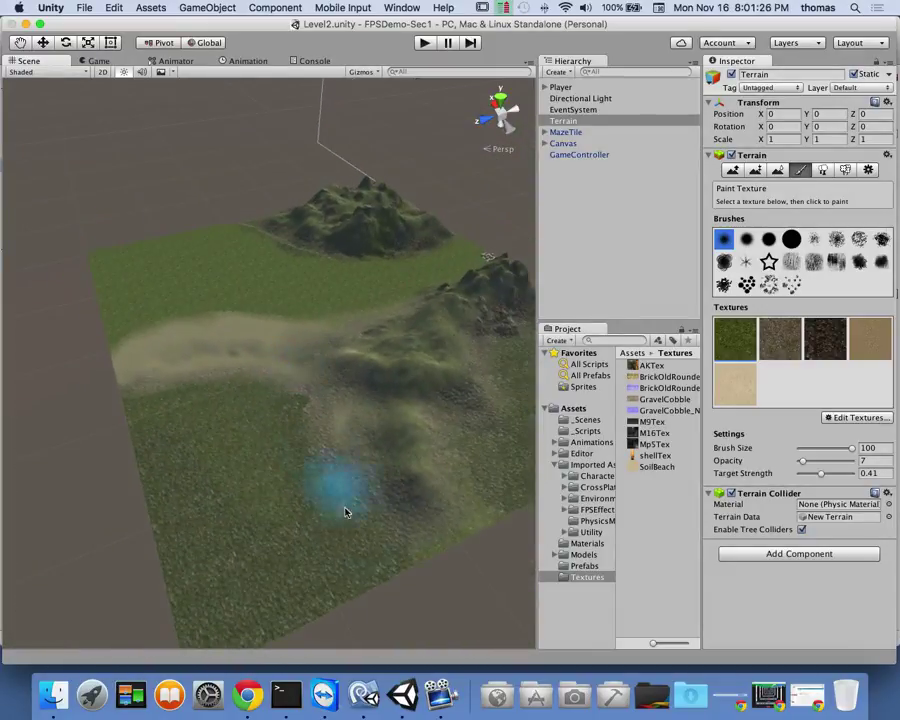
scroll(374, 337, up, 3)
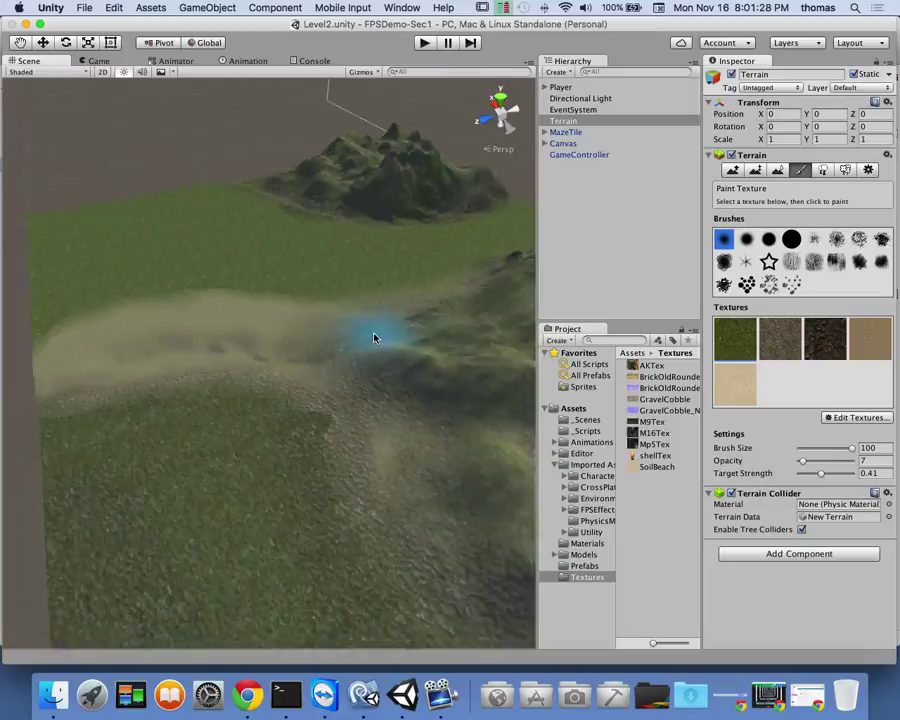
scroll(374, 337, up, 2)
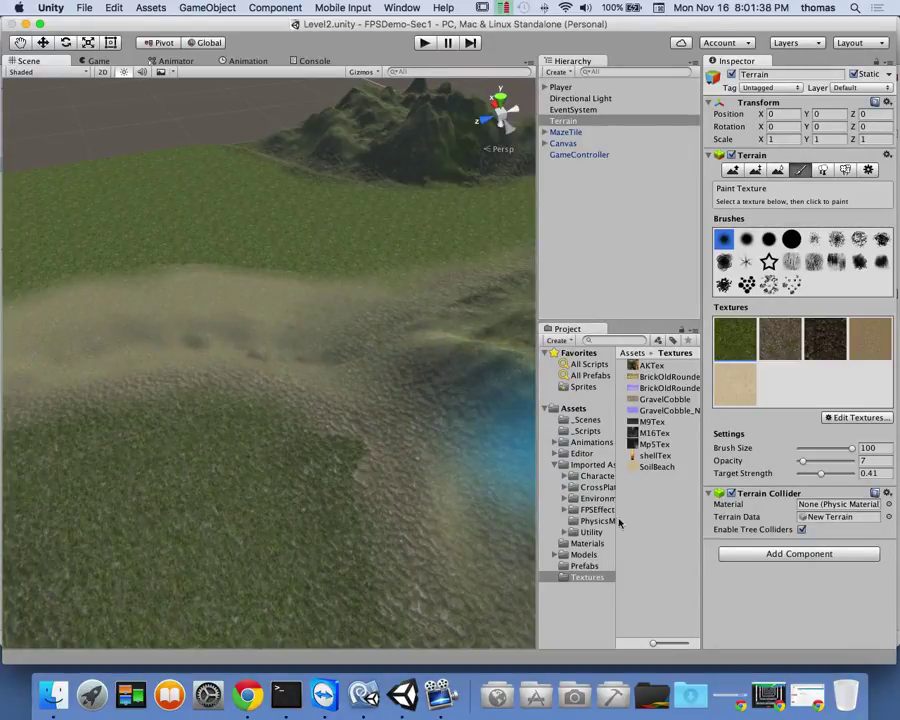
click(597, 498)
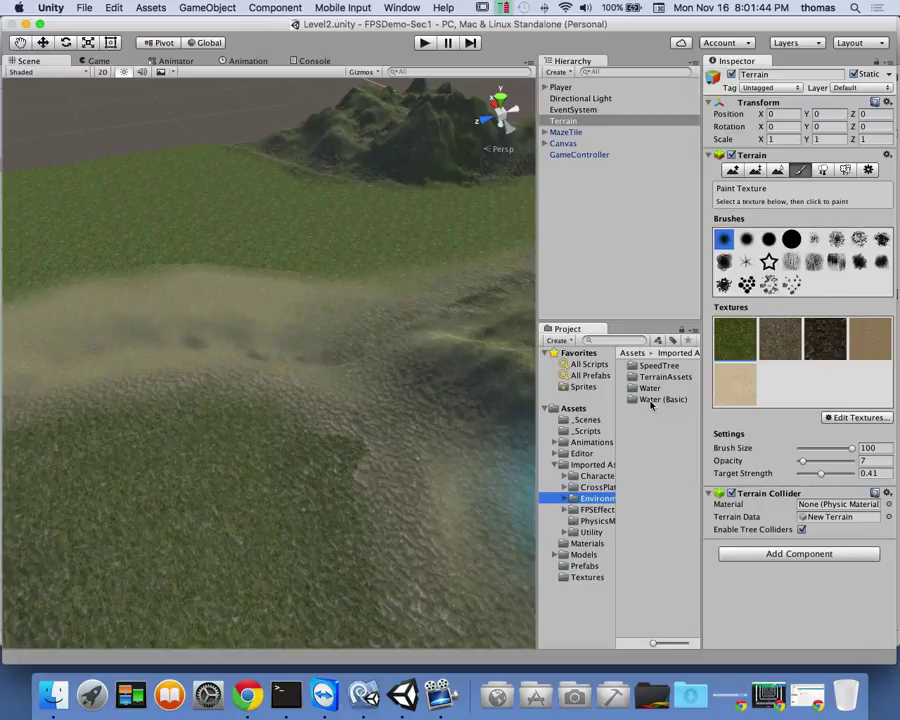
double_click(655, 400)
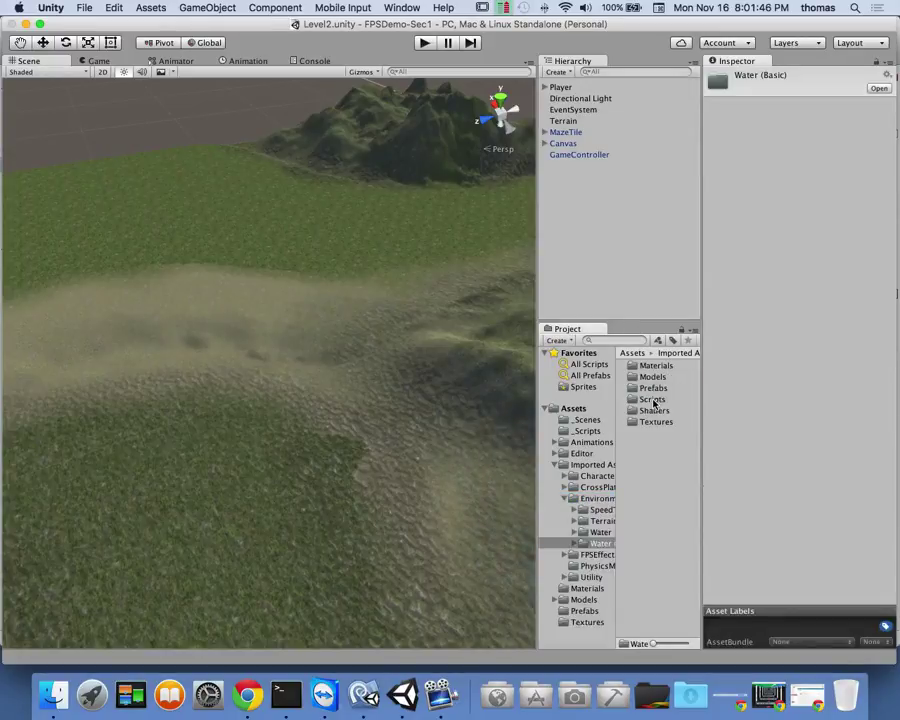
double_click(655, 388)
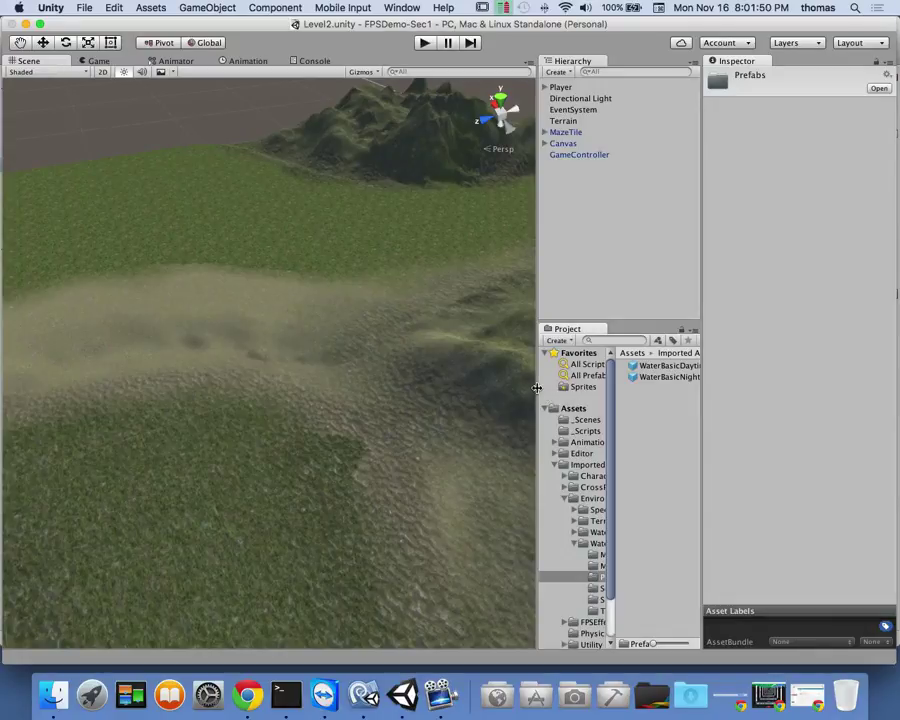
drag(537, 388, 442, 390)
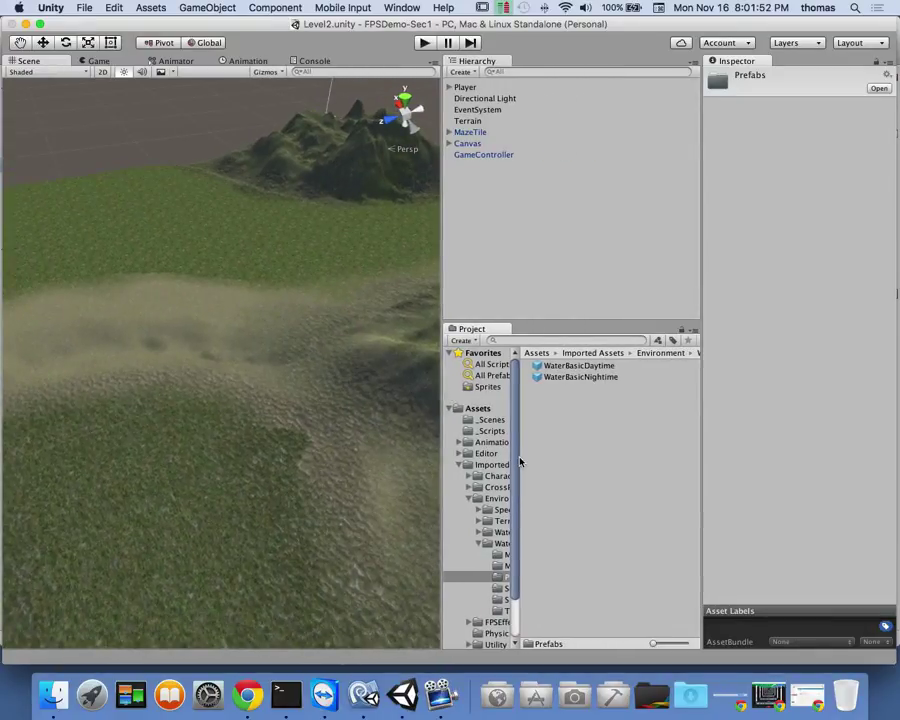
drag(520, 461, 567, 456)
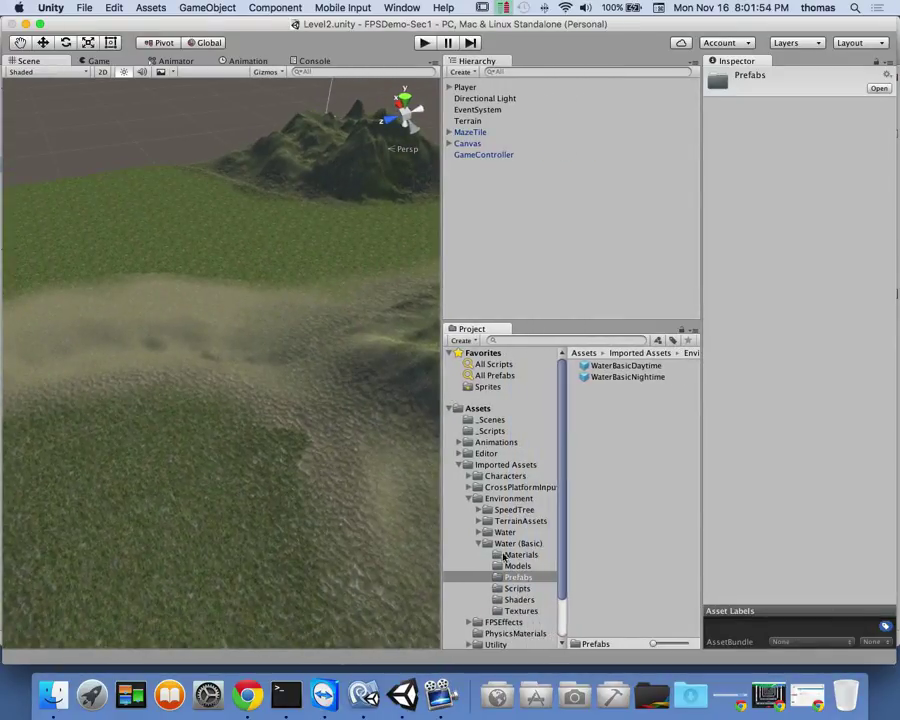
- Add the WaterBasicDaytime prefab to the scene as a top-level object
click(626, 366)
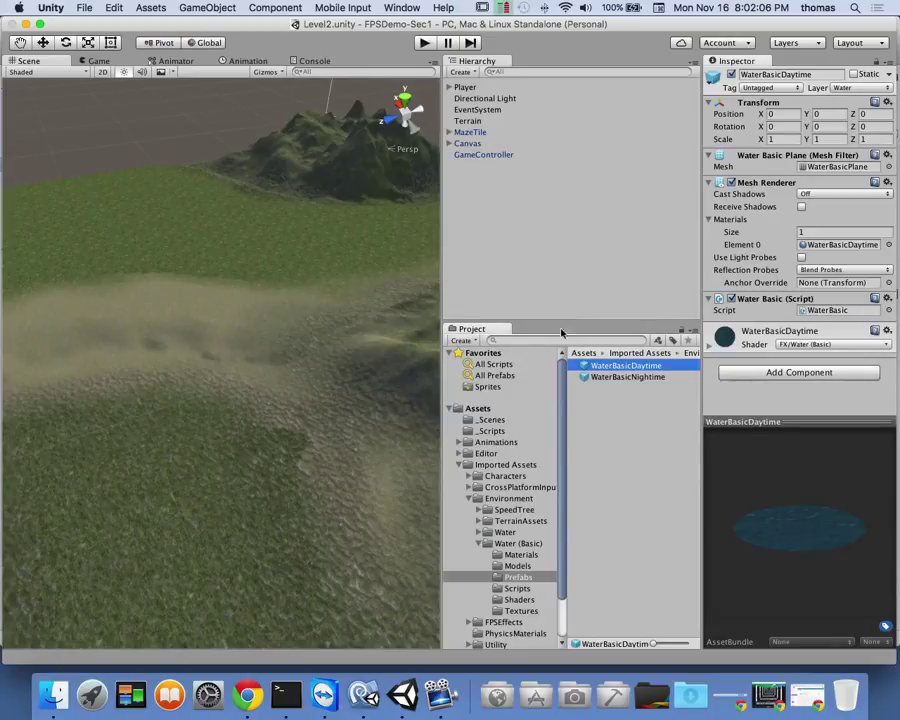
drag(612, 360, 463, 200)
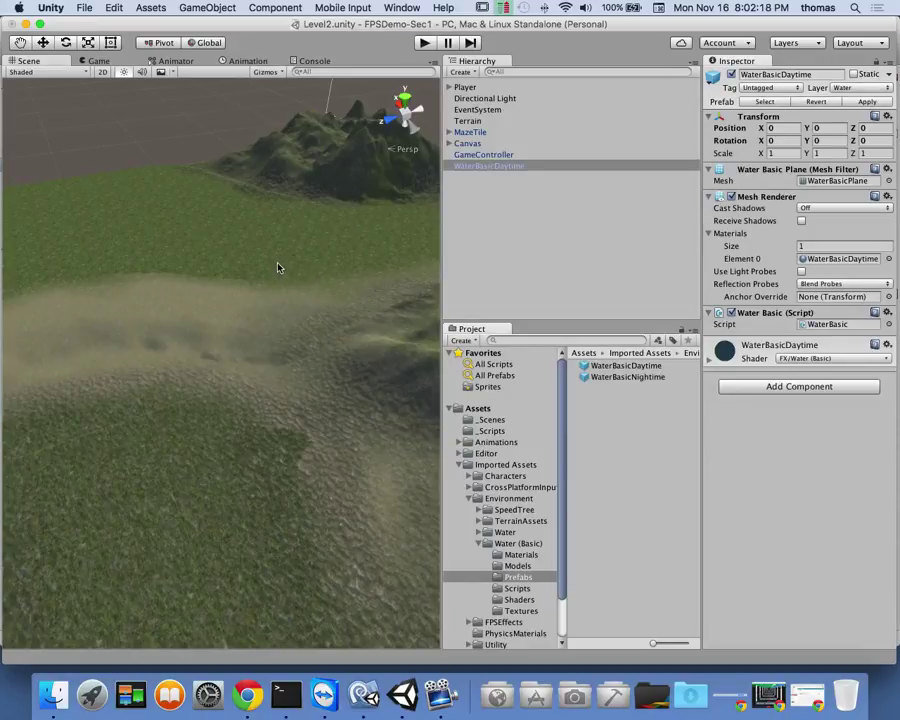
key(f)
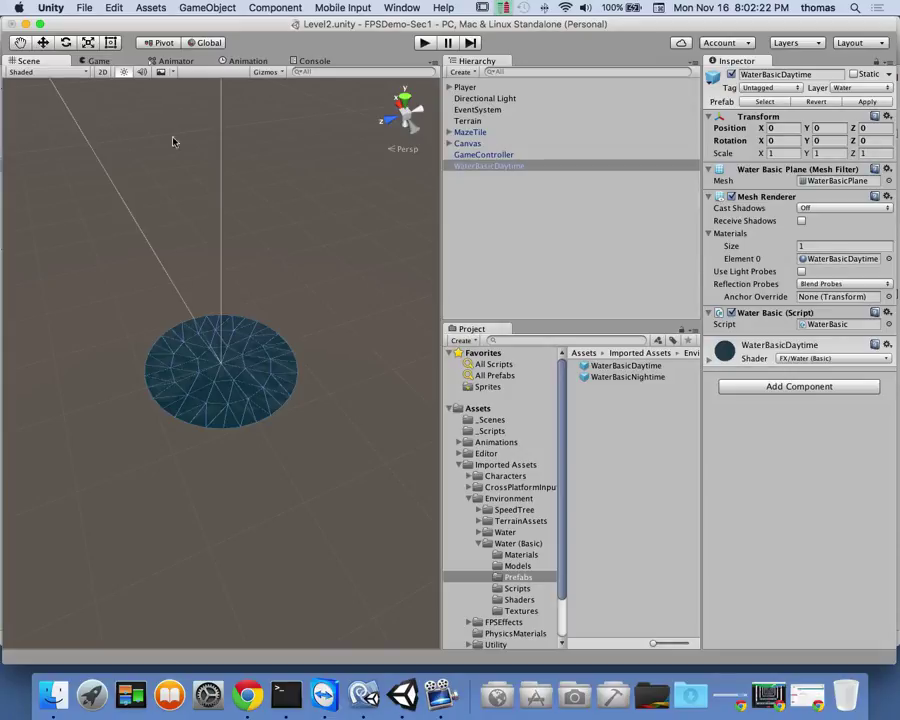
- Move the water plane onto the grass path between the hills, to about X 260.5, Y 14.6, Z 44.4
click(43, 43)
scroll(200, 365, down, 5)
drag(186, 315, 273, 300)
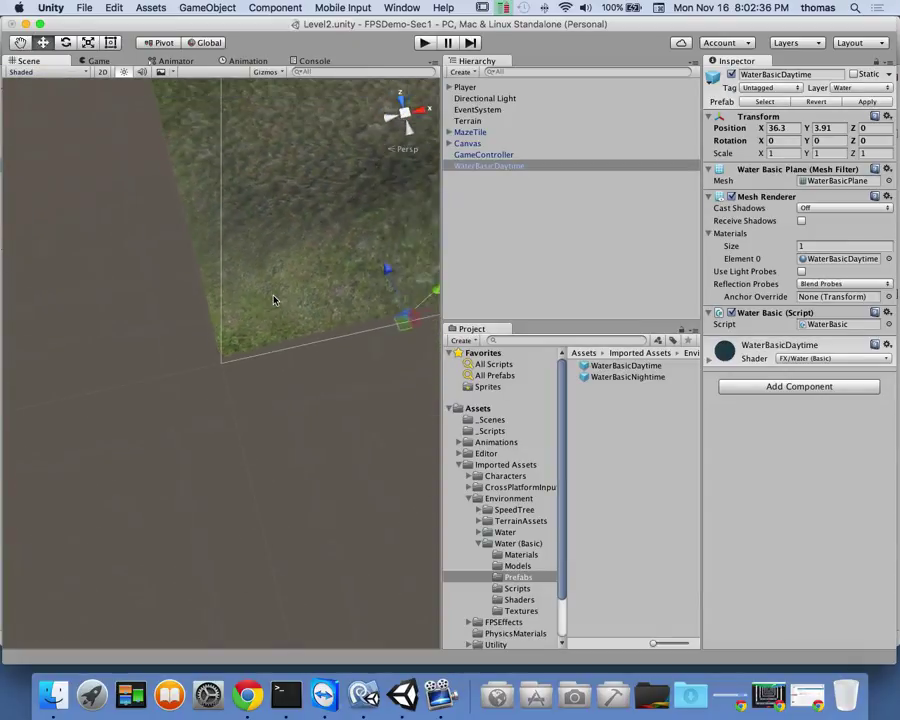
drag(406, 308, 411, 249)
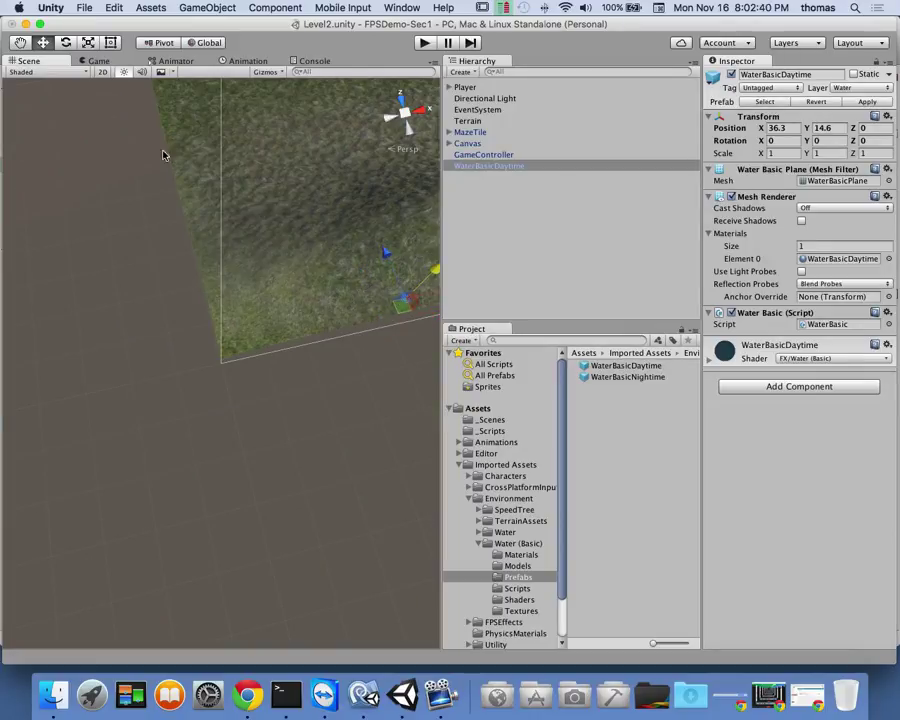
middle_drag(268, 214, 227, 172)
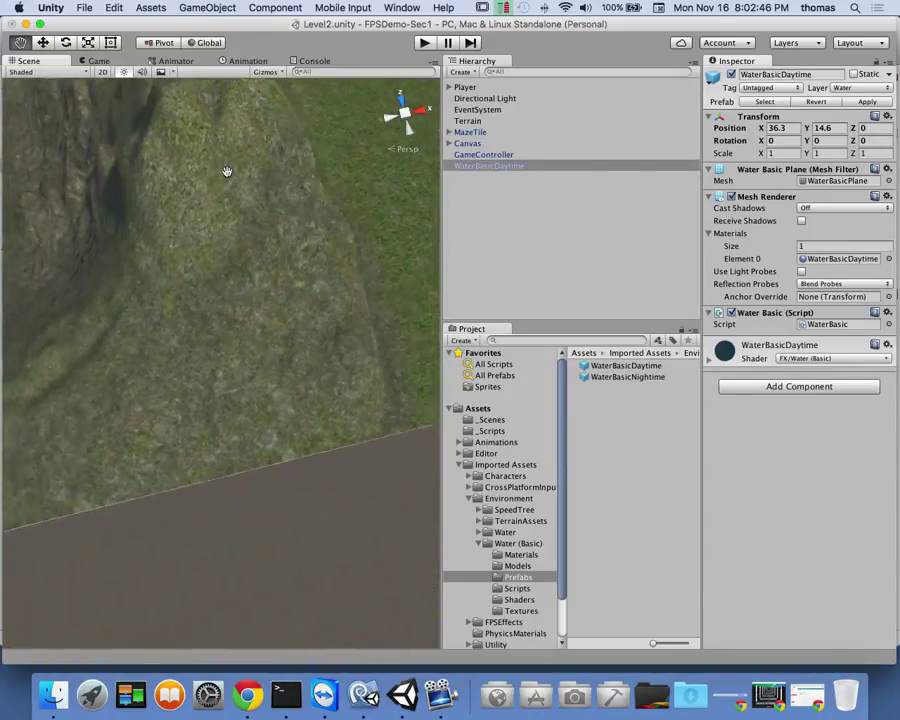
scroll(141, 331, down, 10)
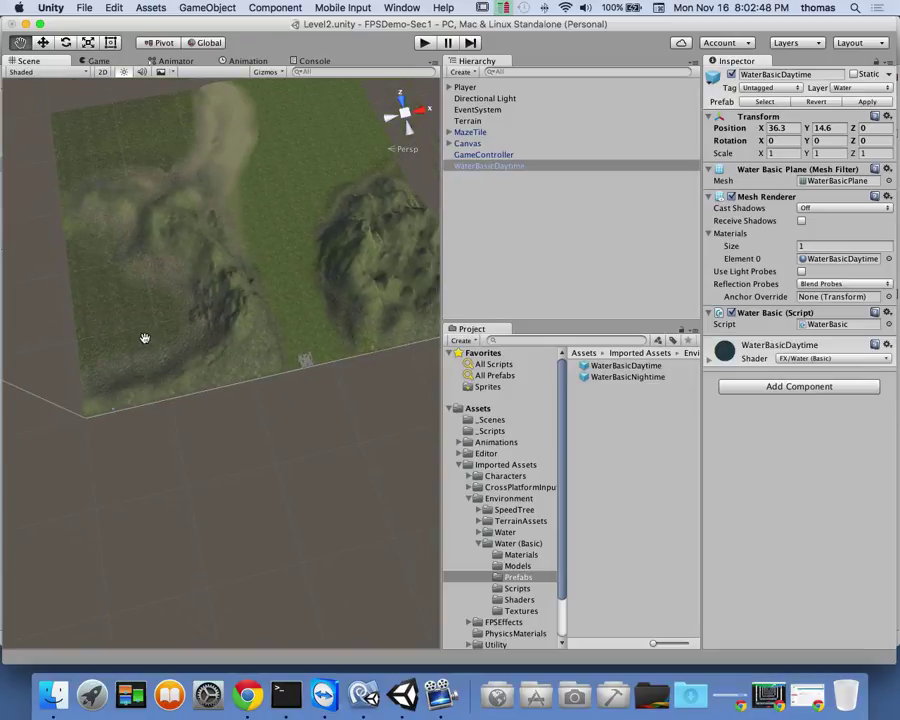
click(478, 167)
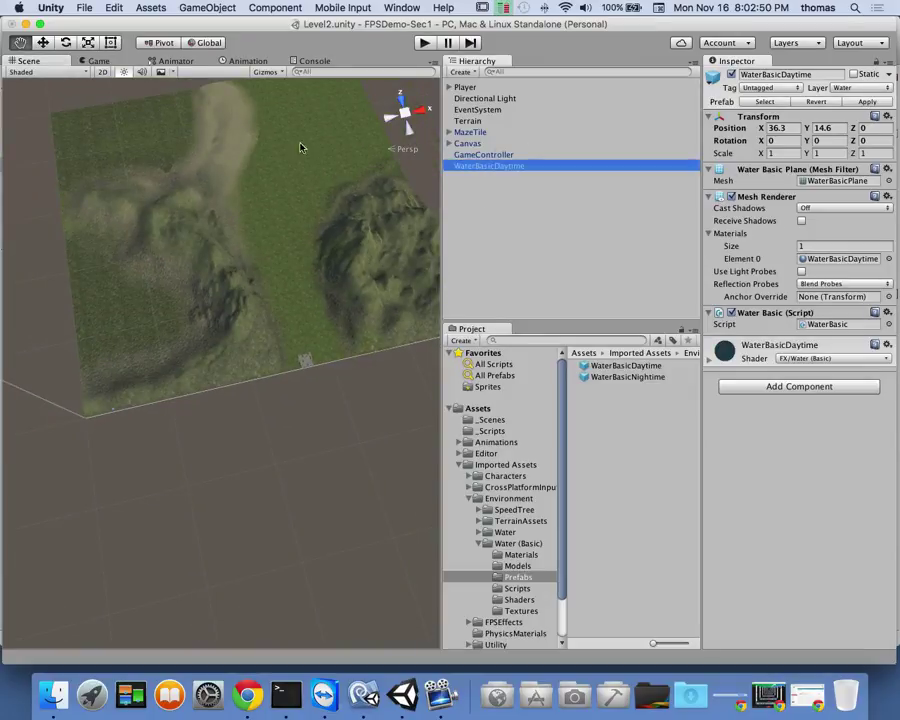
click(43, 42)
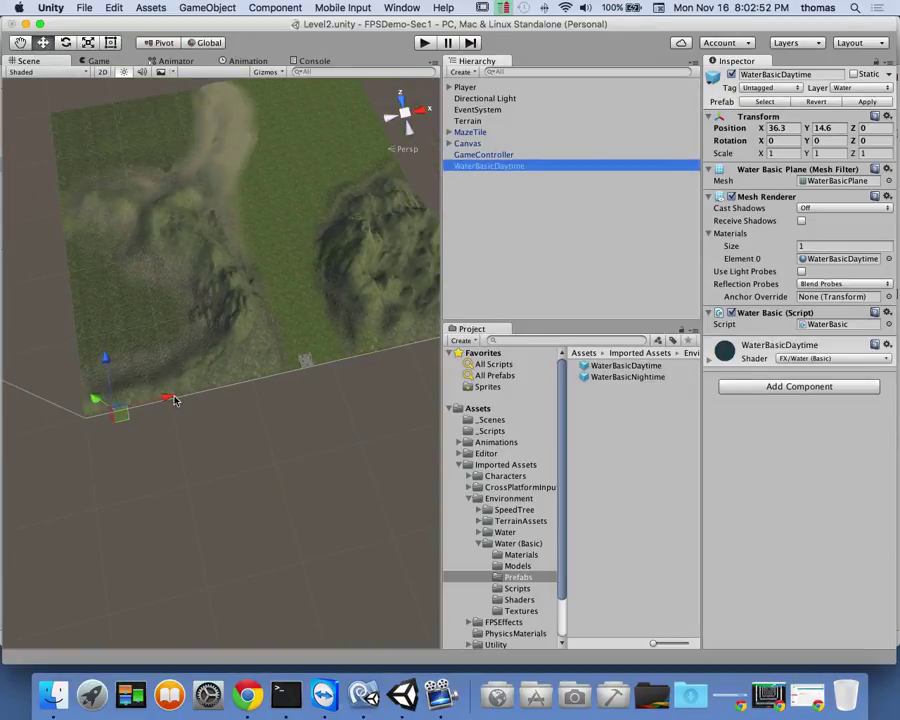
drag(174, 400, 378, 357)
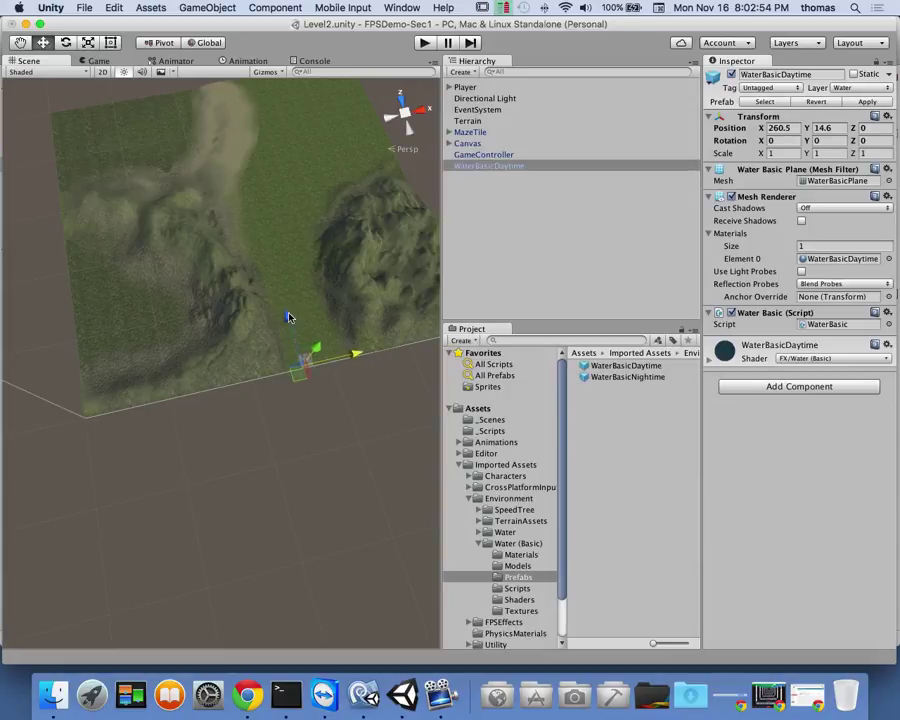
drag(288, 318, 282, 262)
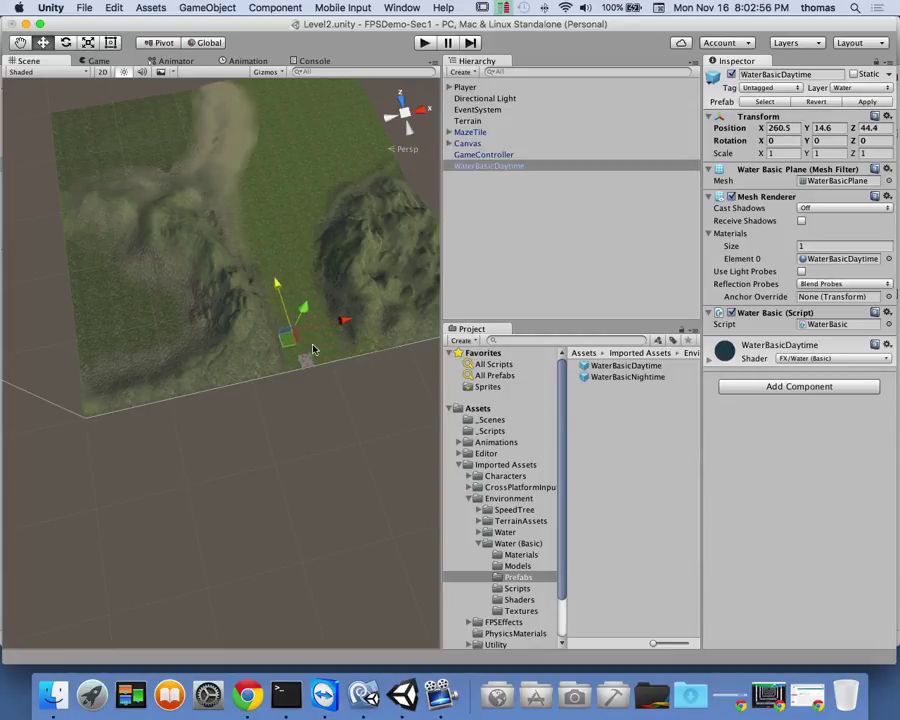
- Lower the water plane to just above the grass, at about Y 4.97
key(f)
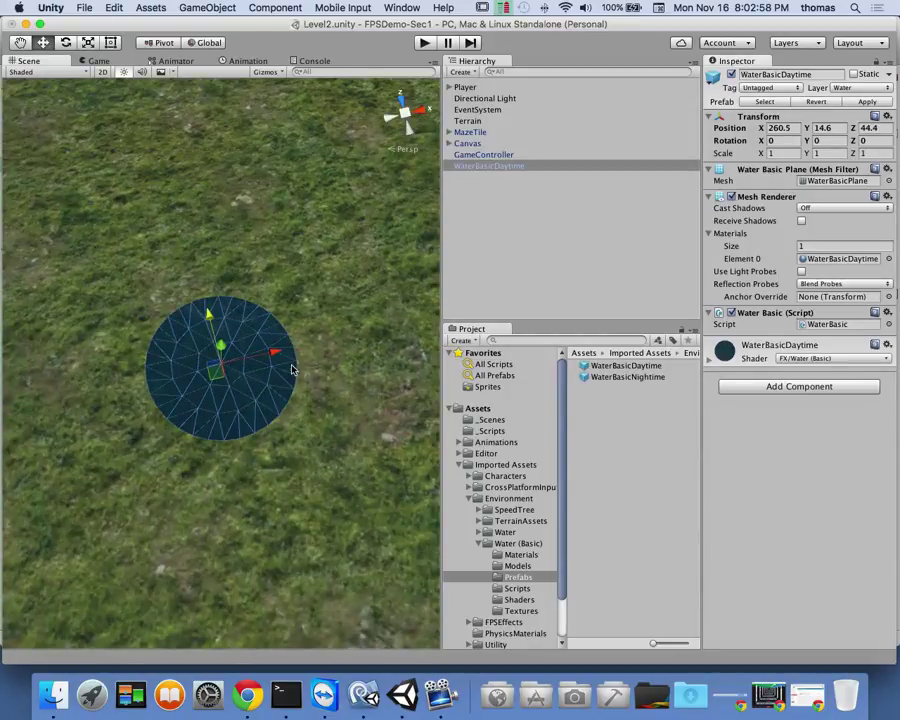
scroll(292, 368, down, 3)
scroll(292, 366, up, 2)
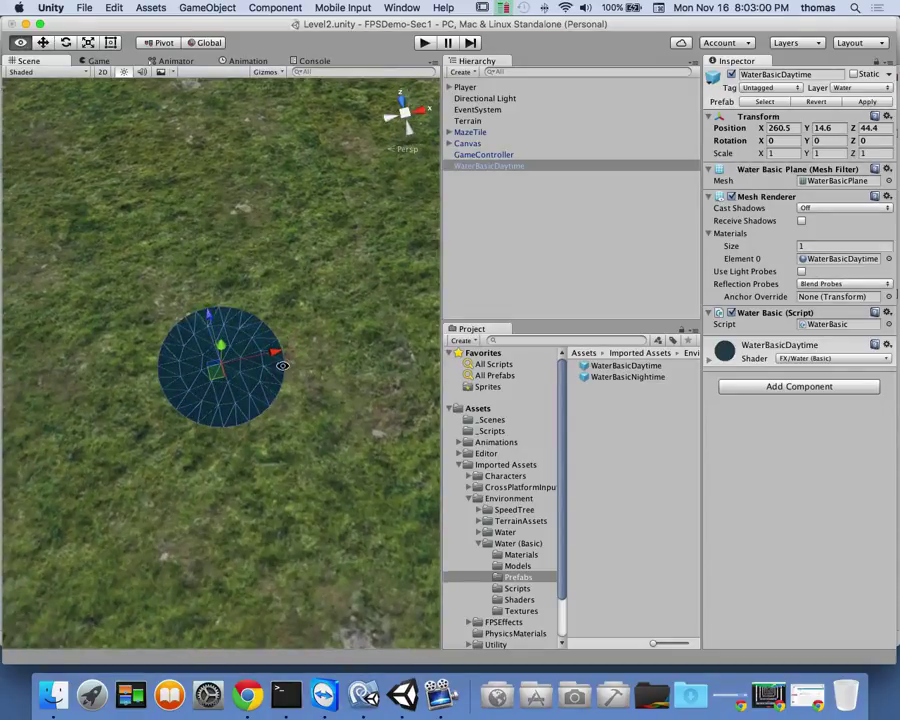
alt+drag(283, 366, 232, 576)
scroll(232, 576, down, 2)
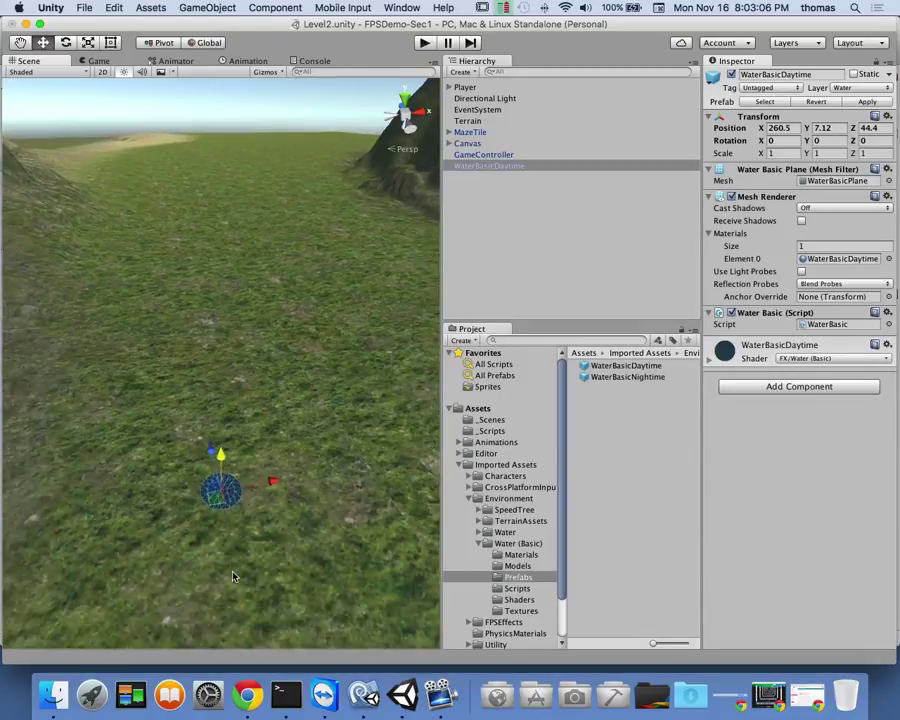
drag(232, 455, 224, 482)
- Scale the water plane uniformly to about 15.94 so it forms a pond across the path
scroll(229, 521, down, 4)
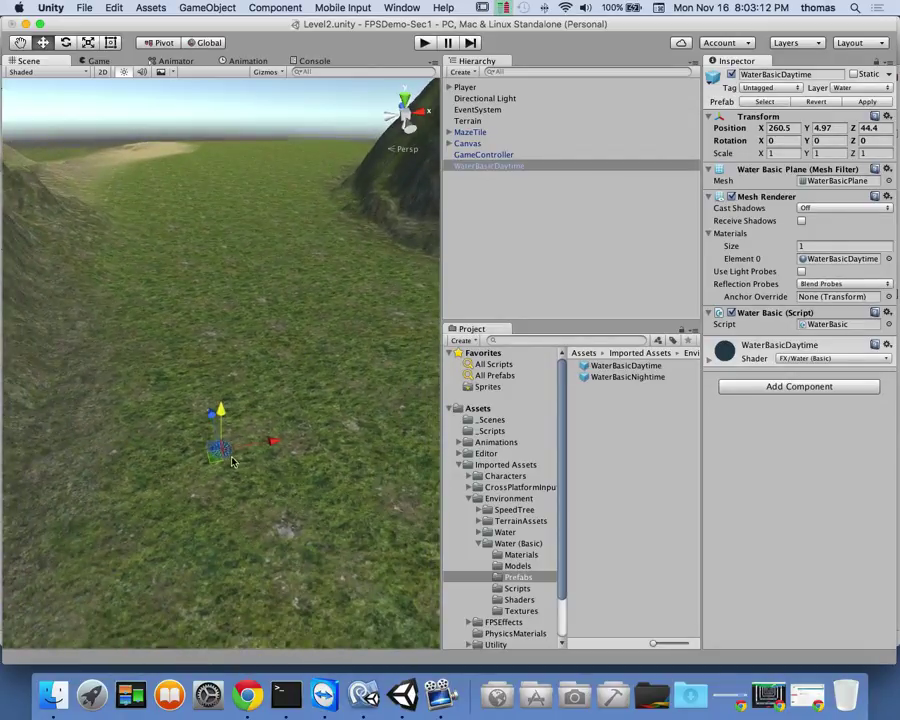
click(88, 43)
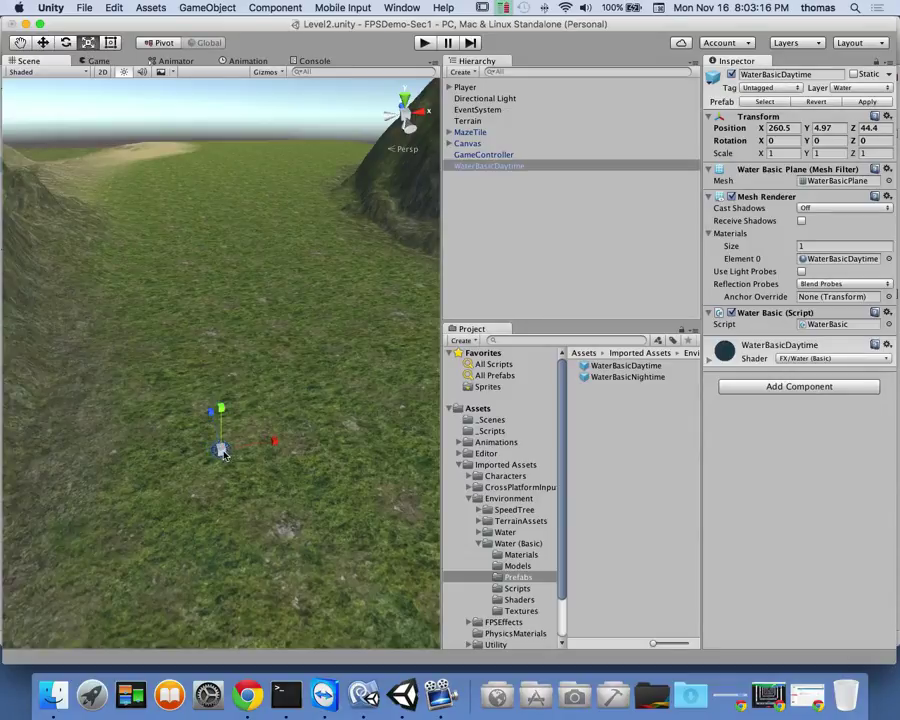
drag(224, 454, 350, 505)
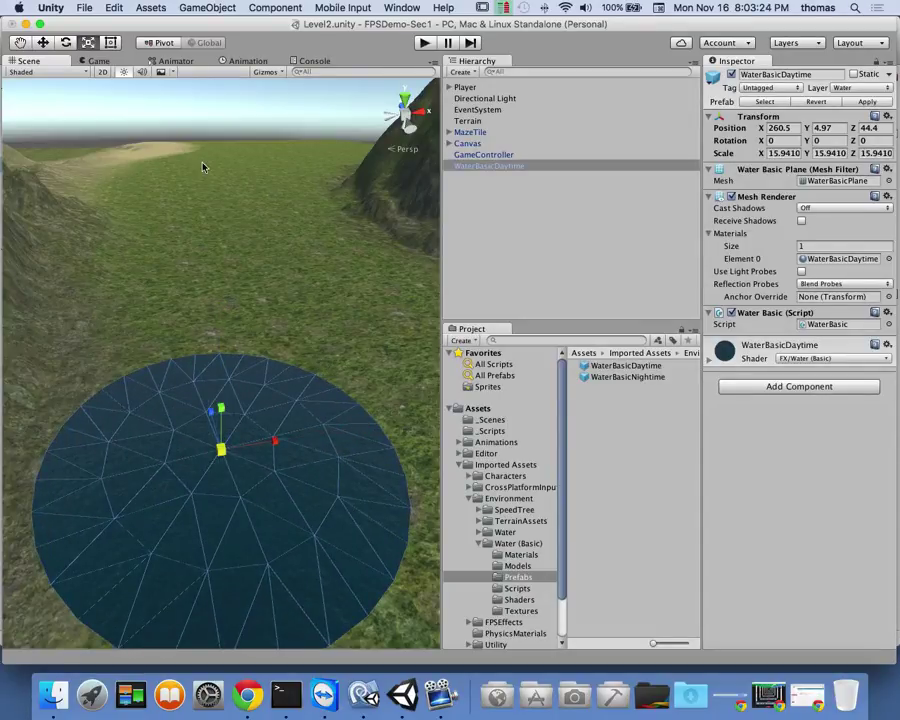
- Play-test the level by walking the player across the grass and through the water, and stop the game
click(425, 43)
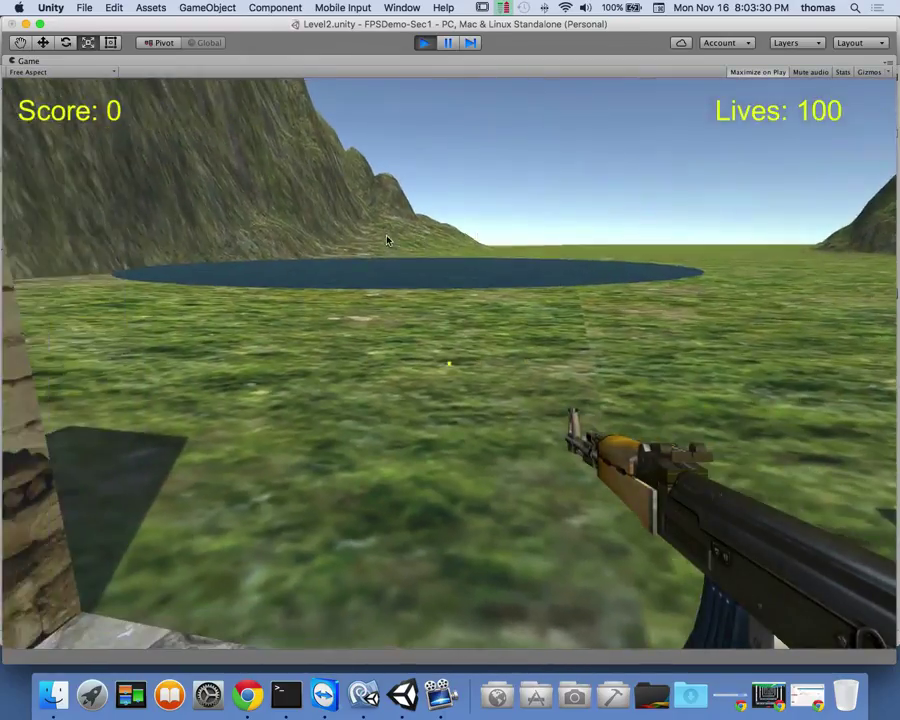
key(w)
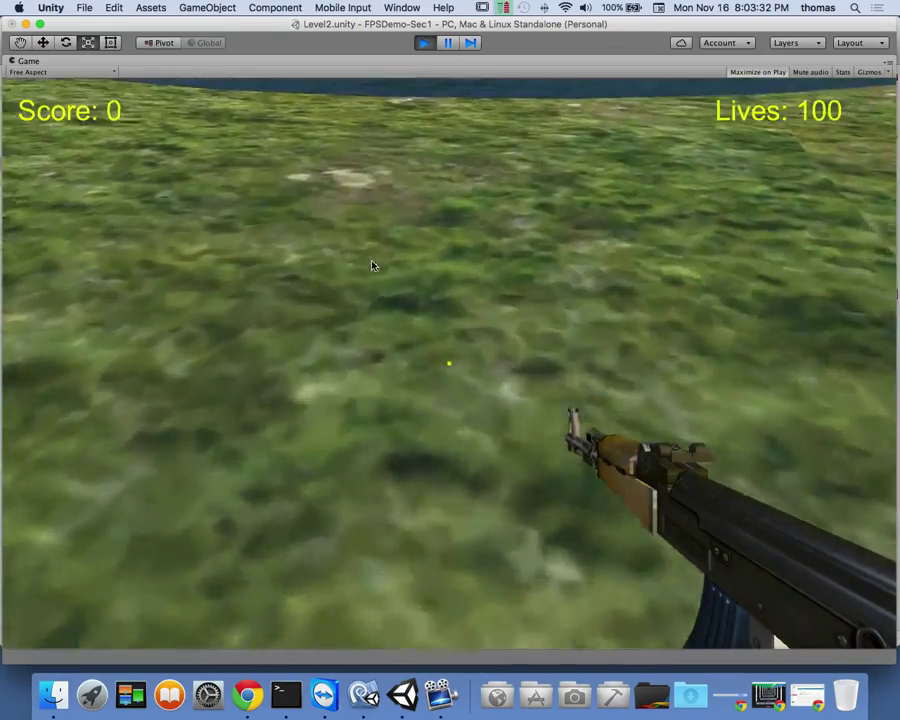
key(w)
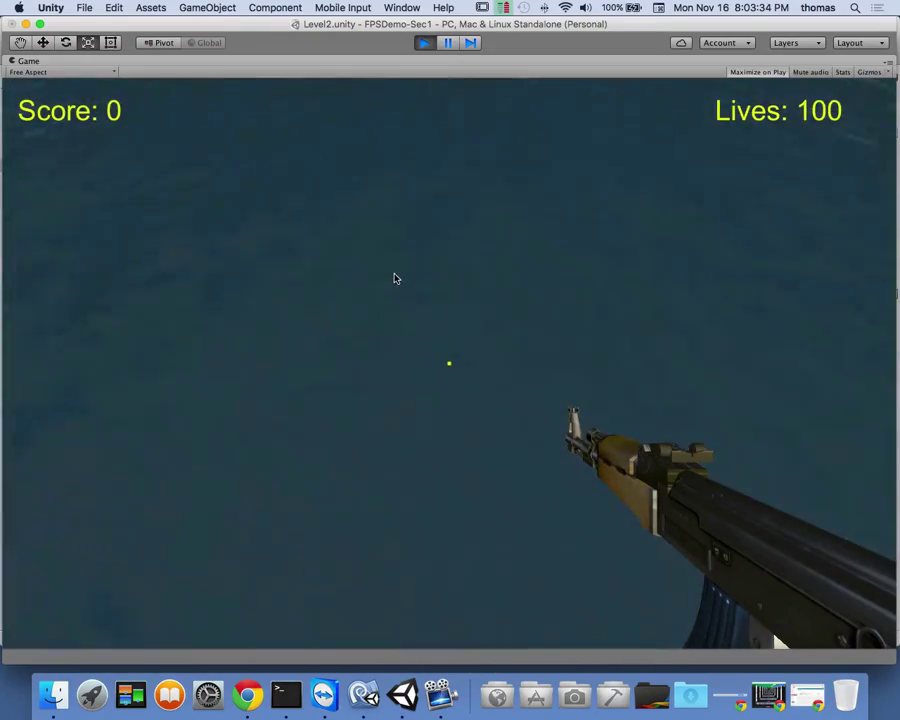
key(w)
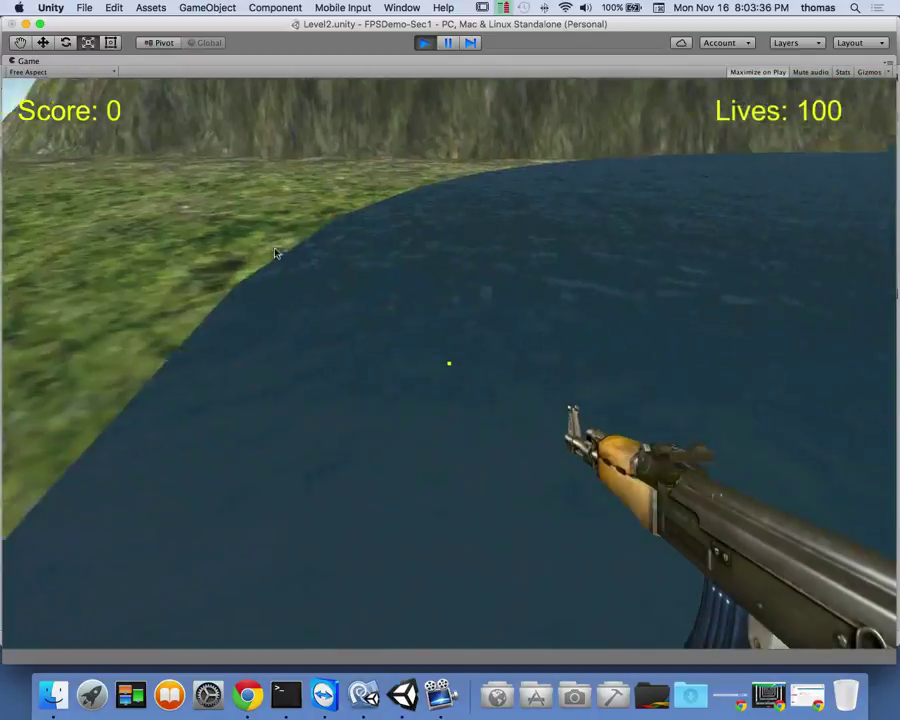
key(w)
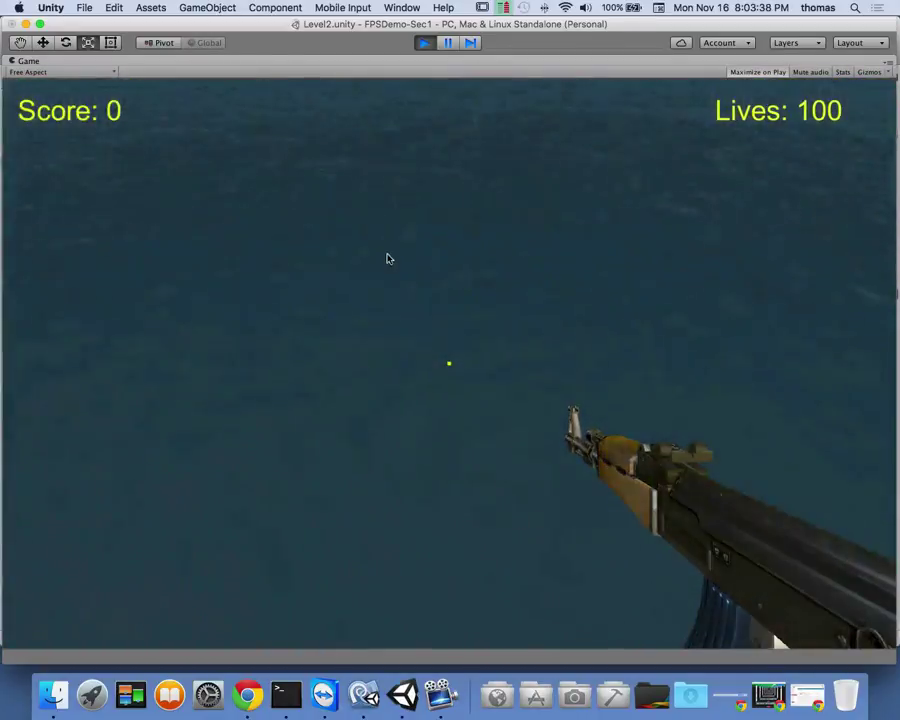
key(w)
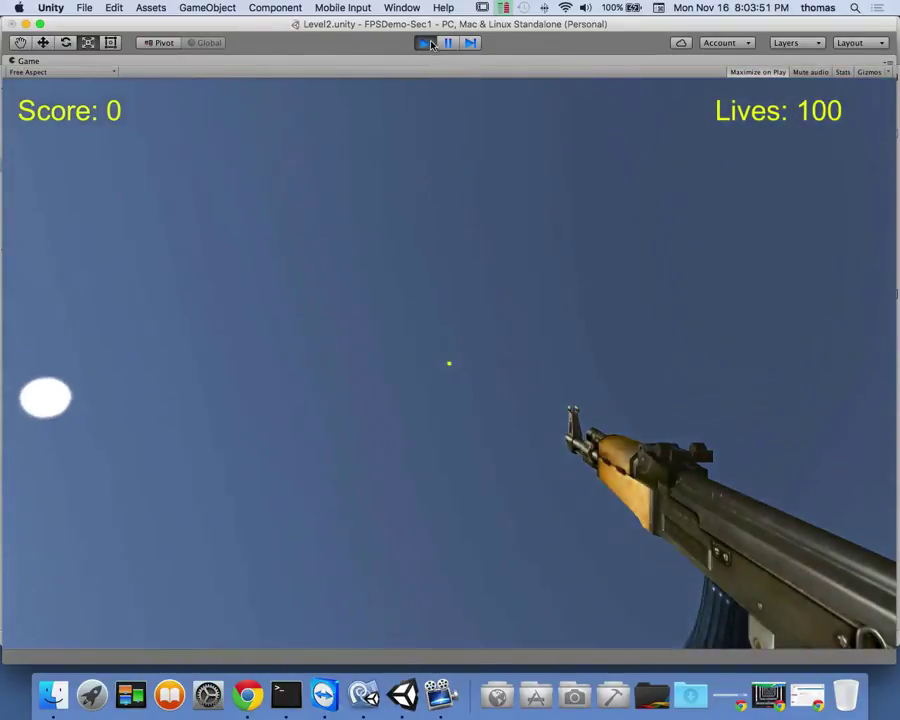
click(428, 43)
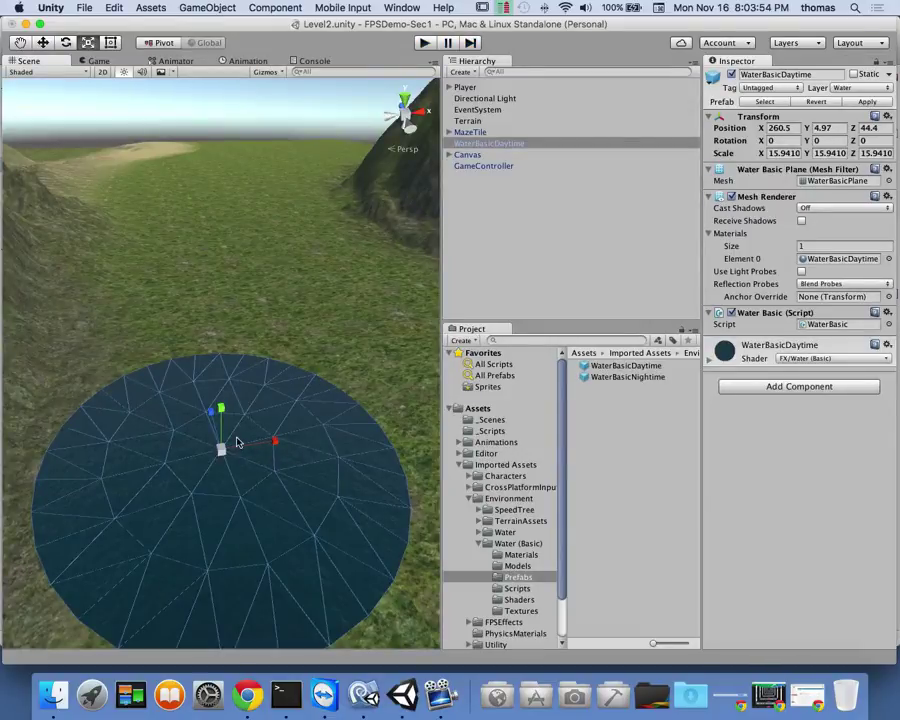
- Delete the WaterBasicDaytime object from the scene
scroll(244, 474, down, 4)
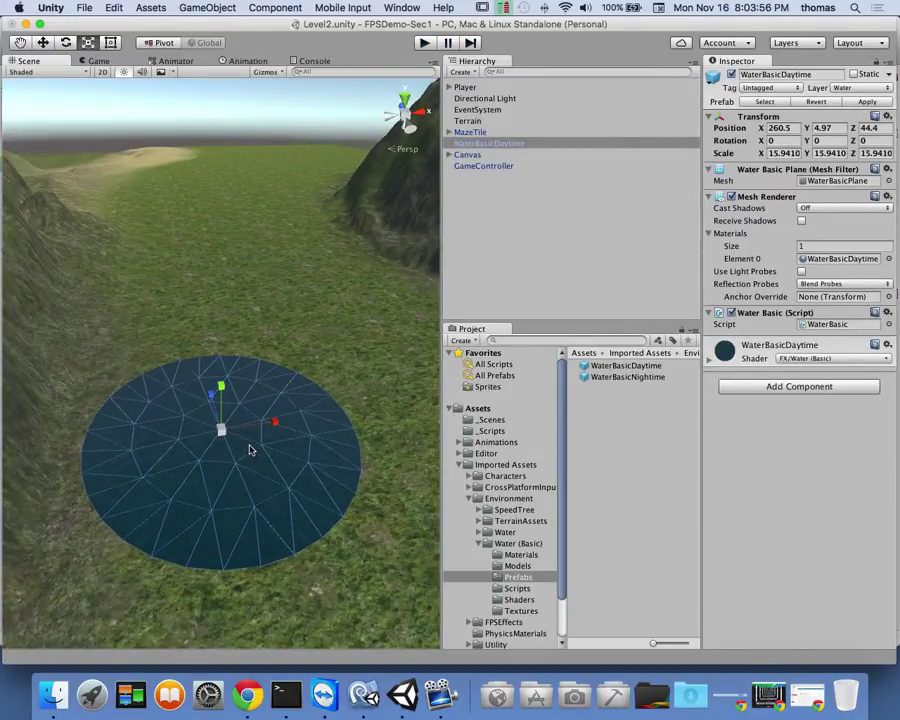
scroll(250, 450, up, 2)
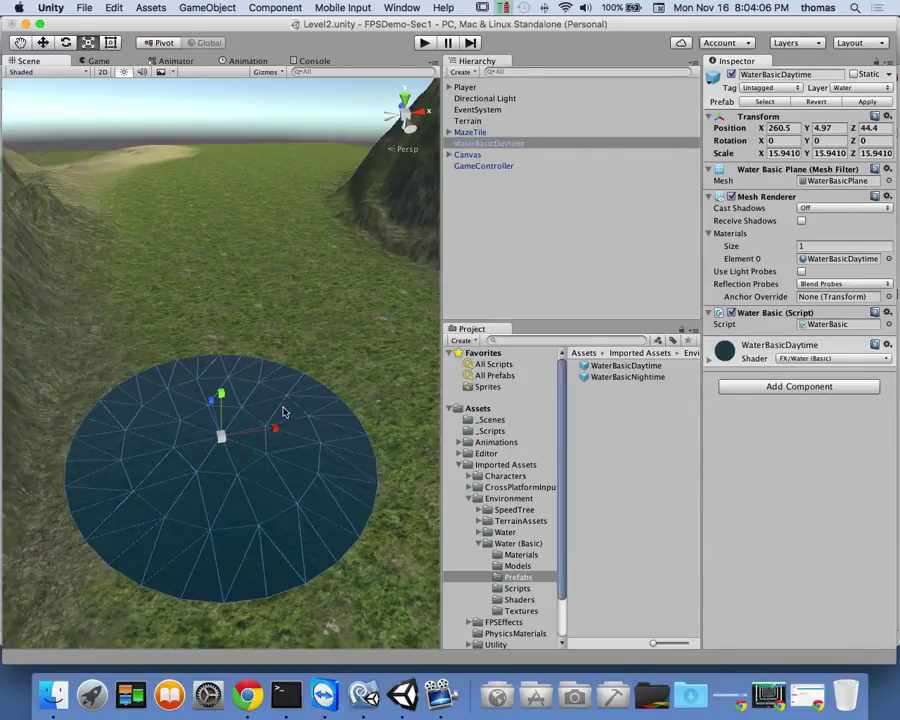
right_click(474, 143)
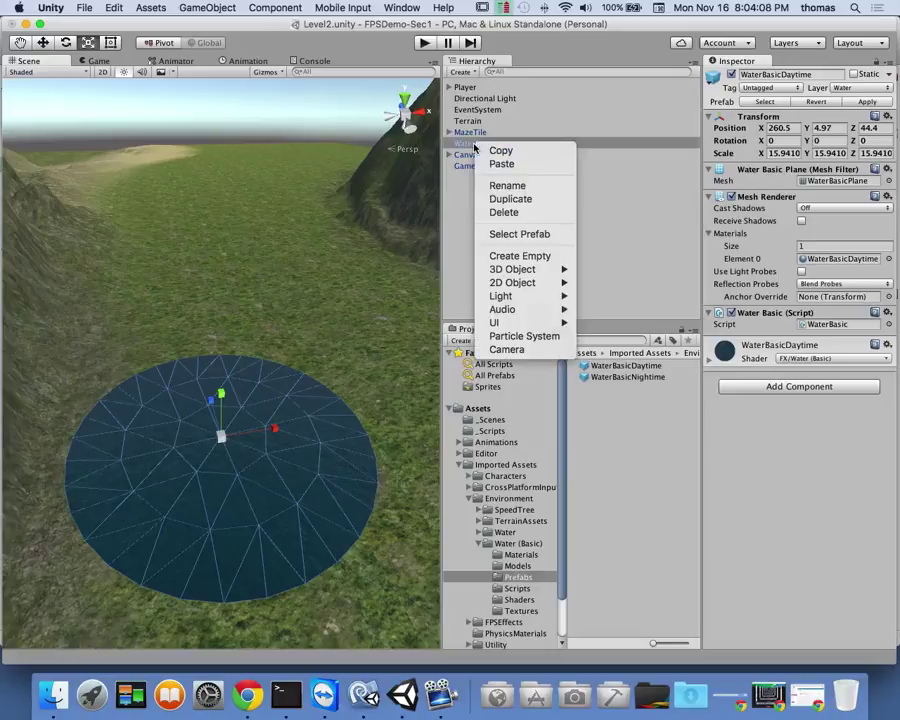
click(504, 213)
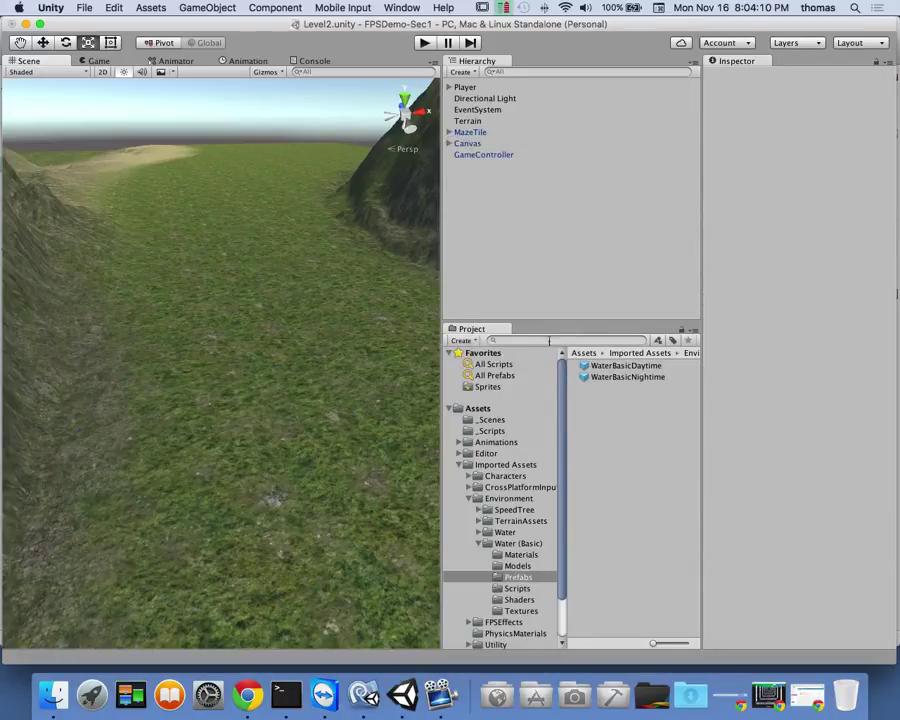
- Add the WaterProDaytime prefab from the Environment > Water > Water > Prefabs folder to the scene hierarchy
click(479, 543)
click(503, 532)
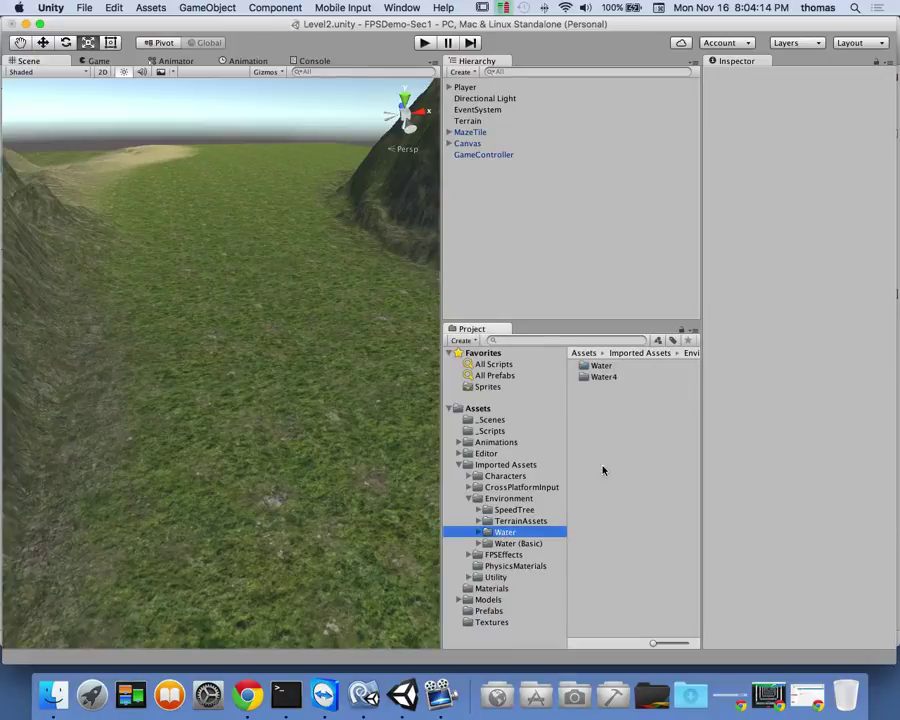
double_click(600, 365)
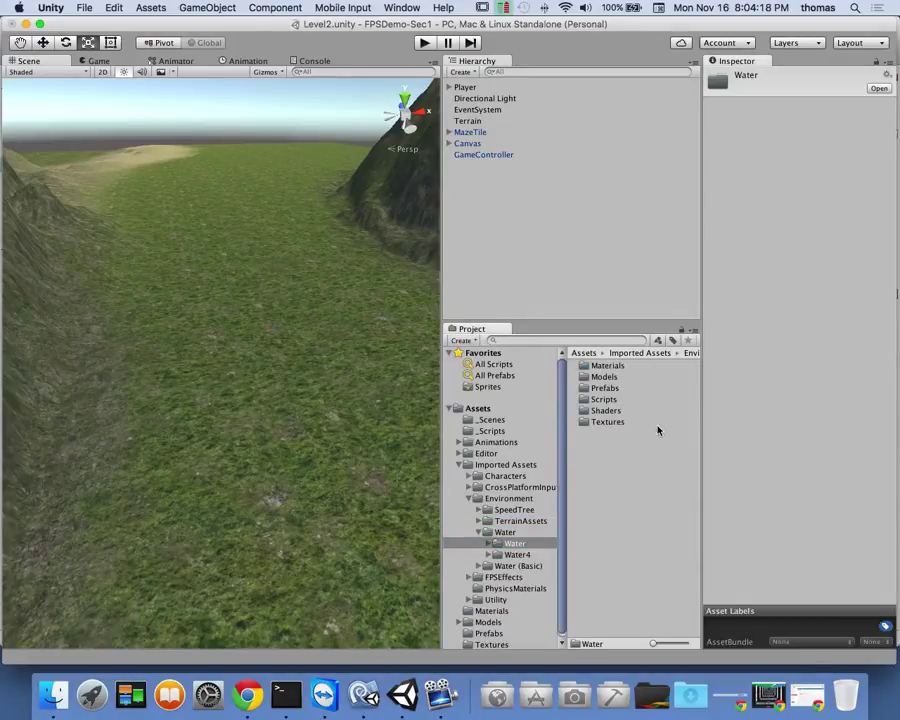
double_click(605, 388)
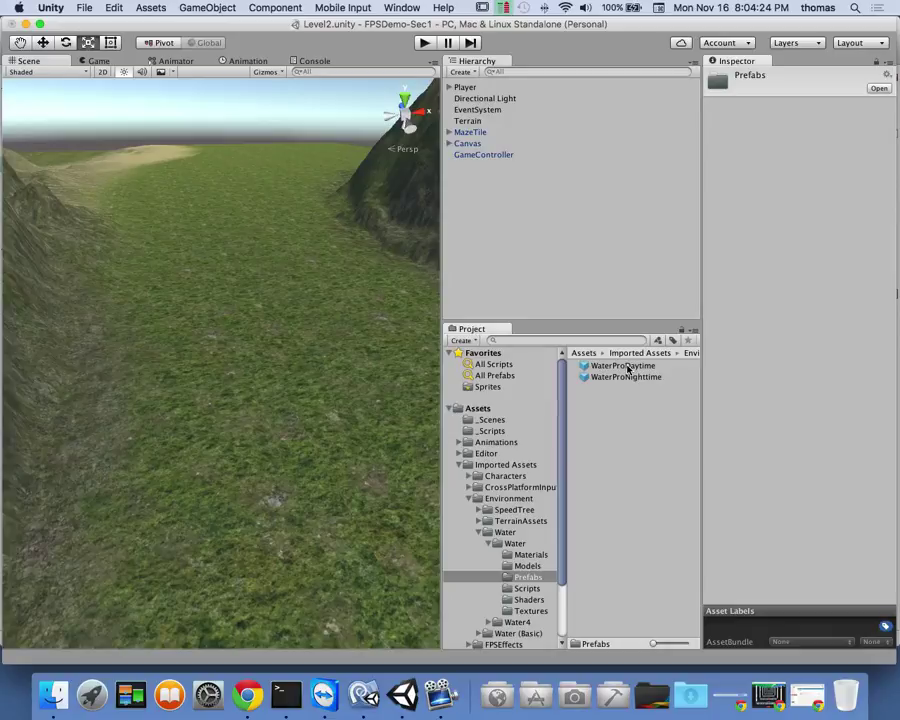
click(624, 366)
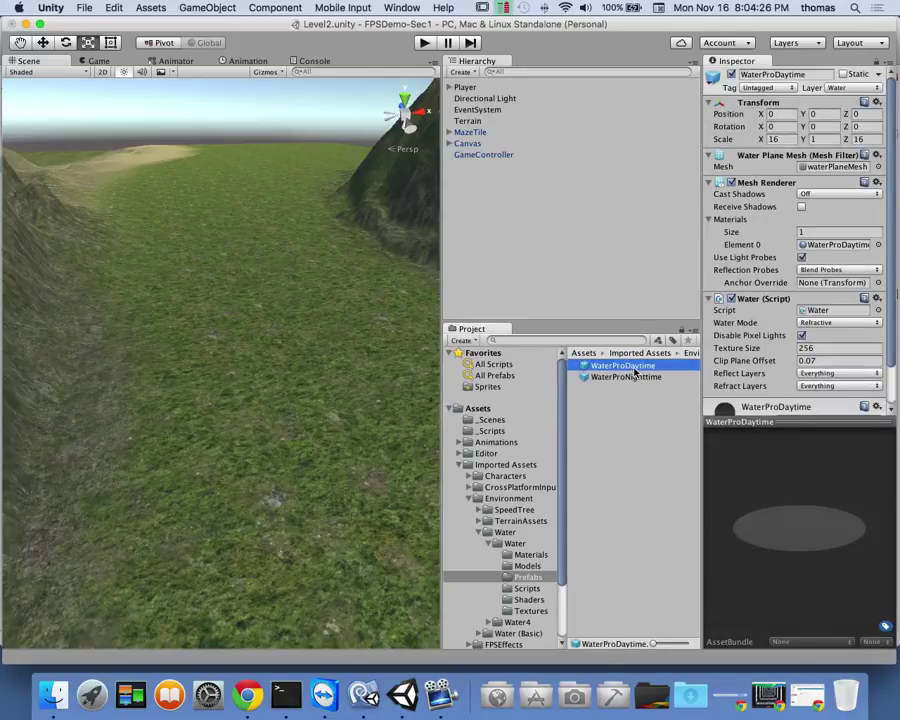
drag(624, 369, 453, 178)
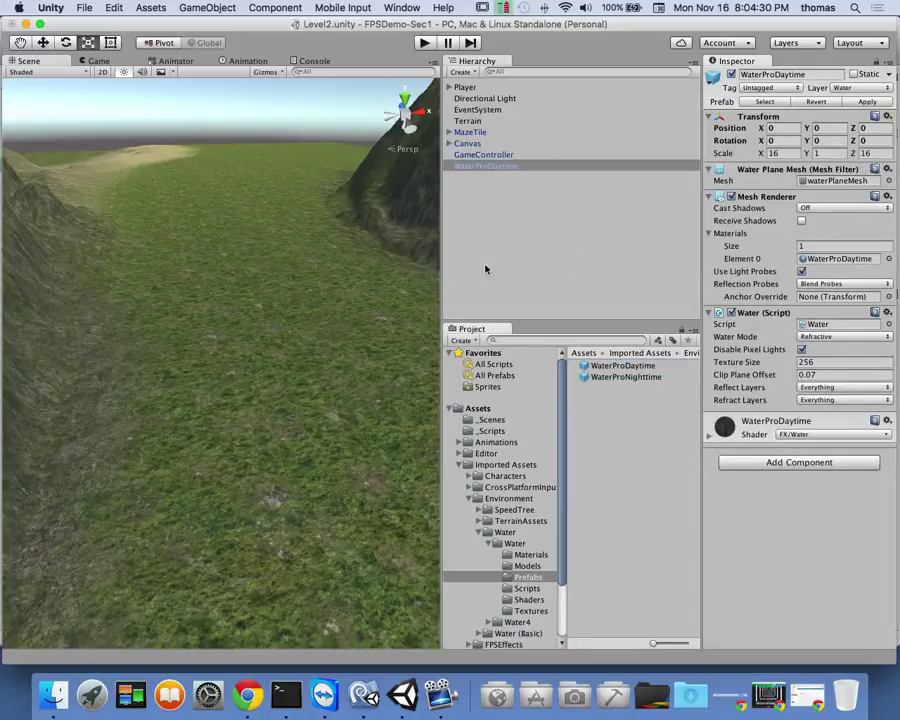
- Move the WaterProDaytime plane onto the grass path between the hills, to about X 290, Z 88
scroll(222, 376, down, 3)
scroll(230, 378, down, 3)
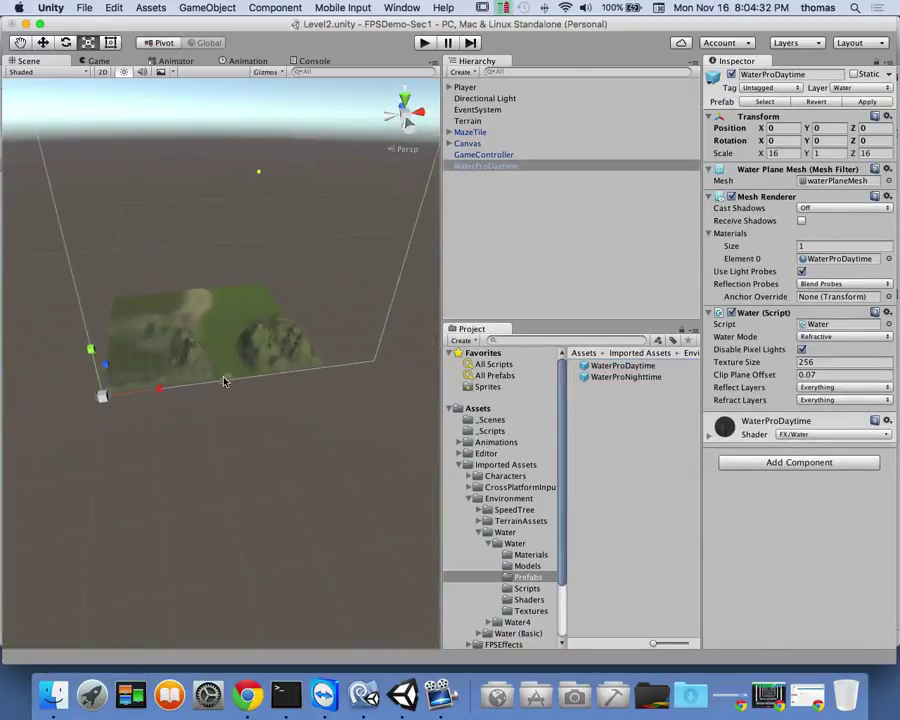
key(w)
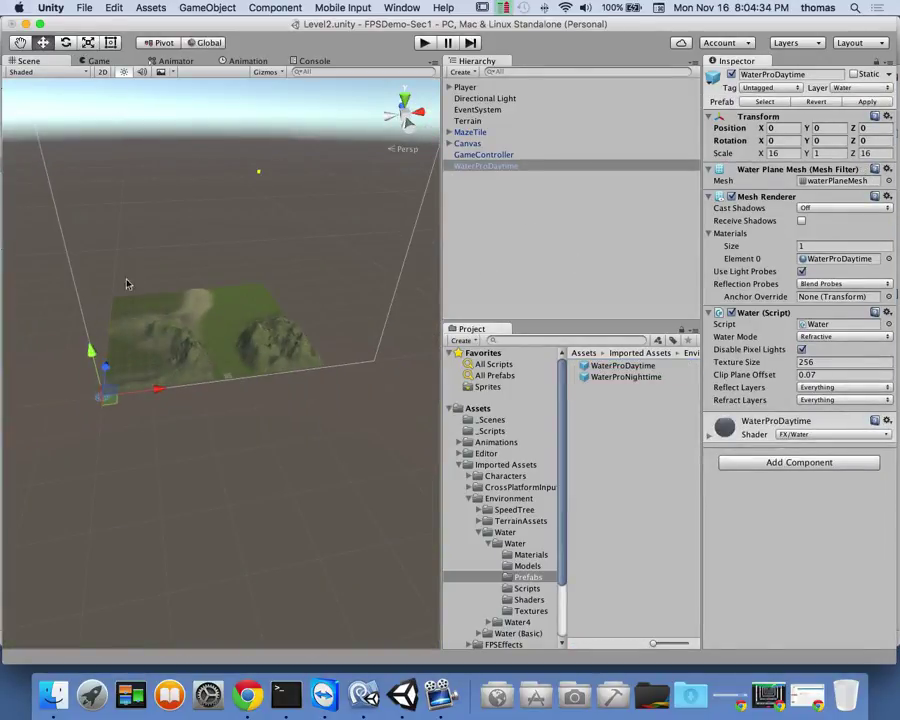
drag(160, 387, 297, 378)
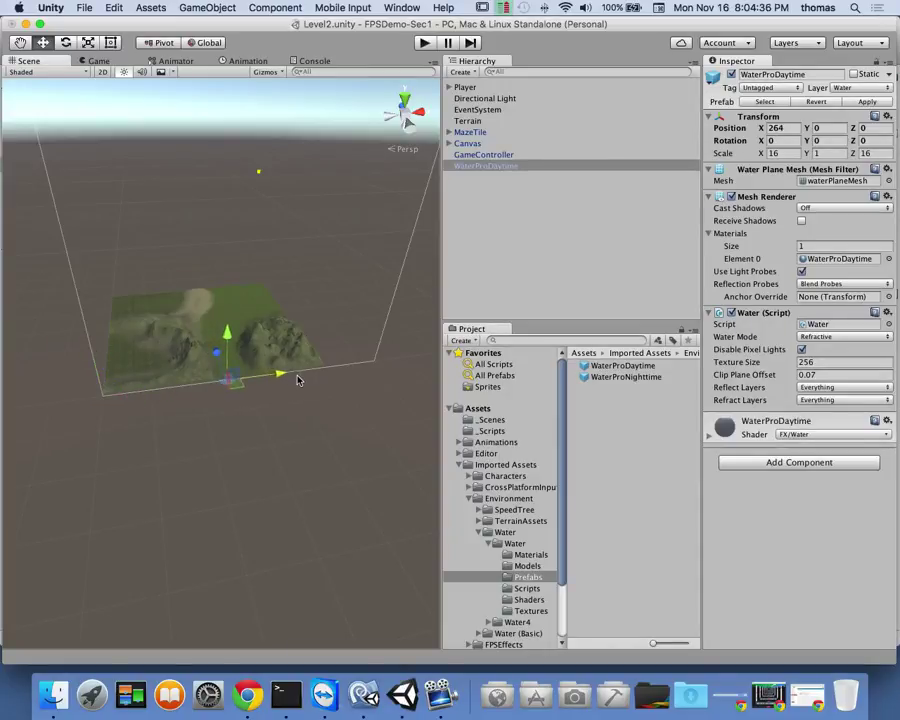
mouse_move(221, 362)
mouse_down()
mouse_move(213, 315)
mouse_move(227, 338)
mouse_move(265, 345)
mouse_move(223, 332)
mouse_move(226, 349)
mouse_up()
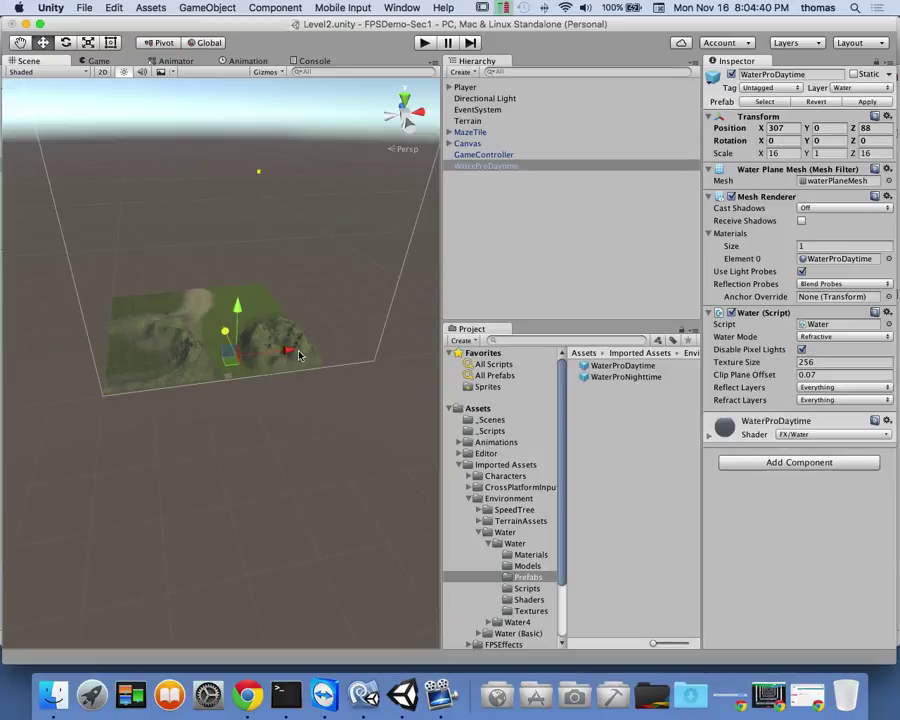
drag(299, 355, 283, 353)
key(f)
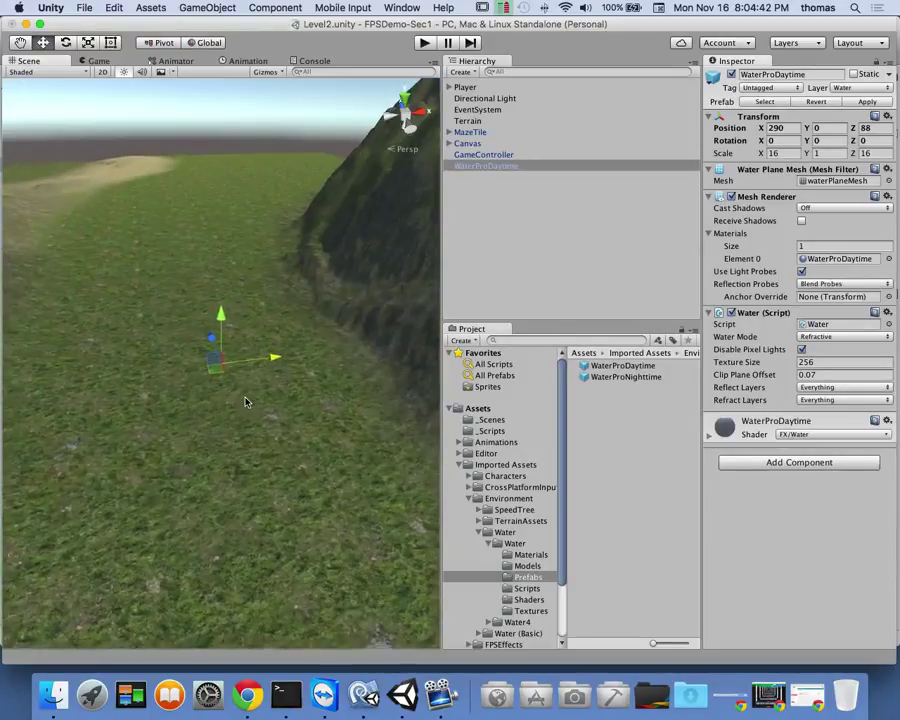
- Raise the water plane just above the grass to about Y 5.1 and shift it along the X axis to about 279.9
mouse_move(219, 300)
mouse_down()
mouse_move(222, 265)
mouse_move(215, 296)
mouse_up()
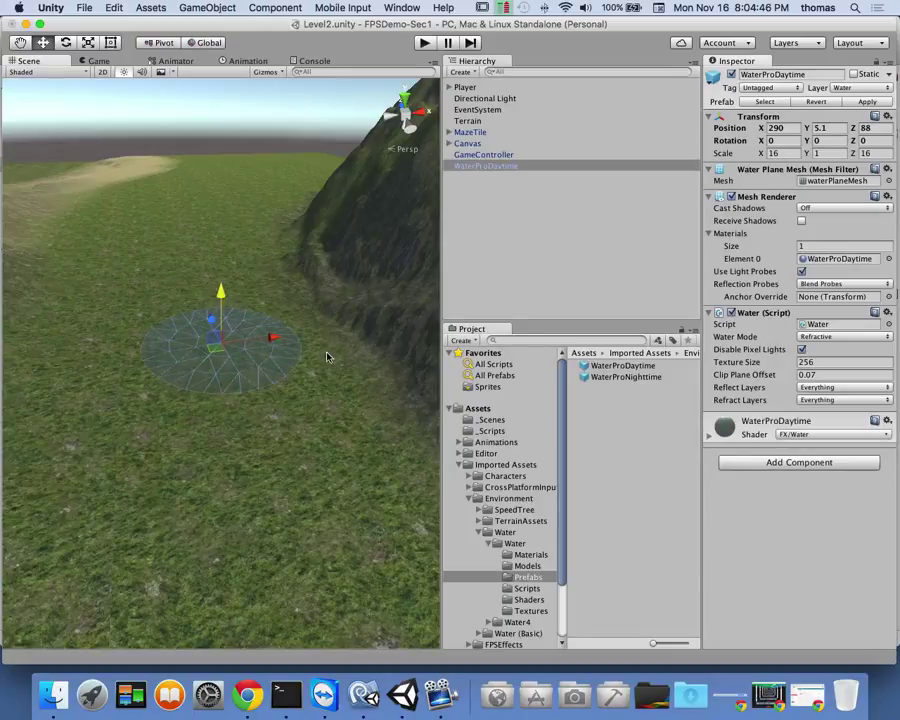
drag(275, 339, 213, 341)
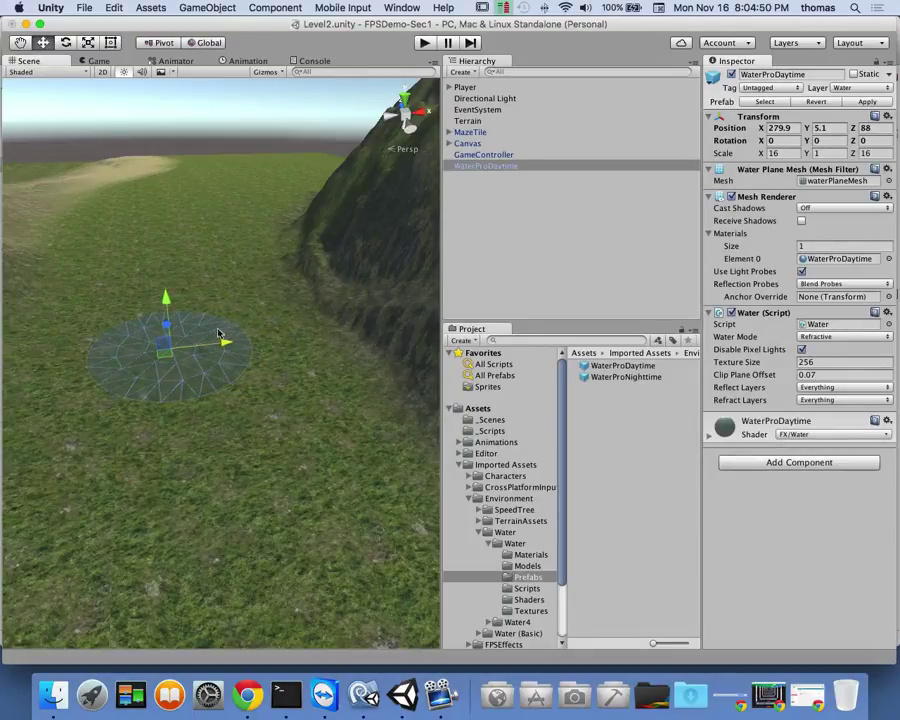
- Scale the water plane uniformly to about 36.87 in X and Z so it spans the path between the hills
scroll(210, 336, down, 5)
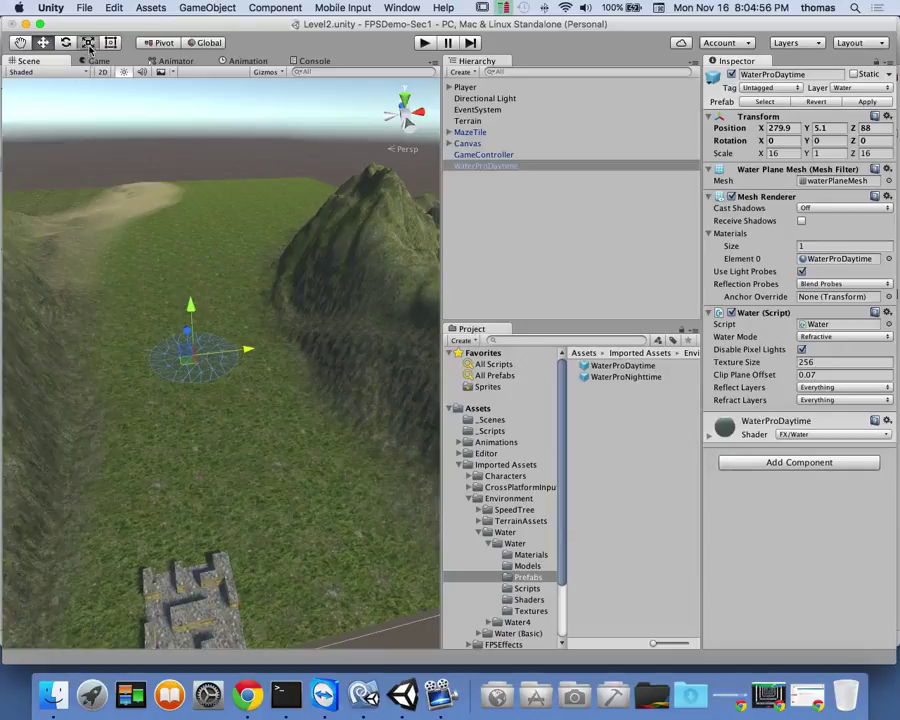
key(r)
drag(196, 360, 271, 381)
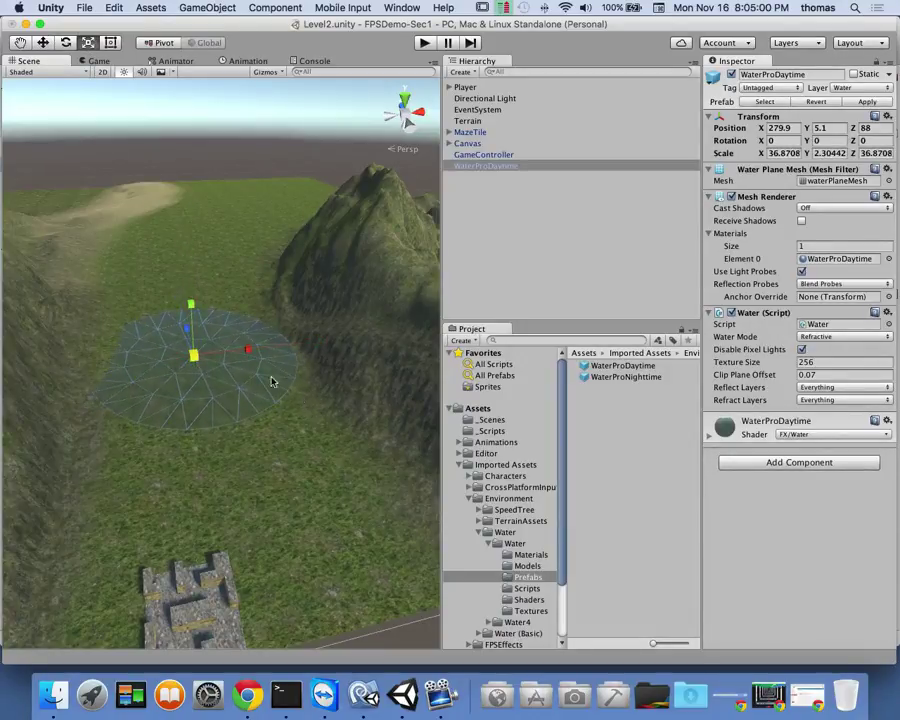
- Play-test the level by walking the player across the grass into the reflective water, and stop the game
click(425, 44)
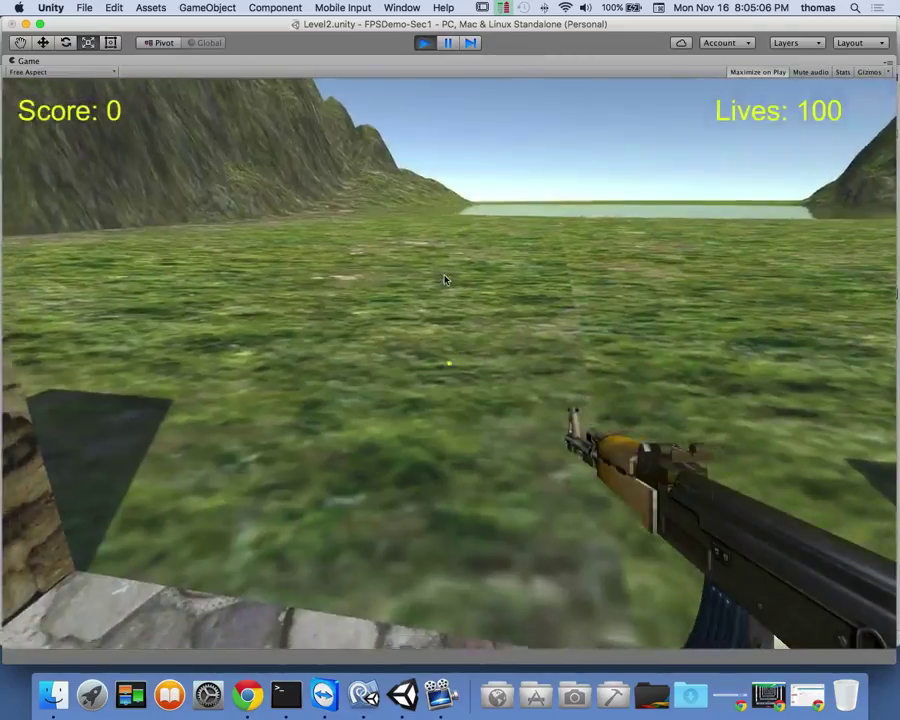
key(w)
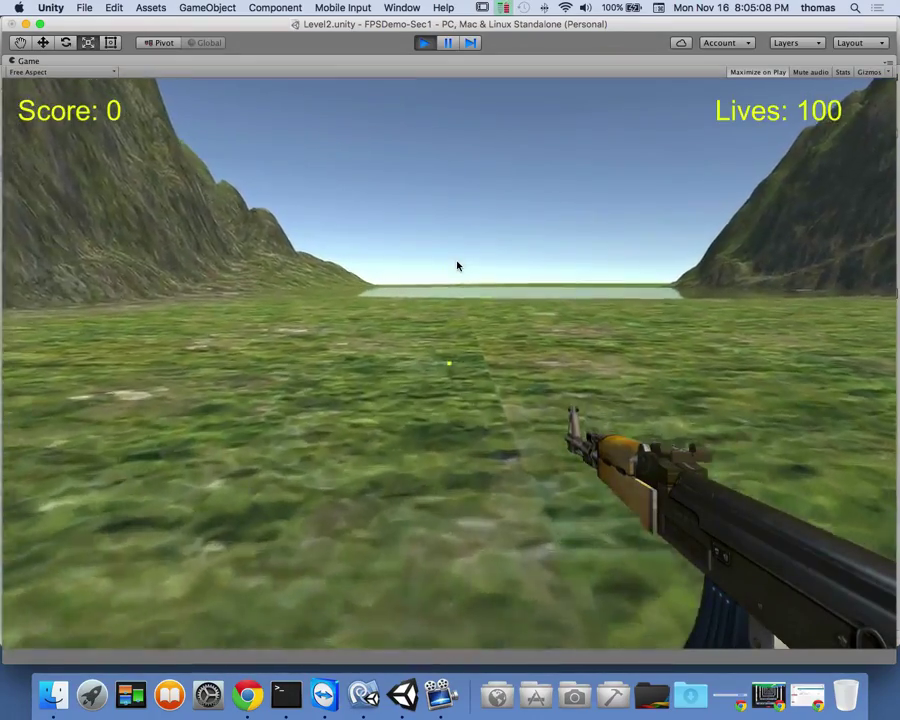
key(w)
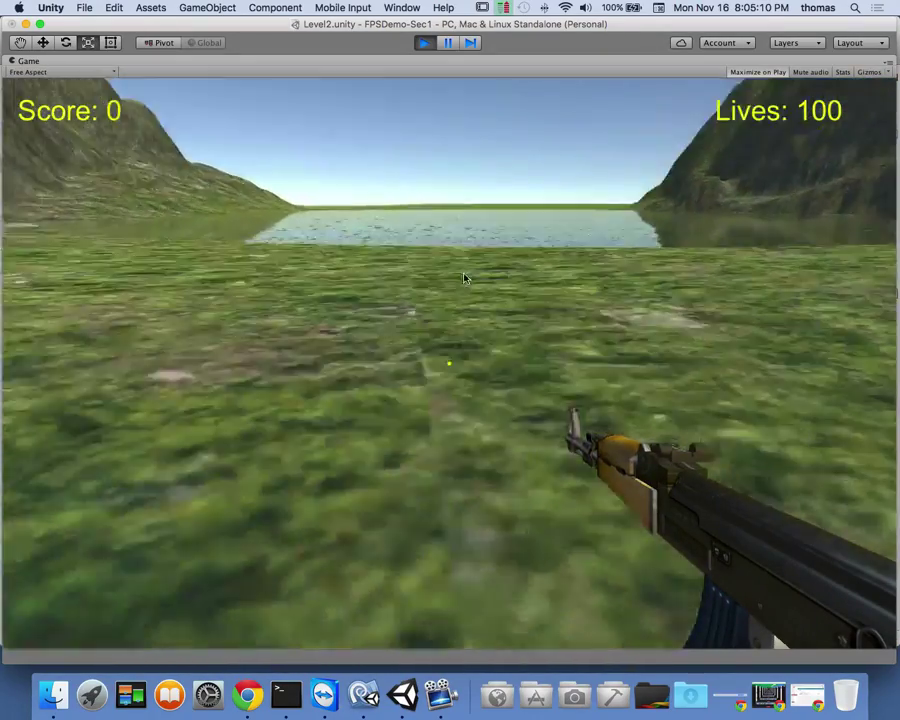
key(w)
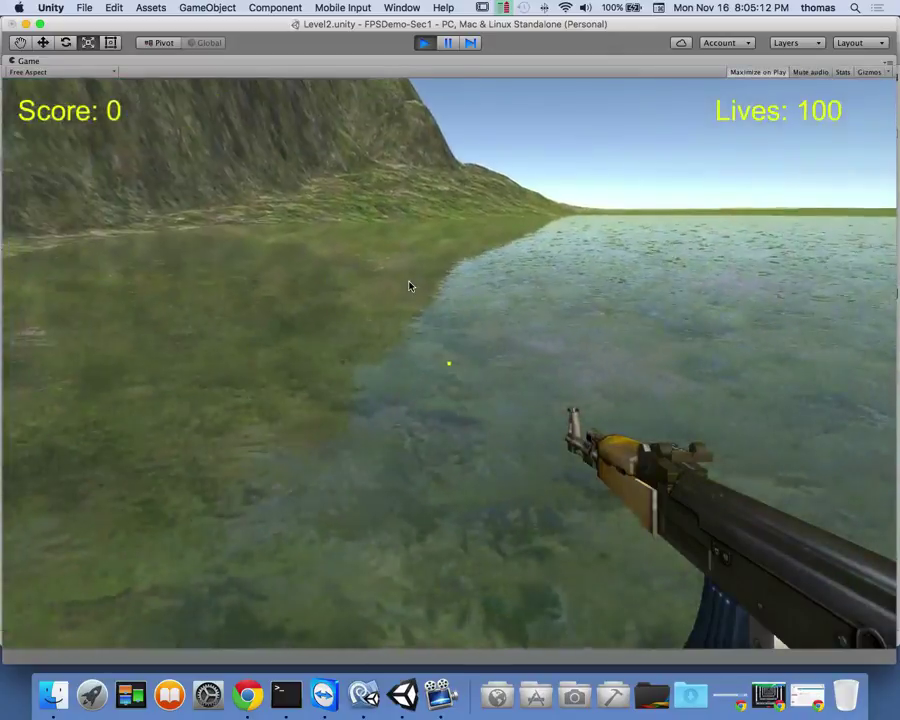
key(w)
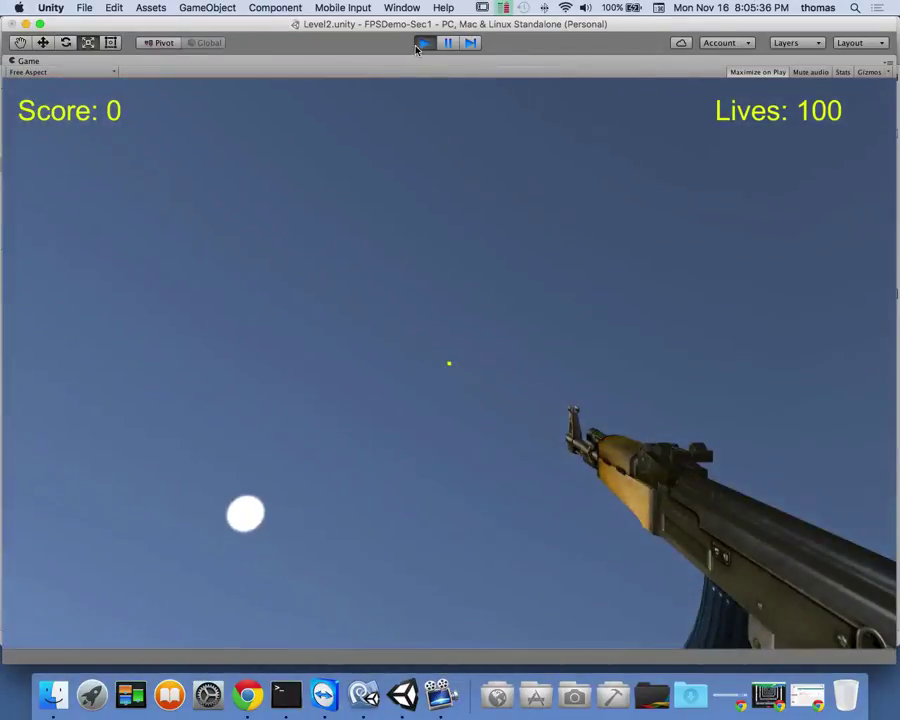
click(421, 43)
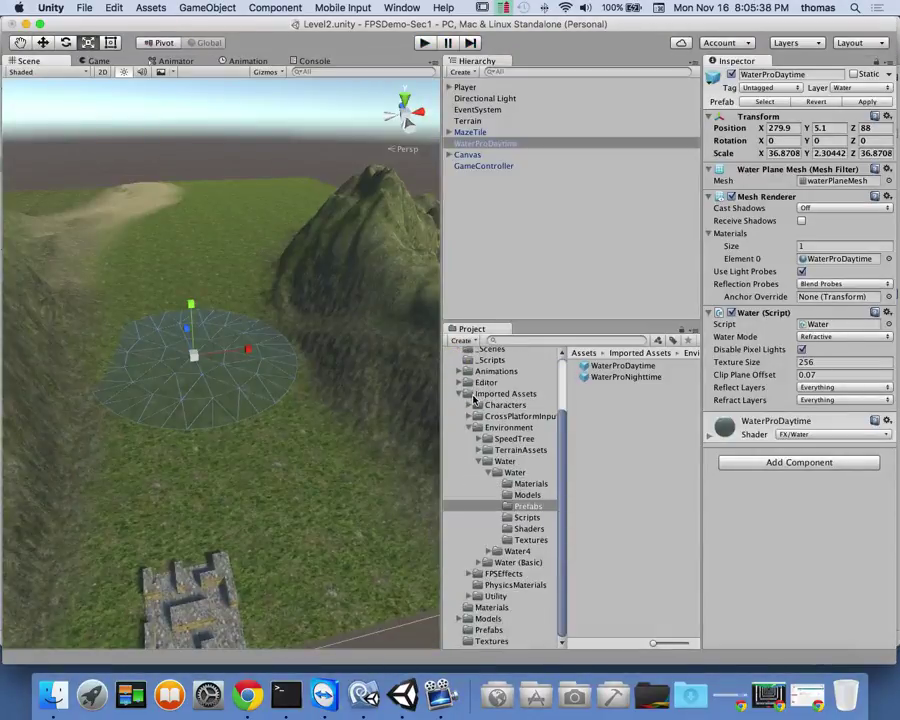
- Replace the WaterProDaytime object's mesh with the built-in Plane mesh
scroll(416, 418, up, 3)
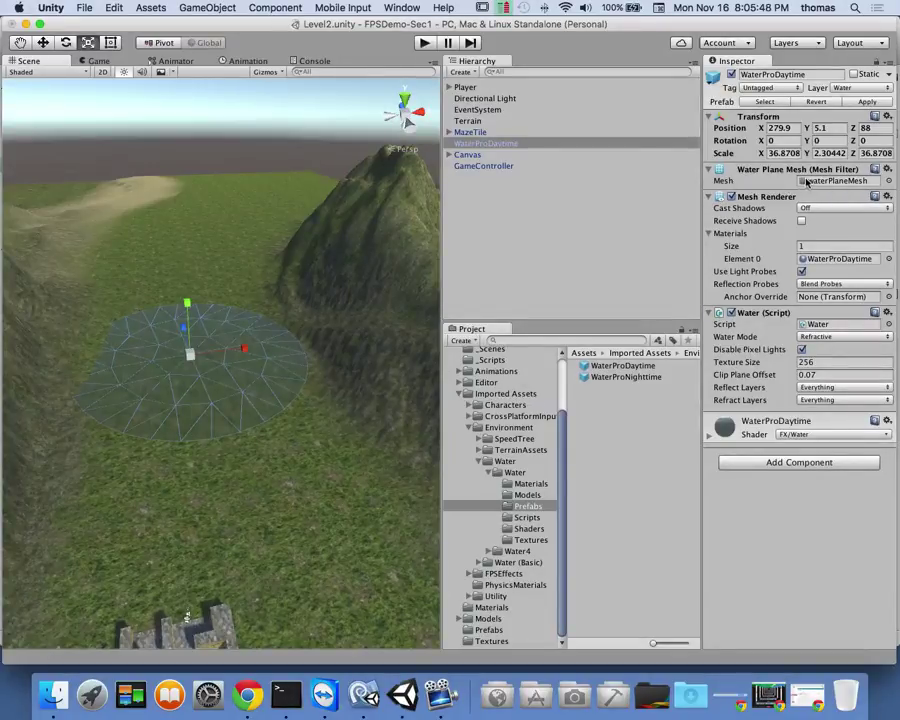
click(889, 182)
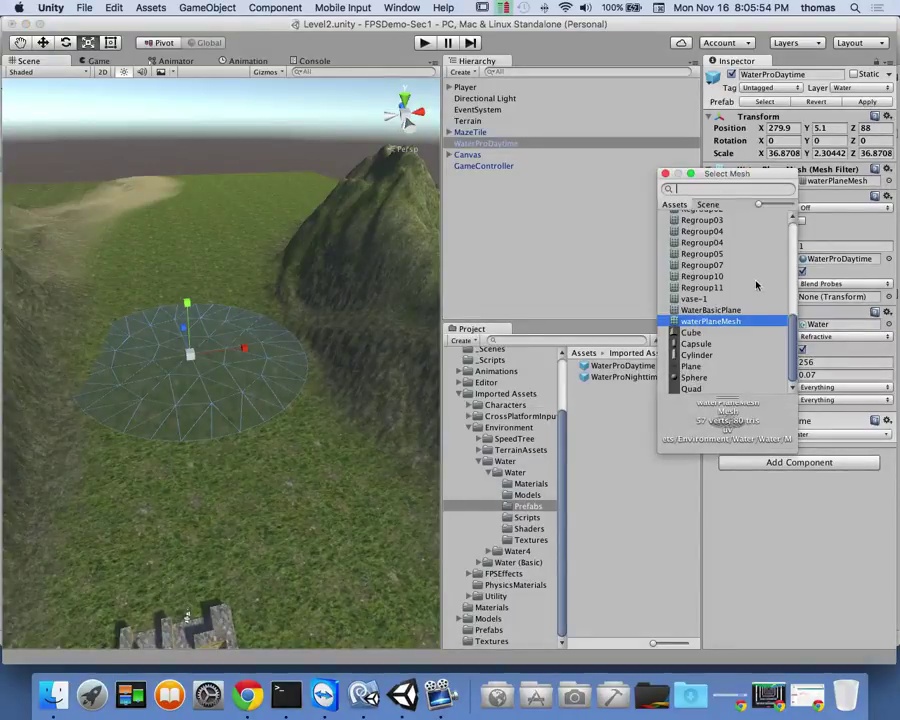
click(693, 366)
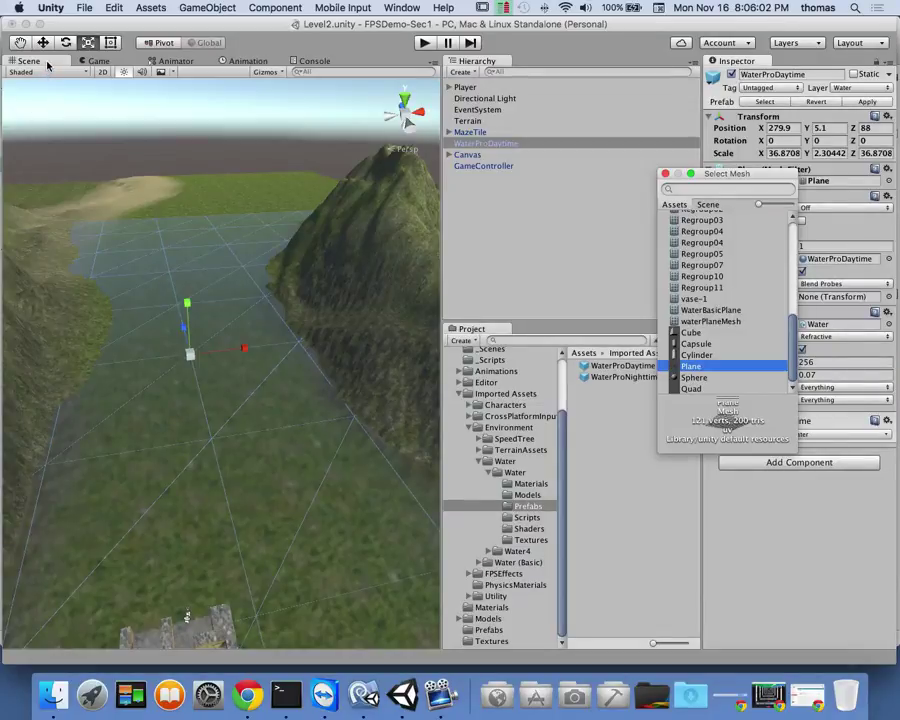
click(665, 175)
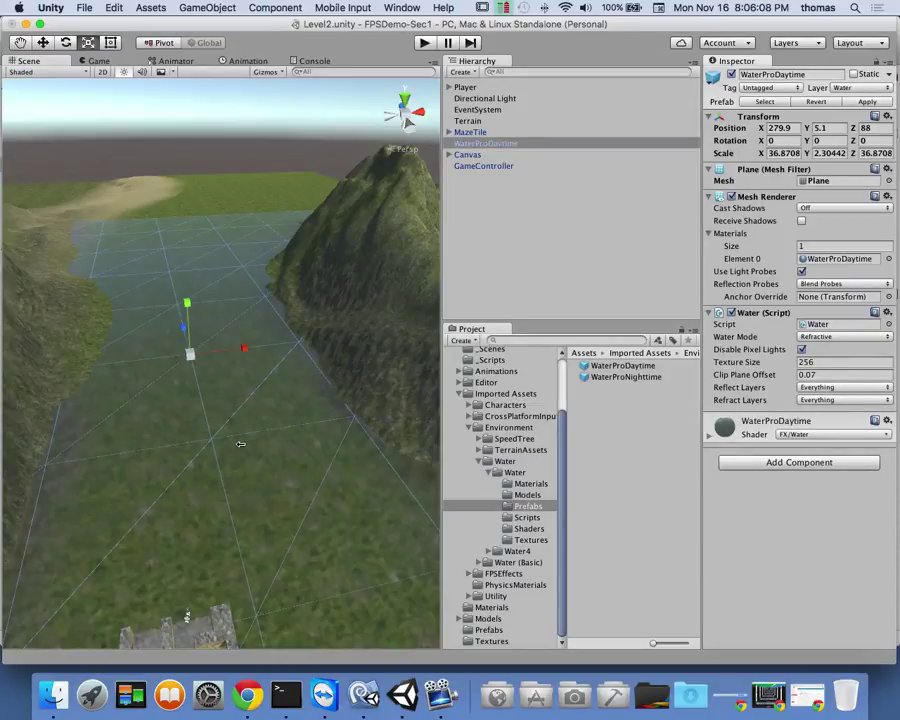
- Lower the water plane below the grass and set its Y position to 4.4
click(47, 43)
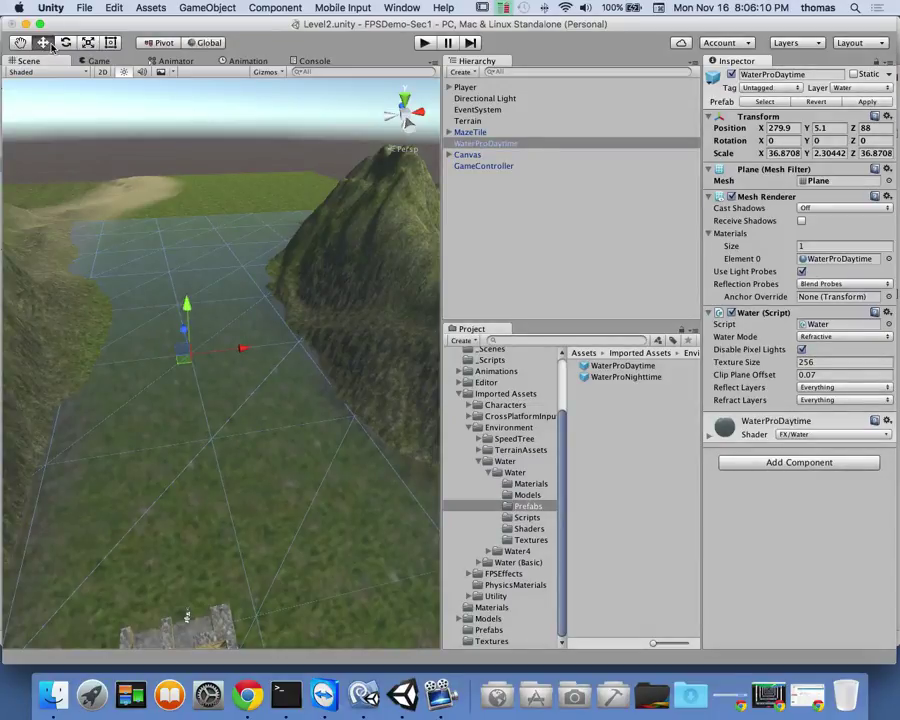
drag(187, 305, 190, 307)
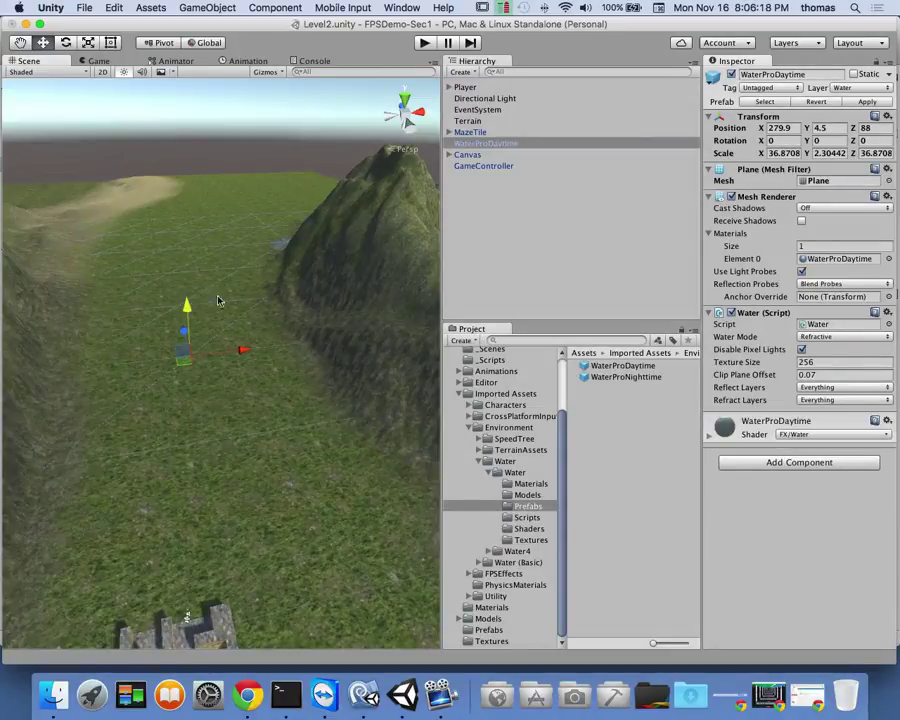
click(838, 128)
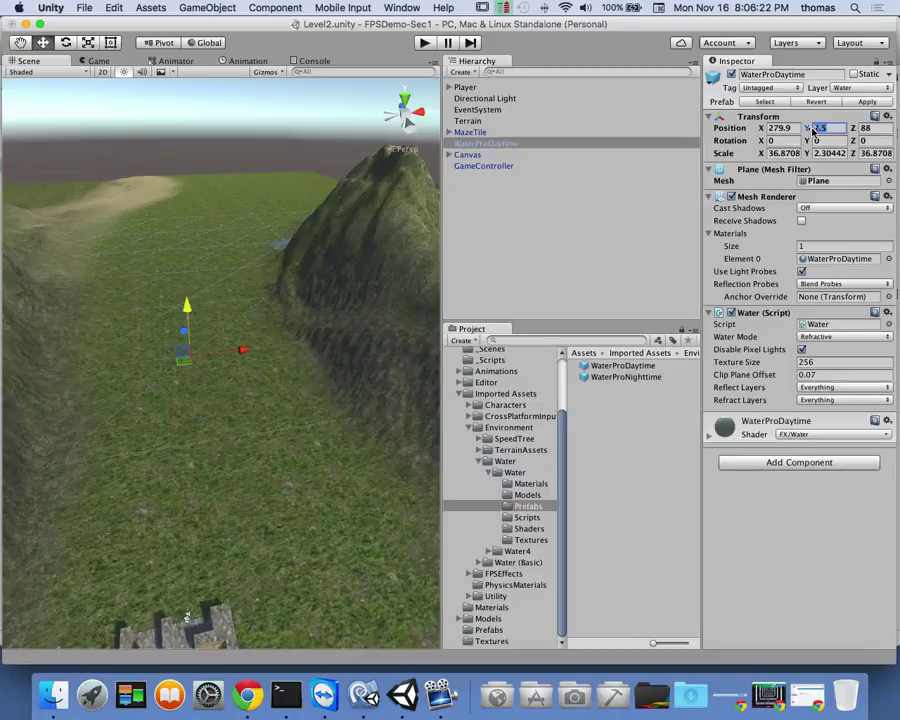
text(4.4)
- Move the water plane along the Z axis to about 184 and set its X scale to 50
scroll(299, 363, down, 10)
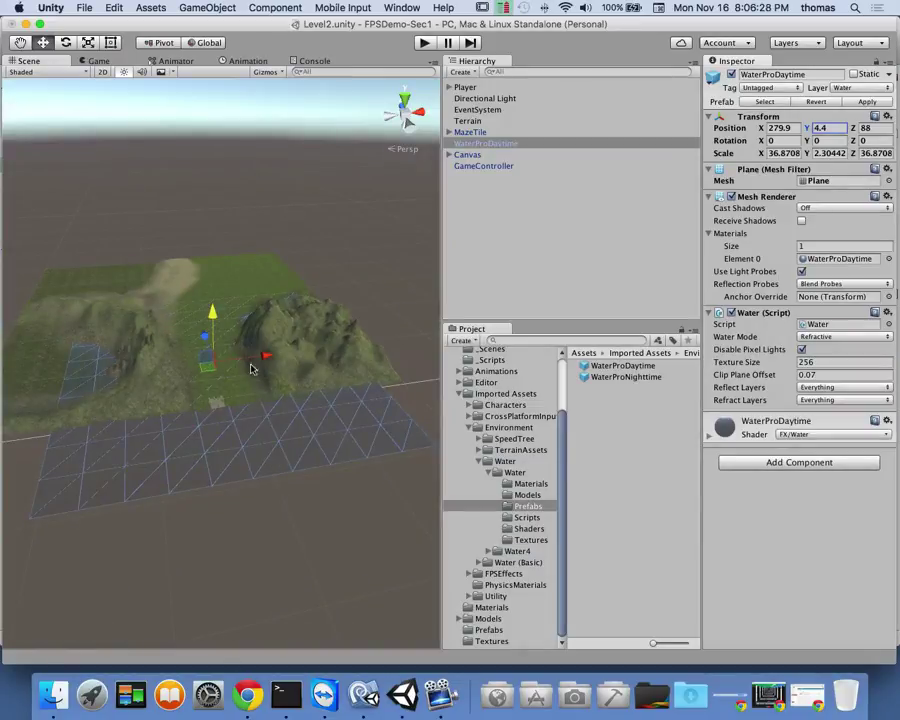
drag(206, 345, 180, 310)
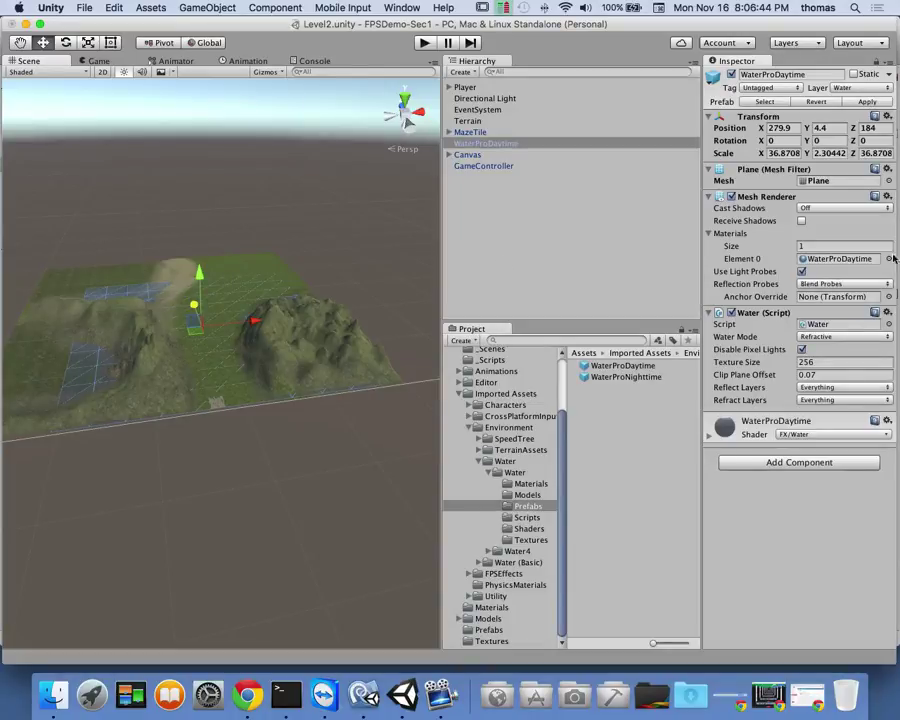
click(783, 154)
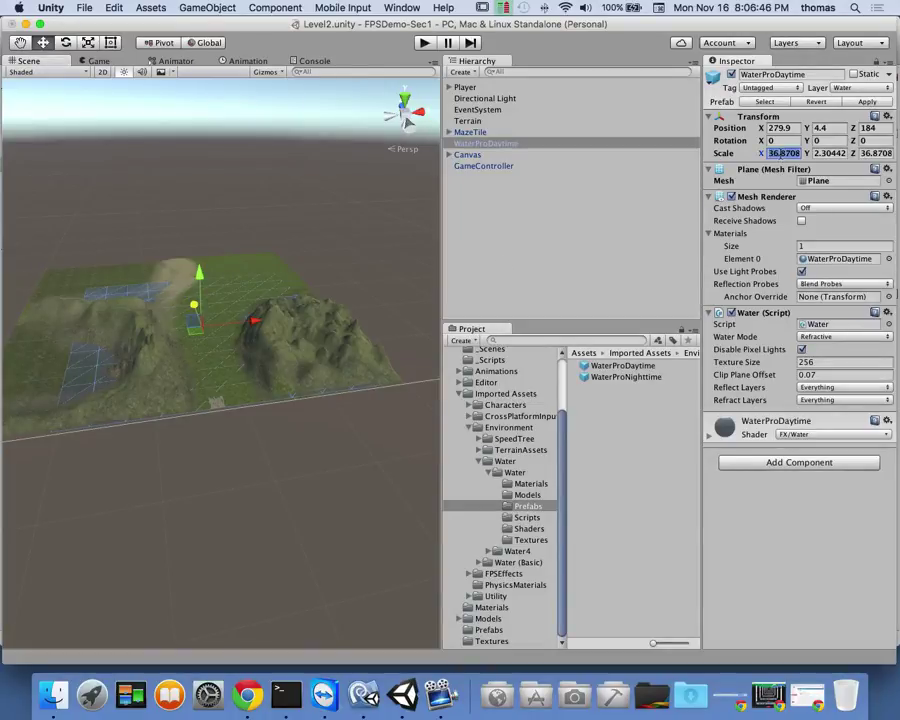
text(50)
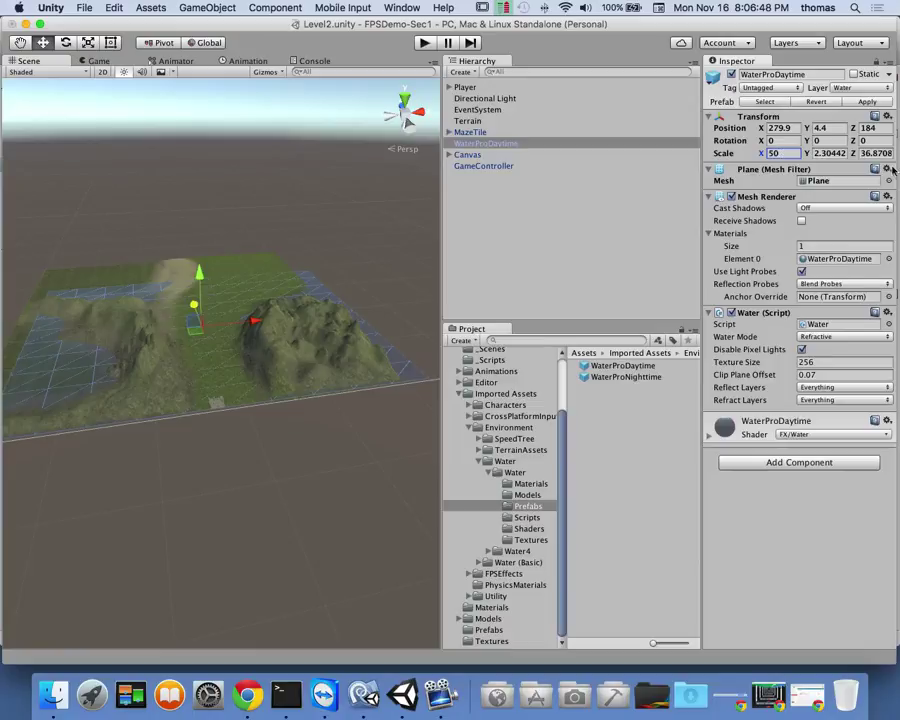
- Set the water plane's Z scale to 50
click(876, 154)
text(50)
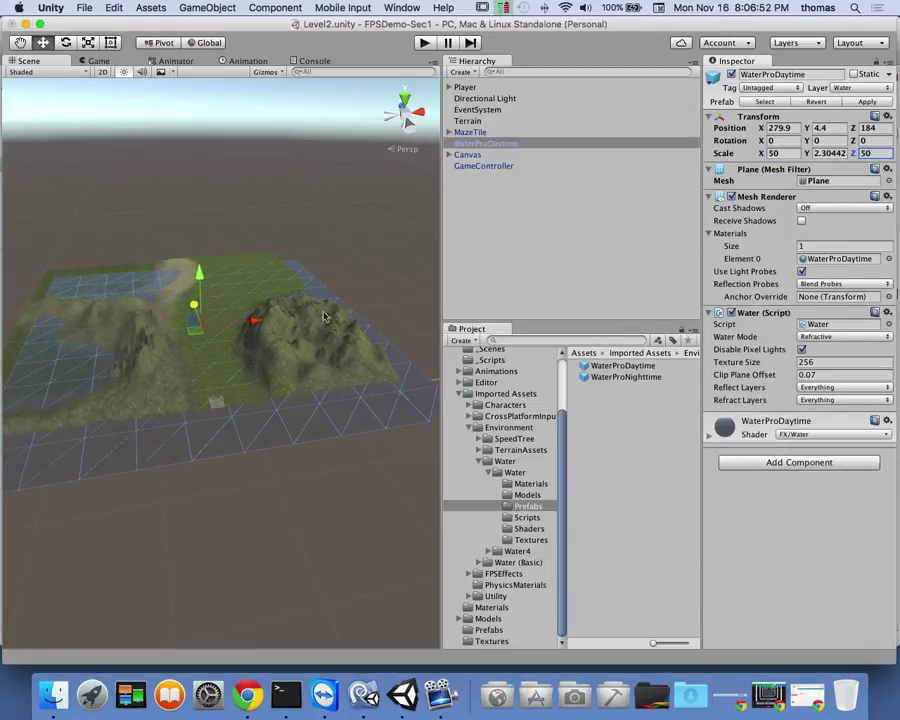
- Working from a top view in a widened Scene view, move the water plane over the terrain to X 254, Z 254
click(404, 98)
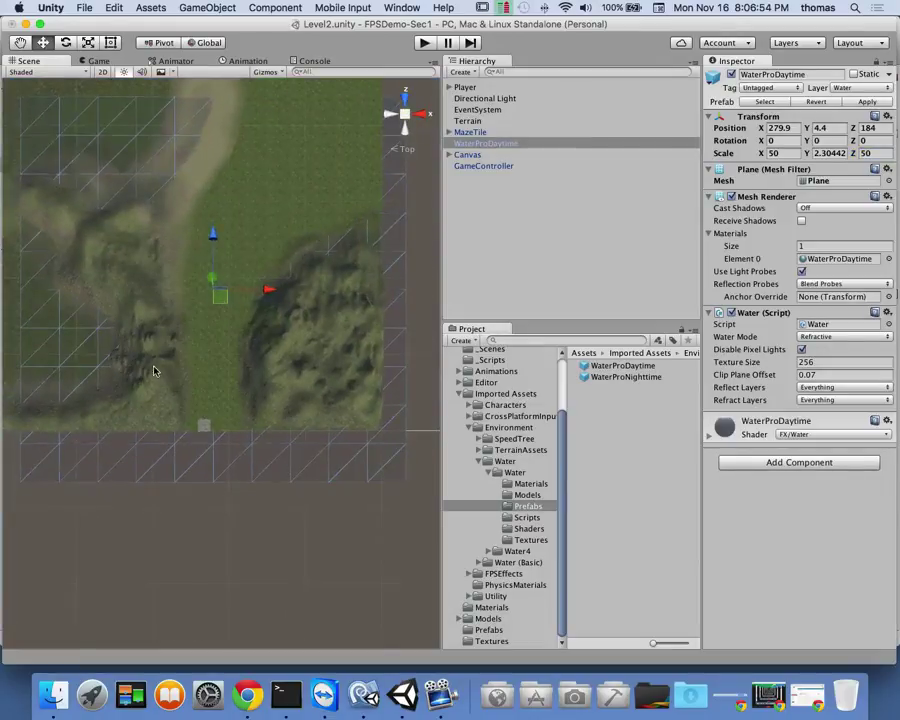
scroll(188, 258, down, 2)
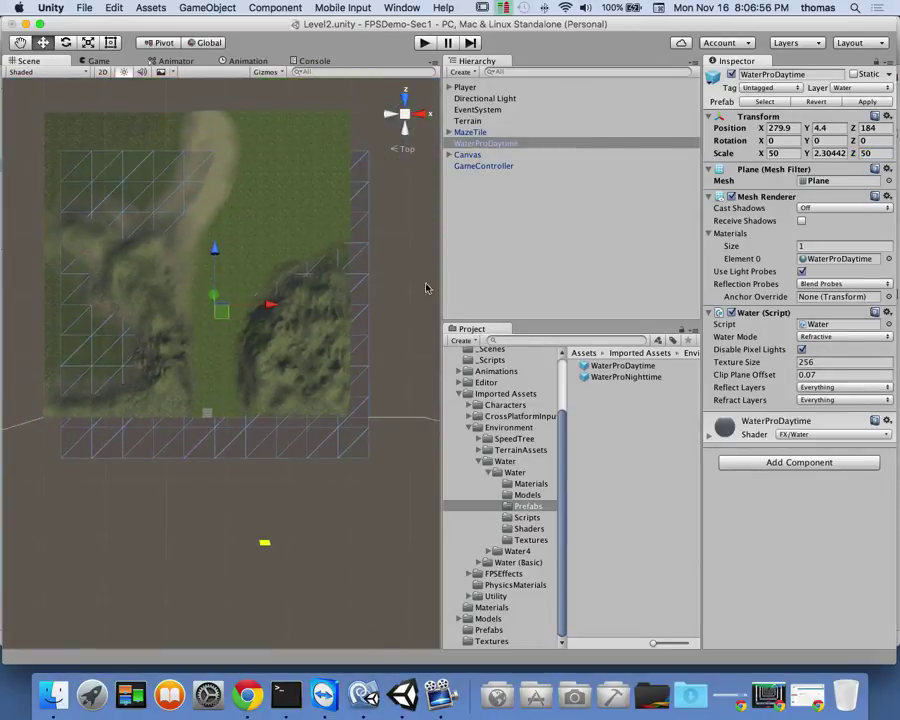
drag(441, 268, 683, 272)
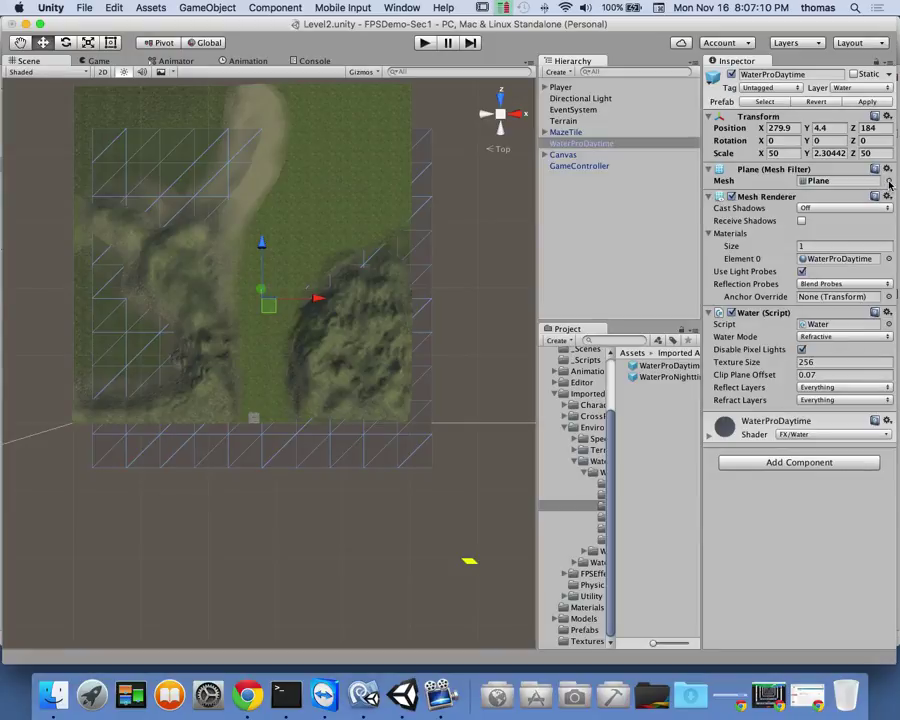
drag(261, 242, 261, 188)
drag(320, 253, 298, 253)
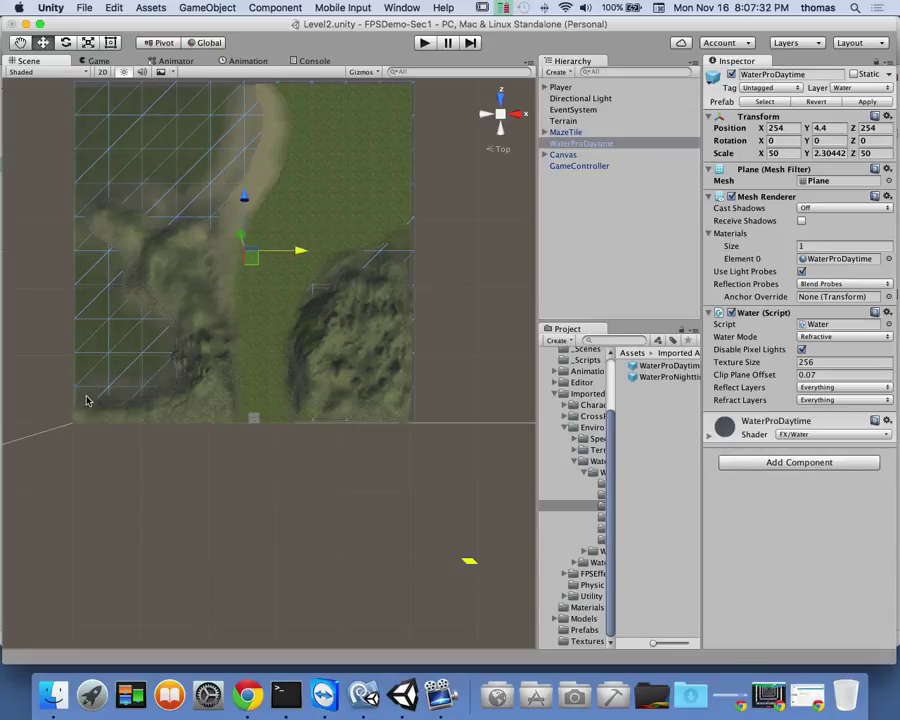
- Switch the top view to orthographic and align the plane's corner with the terrain's southwest corner, at about X 250.2, Z 251.1
scroll(83, 398, up, 5)
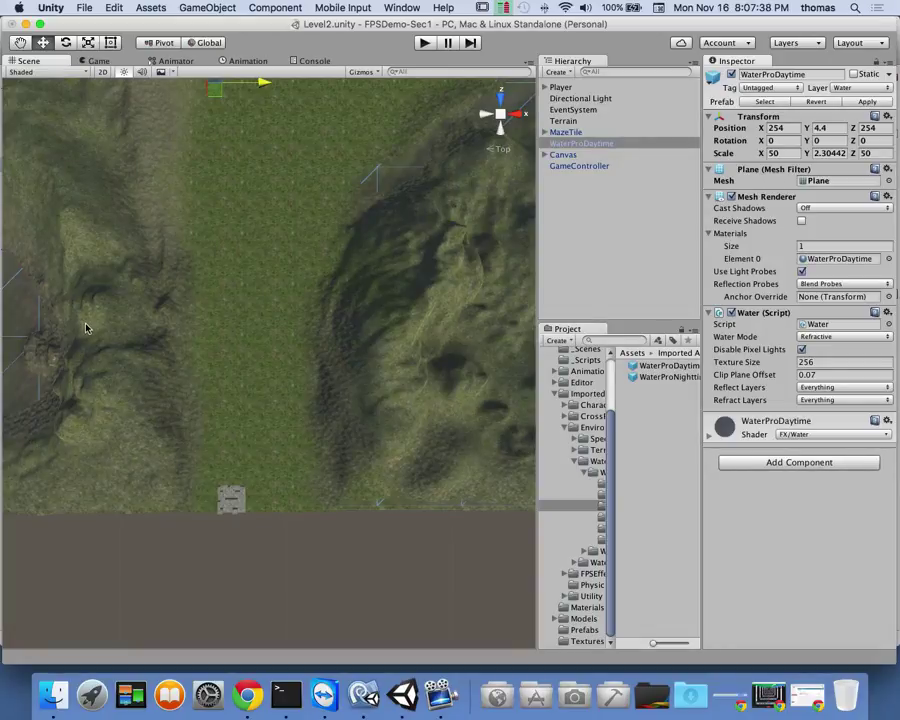
key(q)
drag(129, 362, 494, 334)
scroll(281, 406, up, 5)
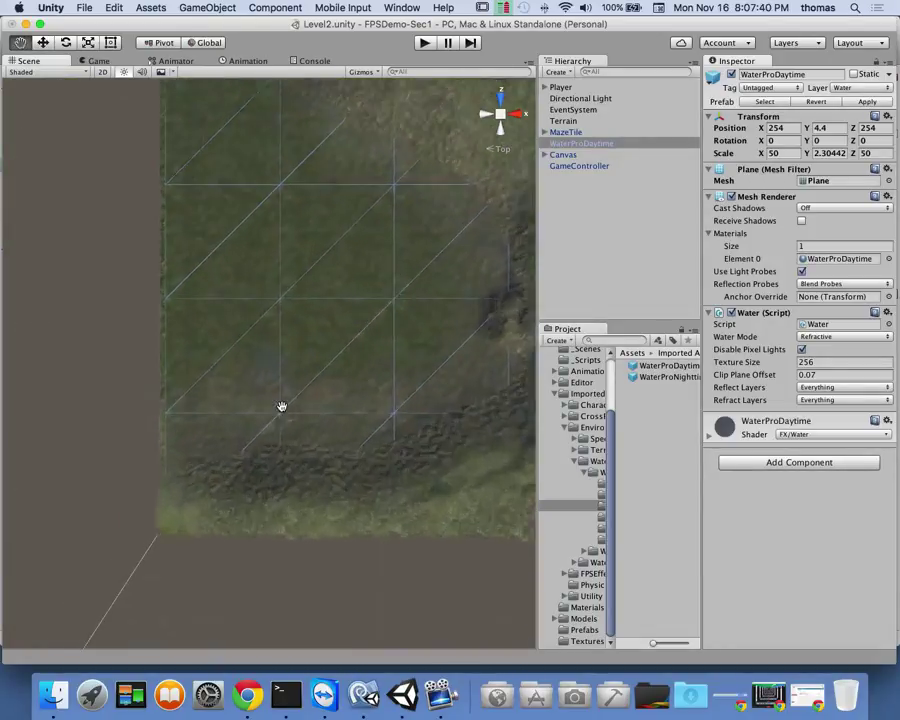
scroll(171, 393, up, 1)
scroll(171, 393, up, 2)
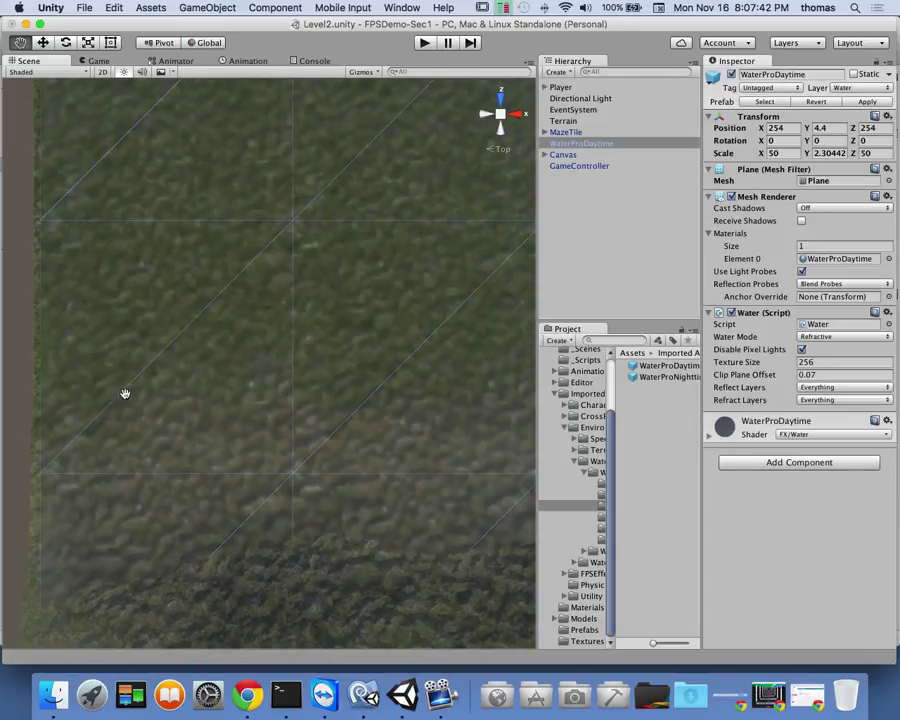
drag(125, 394, 208, 313)
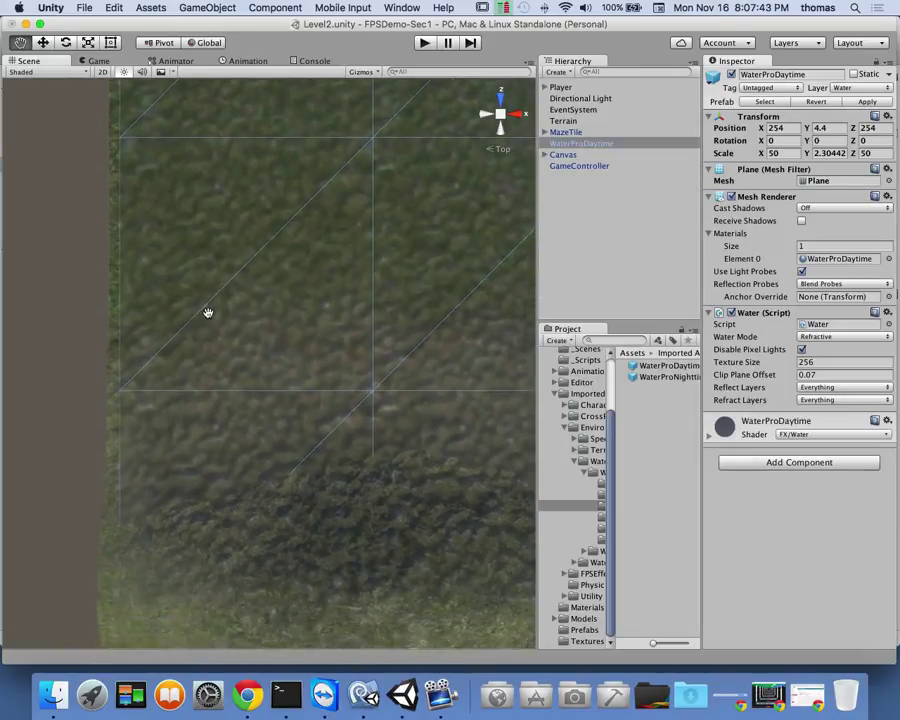
click(505, 152)
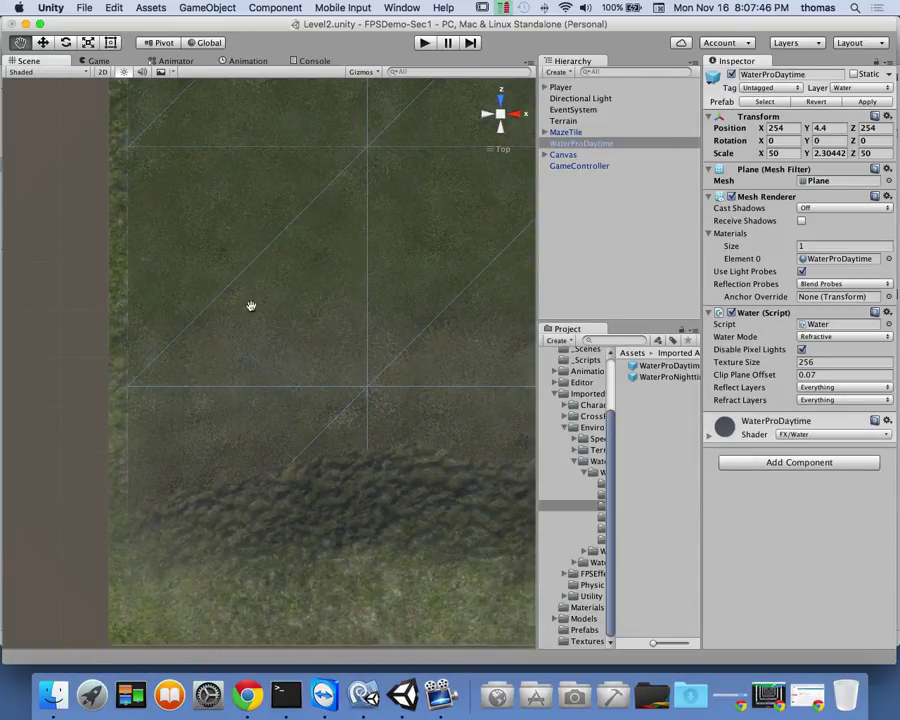
click(44, 44)
scroll(208, 458, down, 3)
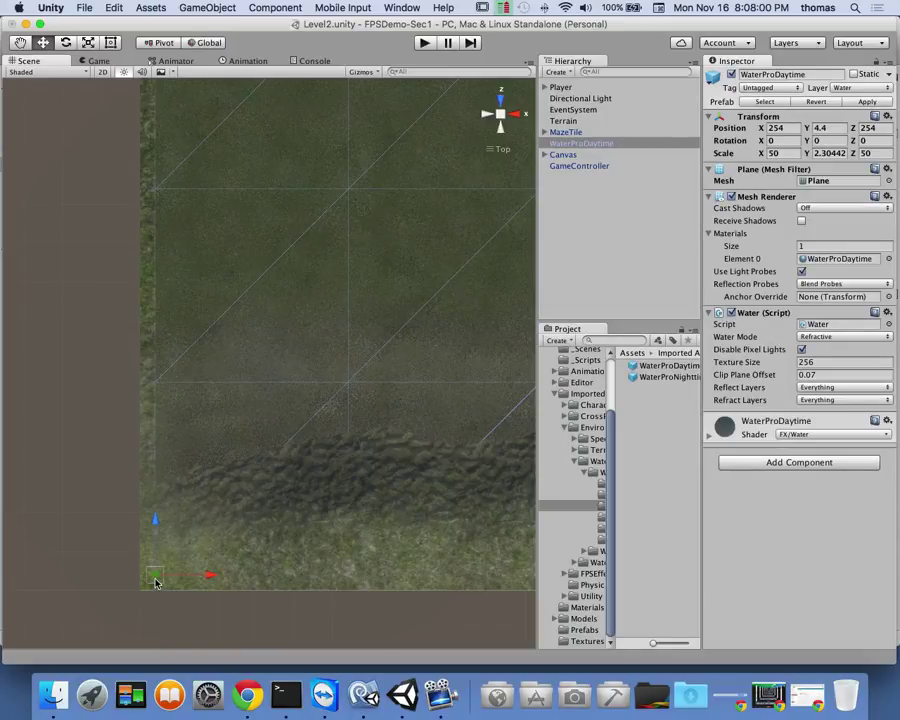
drag(155, 583, 139, 595)
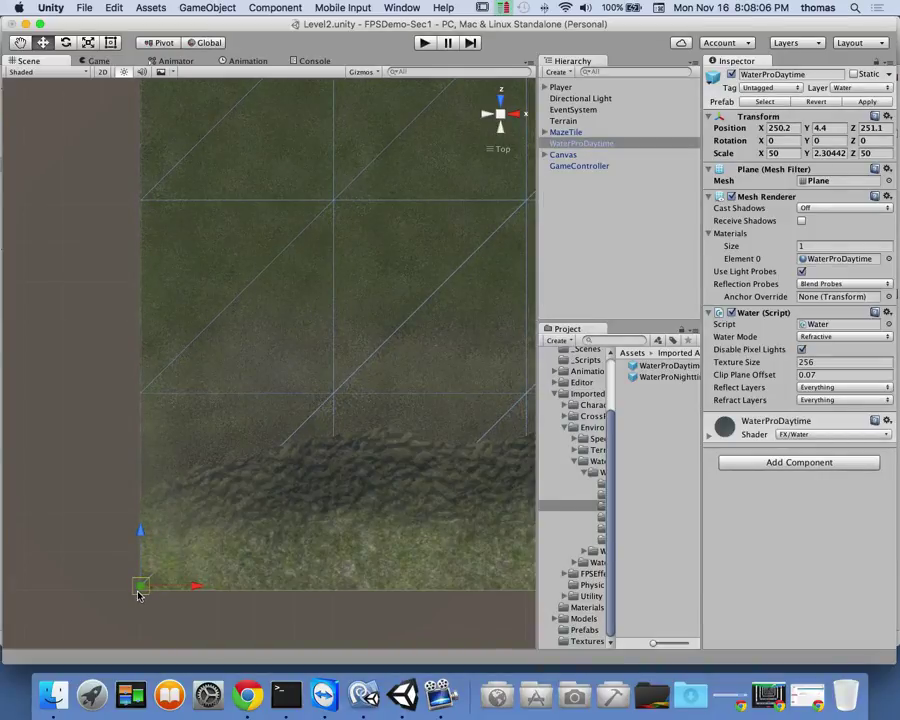
- Align the water plane's west edge with the terrain edge at the northwest corner, moving it to X 250.02
scroll(268, 471, up, 5)
scroll(268, 471, down, 8)
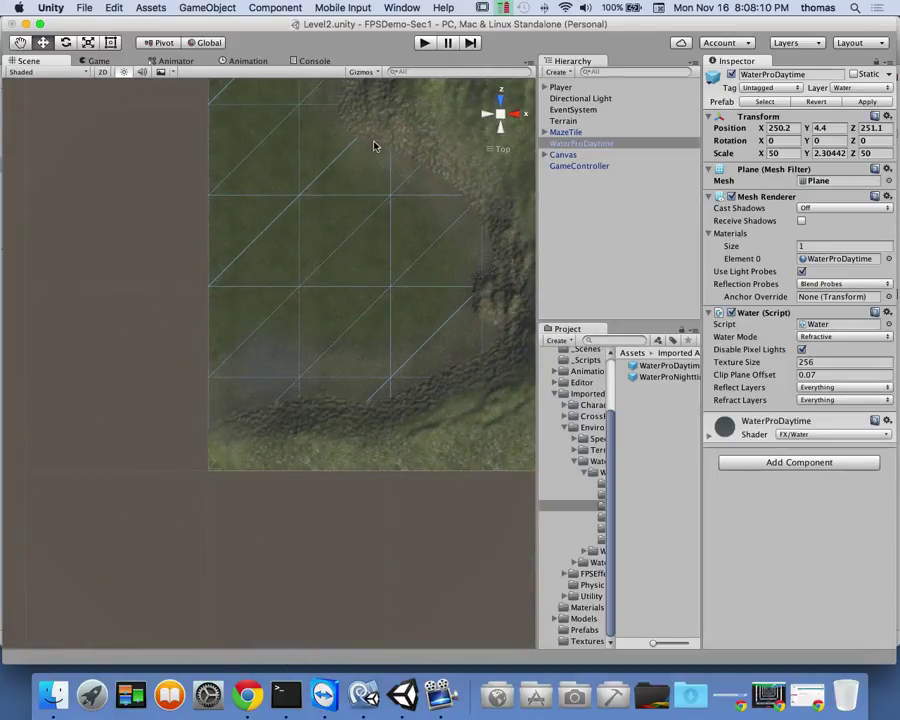
click(21, 43)
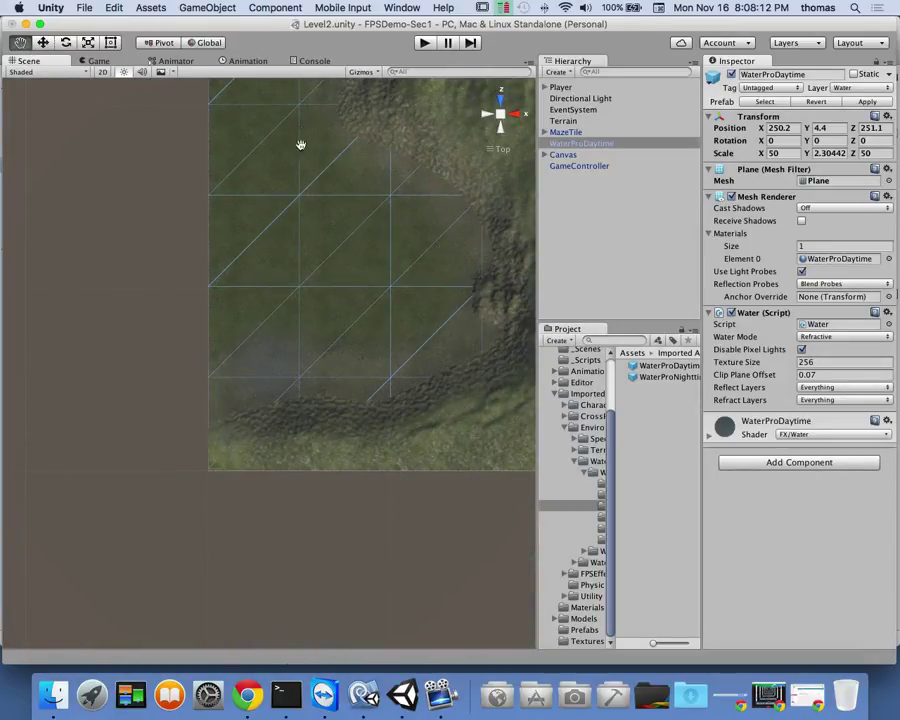
drag(301, 136, 256, 371)
drag(229, 188, 221, 305)
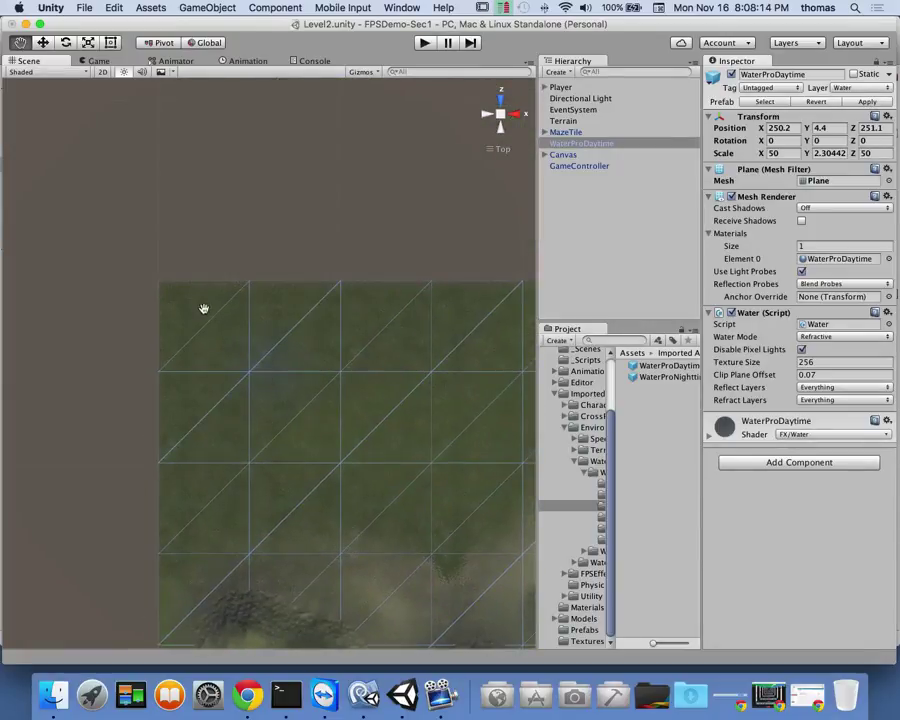
scroll(176, 303, up, 5)
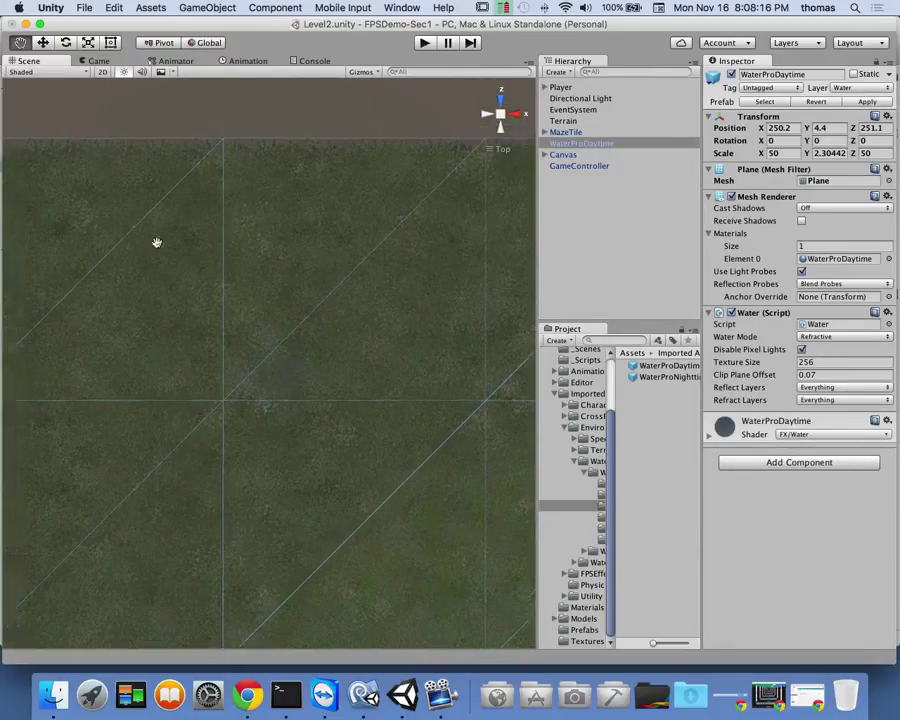
drag(154, 242, 344, 347)
scroll(261, 335, up, 5)
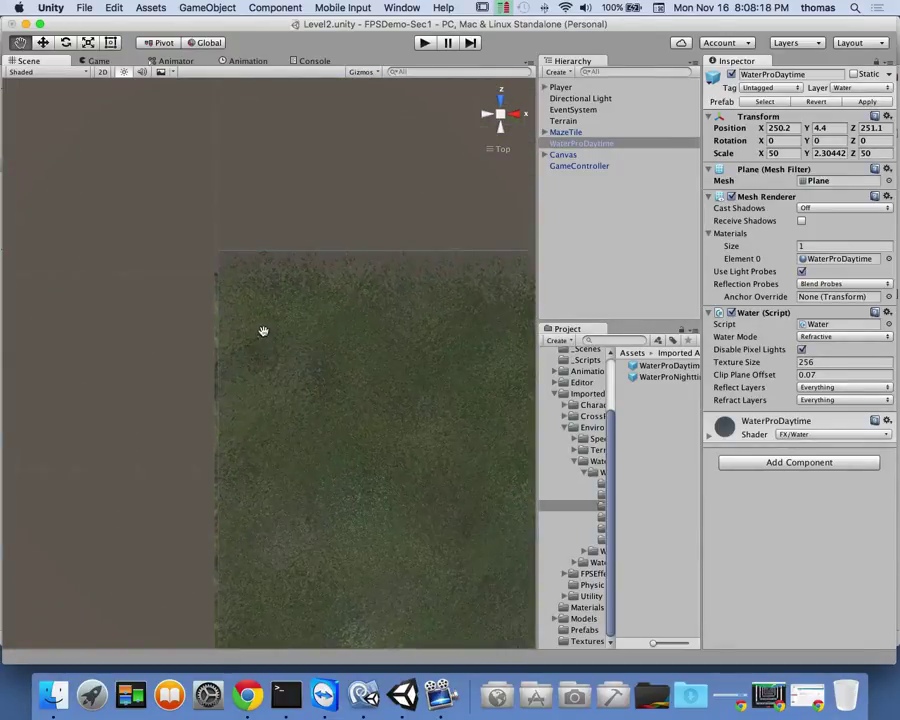
scroll(229, 305, up, 8)
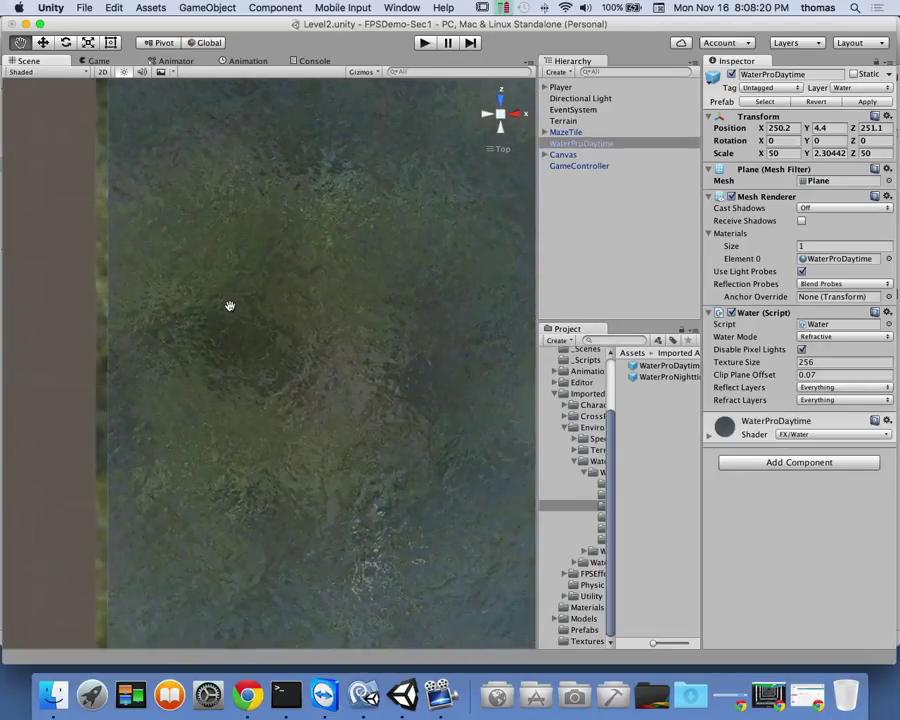
scroll(229, 305, down, 3)
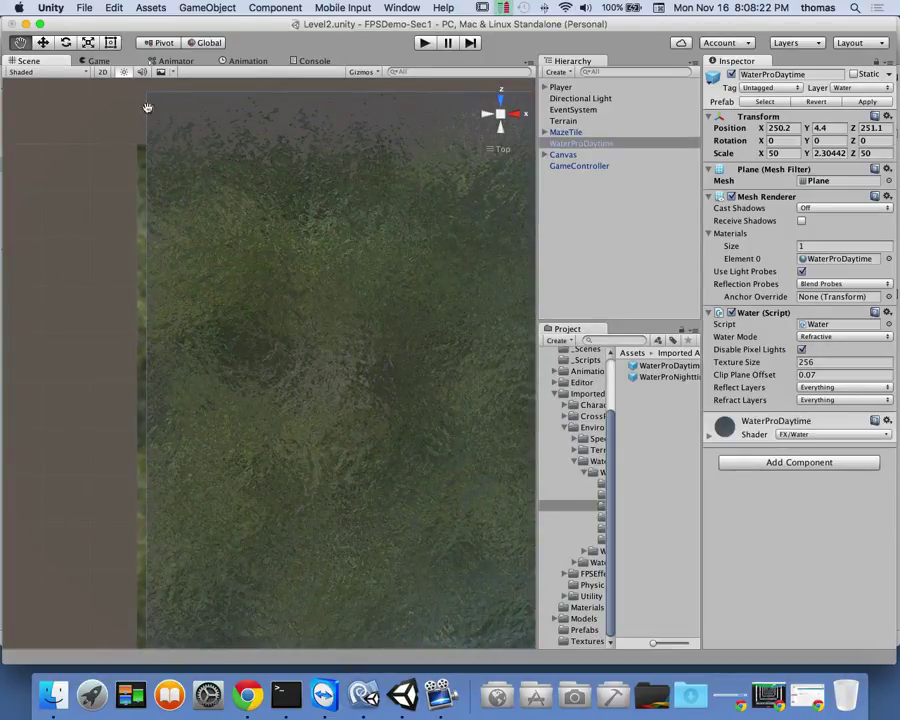
click(42, 44)
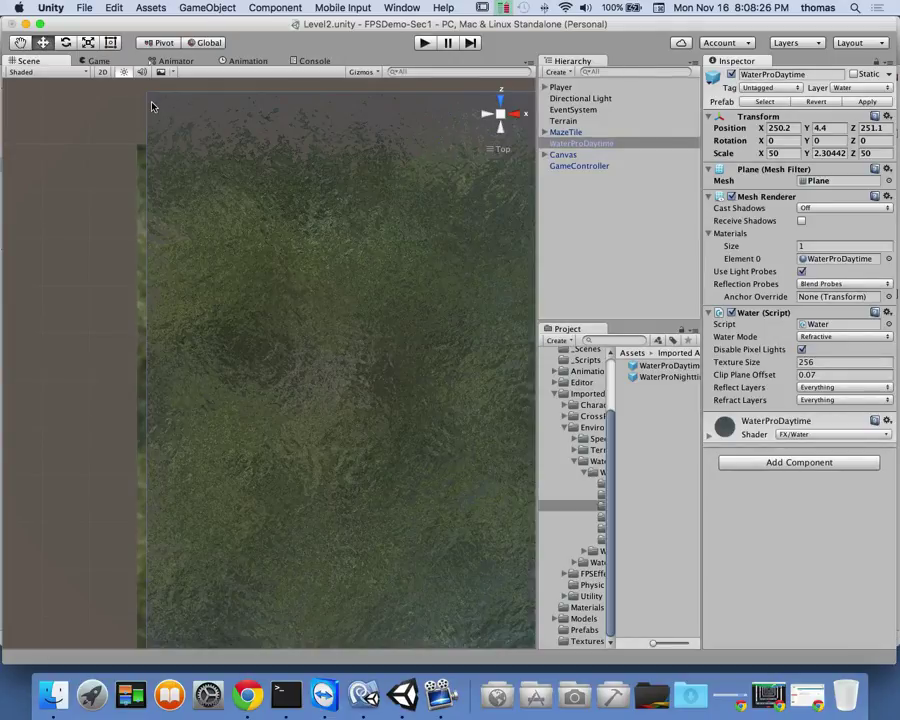
drag(152, 104, 143, 104)
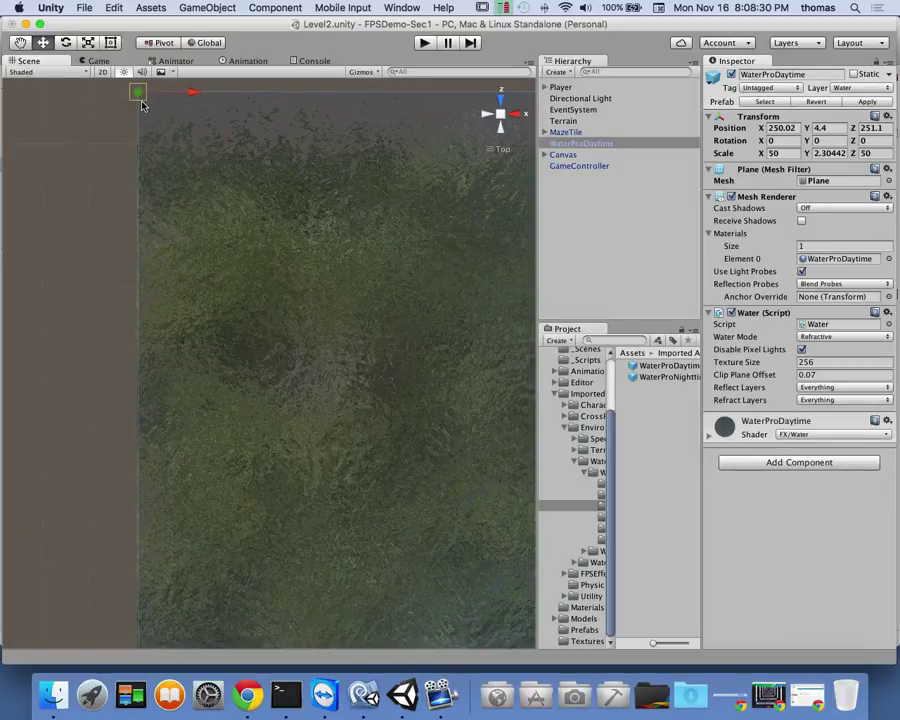
- Inspect the water plane's edges against the terrain borders at the northwest and southwest corners and along the eastern side
scroll(254, 208, down, 5)
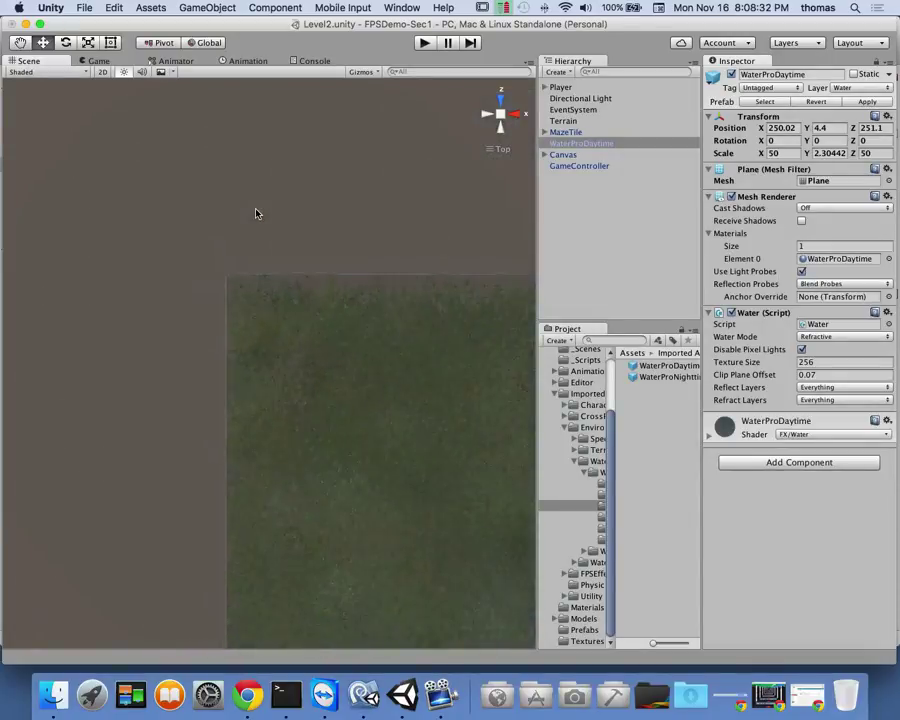
click(20, 42)
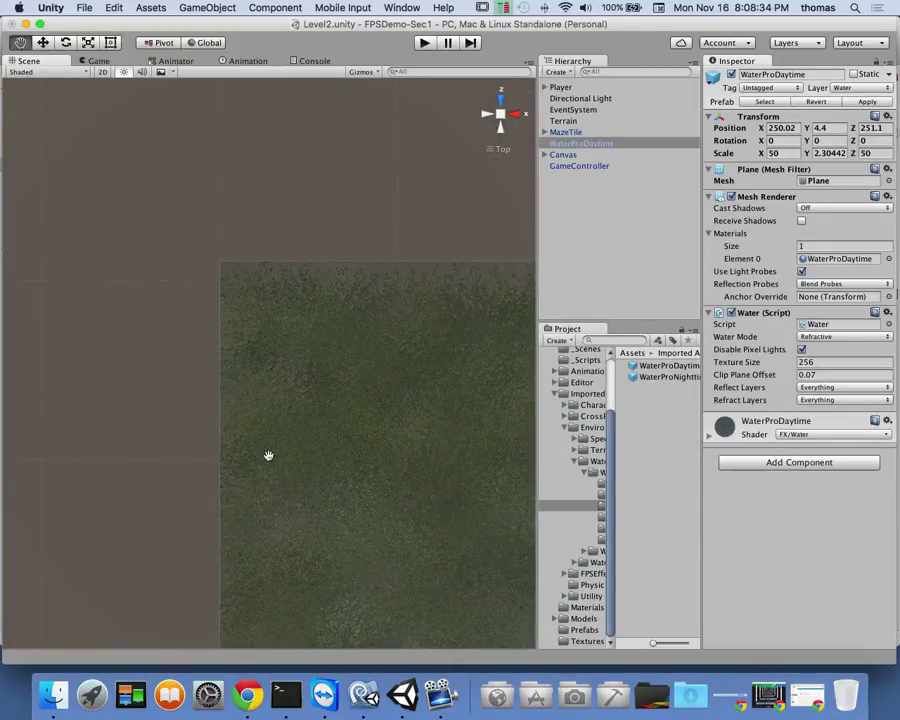
drag(269, 456, 171, 413)
scroll(171, 413, up, 3)
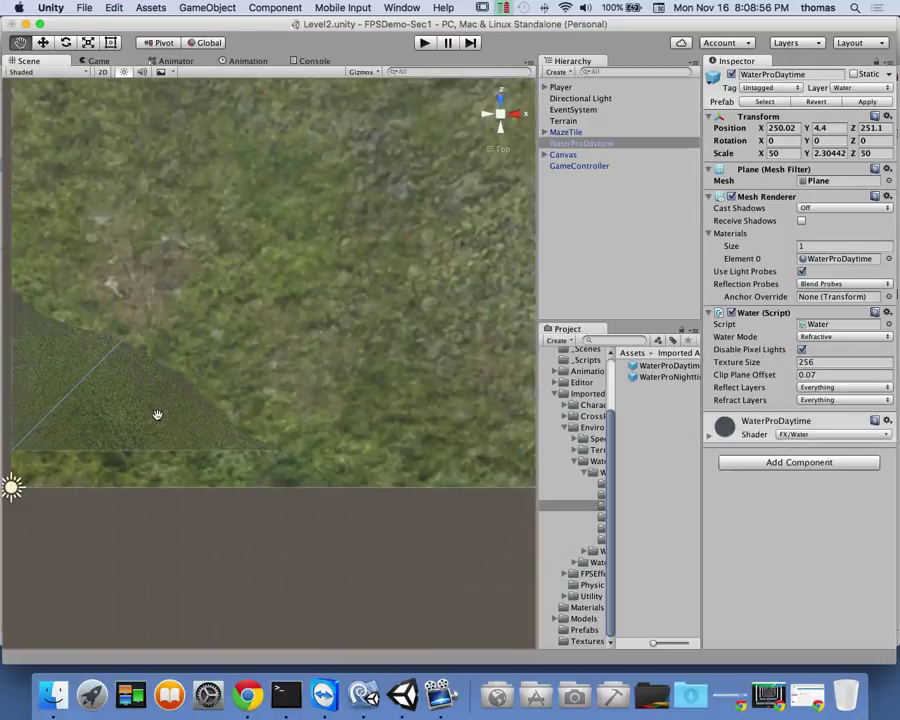
scroll(218, 401, up, 2)
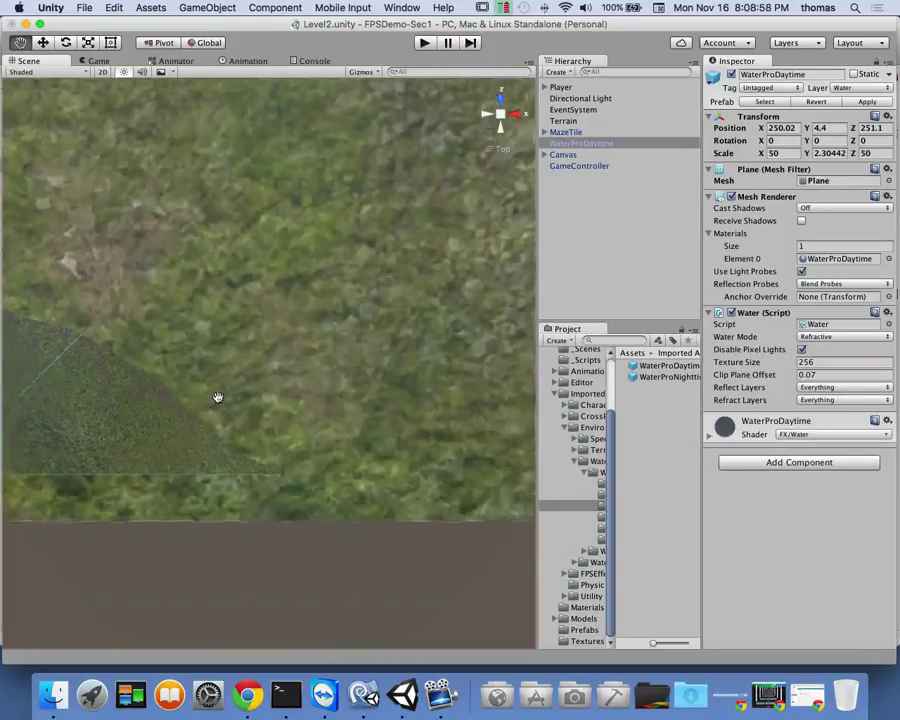
scroll(219, 397, down, 8)
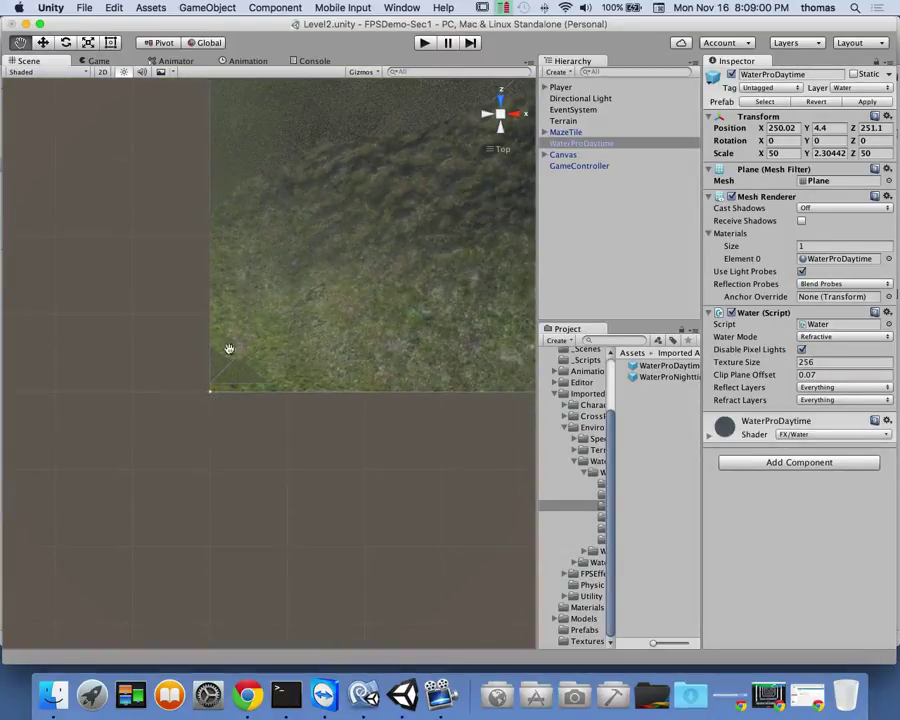
scroll(355, 350, up, 5)
drag(488, 285, 305, 454)
scroll(305, 454, down, 8)
drag(443, 335, 18, 428)
drag(254, 200, 239, 402)
scroll(239, 402, up, 5)
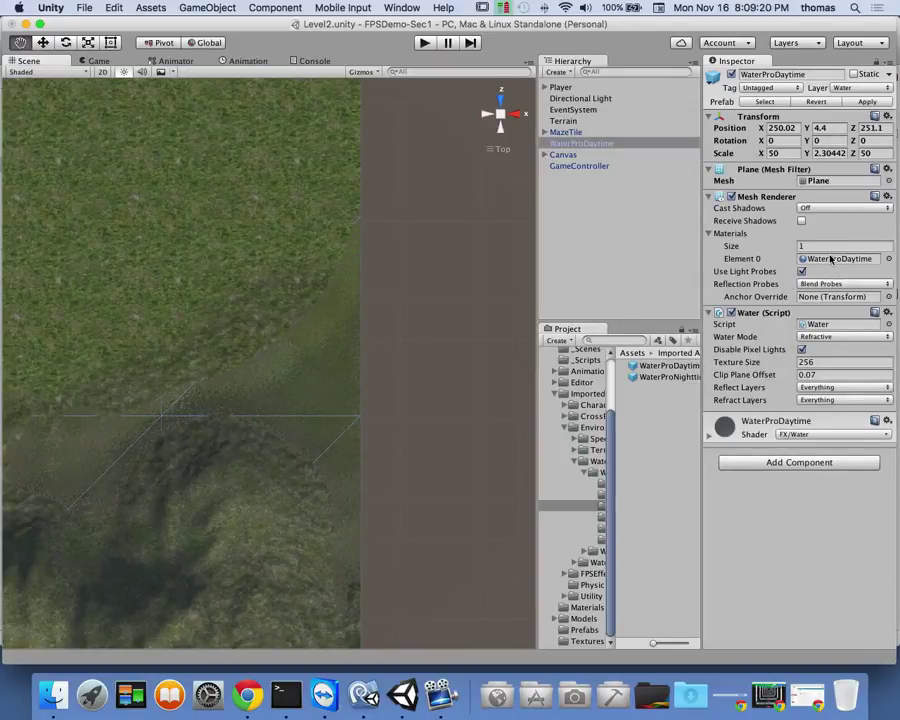
- Raise the Terrain over the exposed water gap beside the eastern mountain, using the second round brush at size 83
click(588, 121)
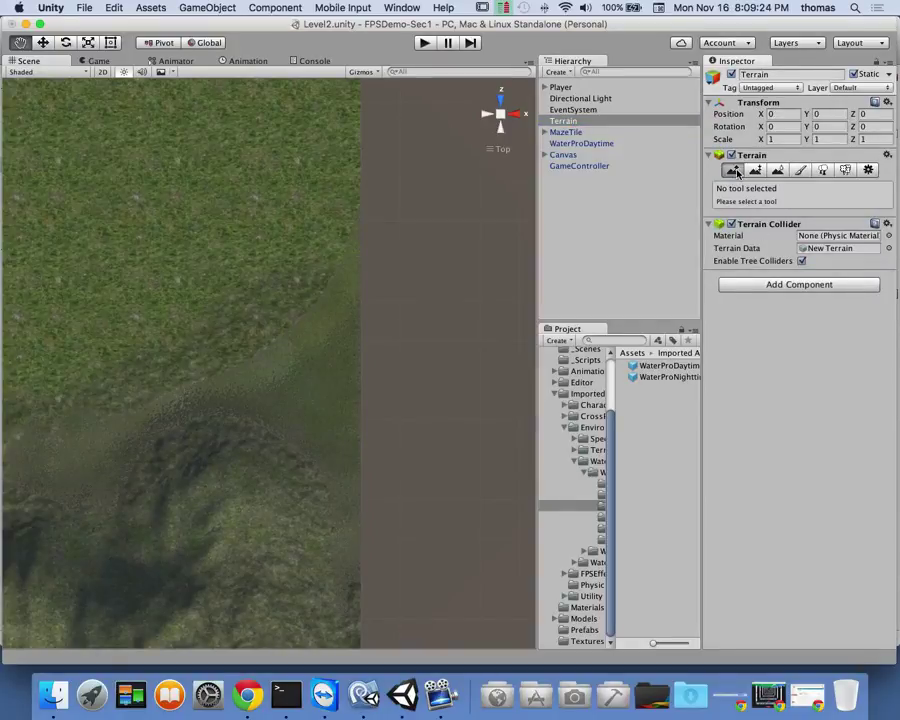
click(734, 171)
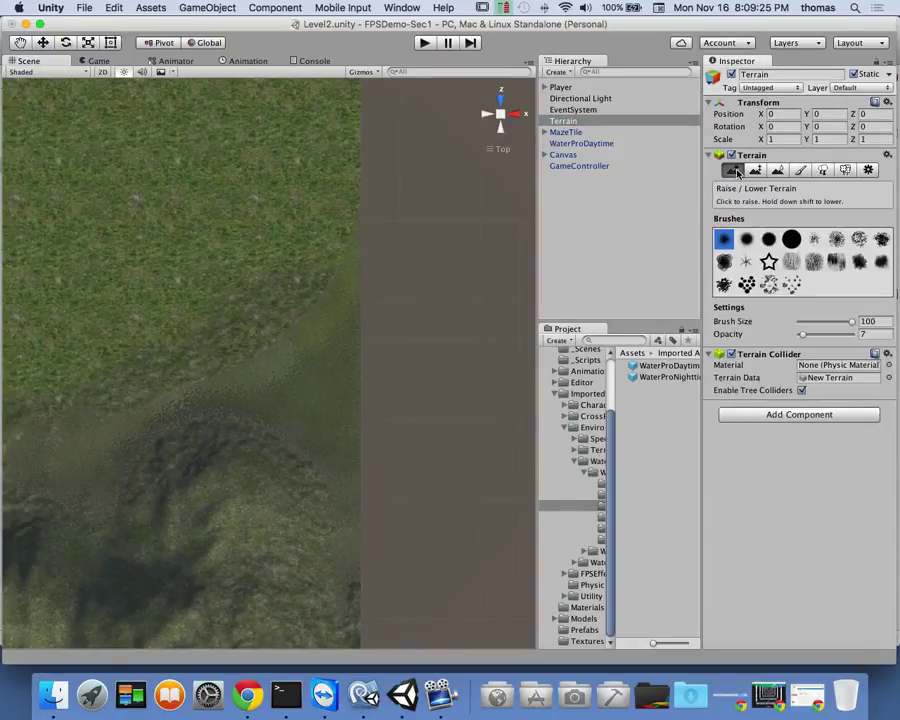
click(747, 240)
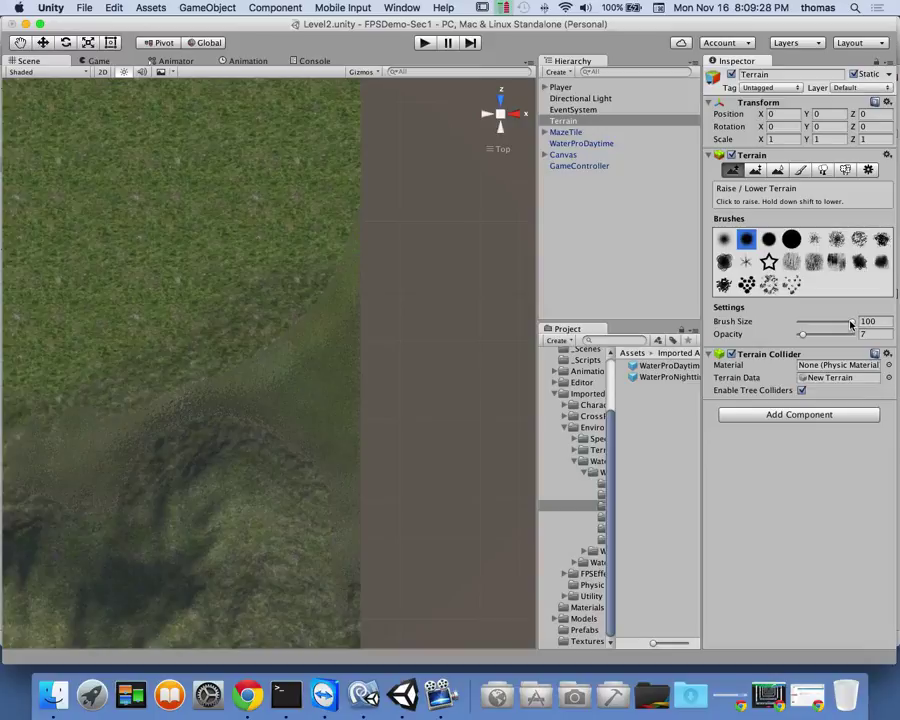
drag(851, 323, 843, 324)
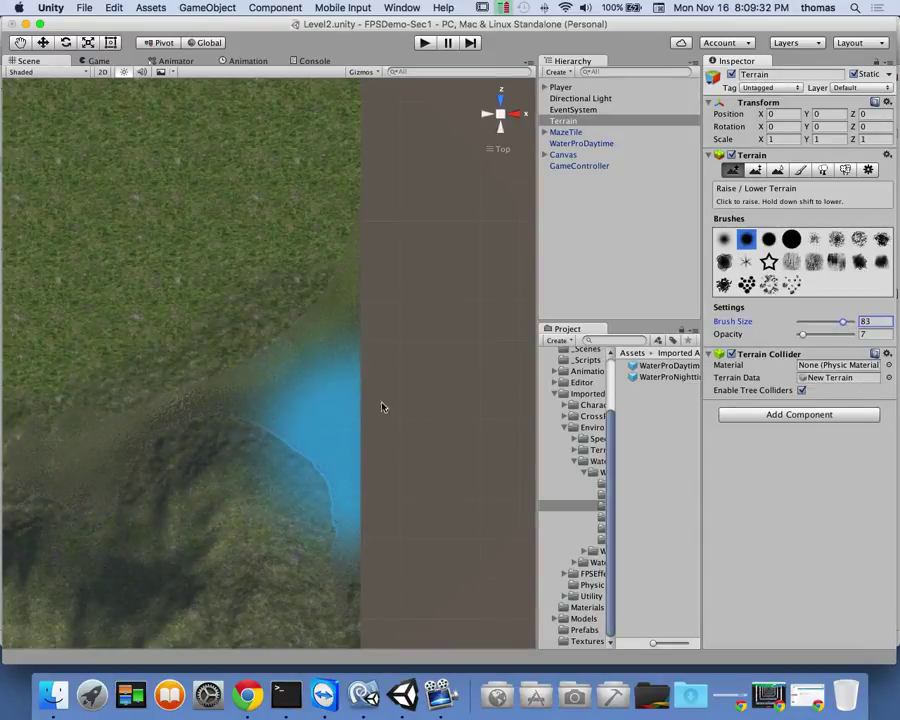
click(240, 406)
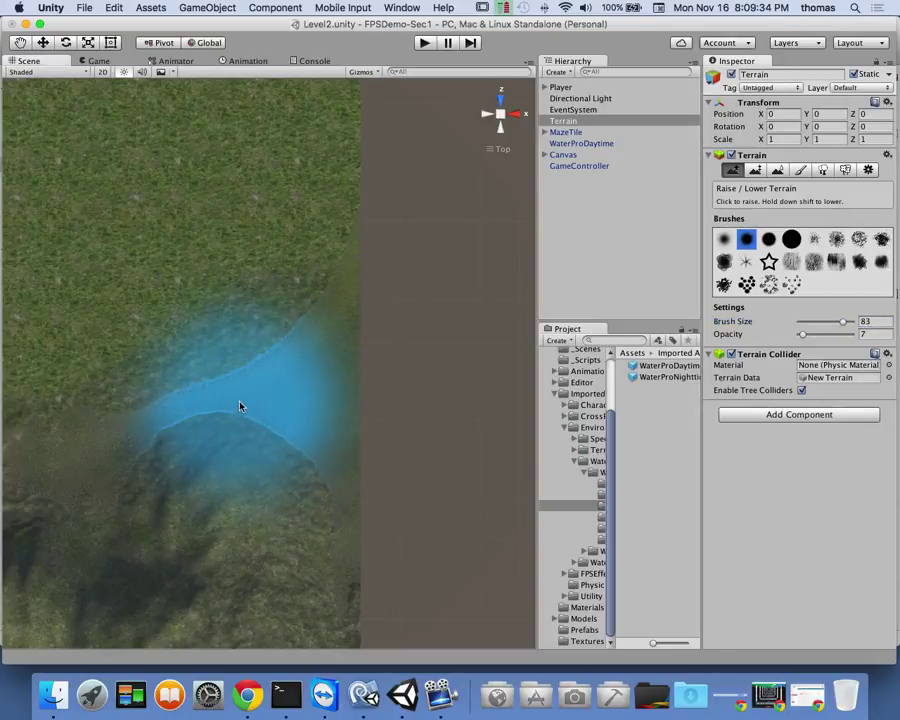
mouse_move(240, 402)
mouse_down()
mouse_move(300, 346)
mouse_move(349, 265)
mouse_move(318, 336)
mouse_move(283, 381)
mouse_move(338, 538)
mouse_move(348, 543)
mouse_move(239, 458)
mouse_move(123, 446)
mouse_move(109, 467)
mouse_move(95, 465)
mouse_move(113, 459)
mouse_move(88, 445)
mouse_move(224, 437)
mouse_move(315, 275)
mouse_move(157, 504)
mouse_move(225, 484)
mouse_move(210, 457)
mouse_up()
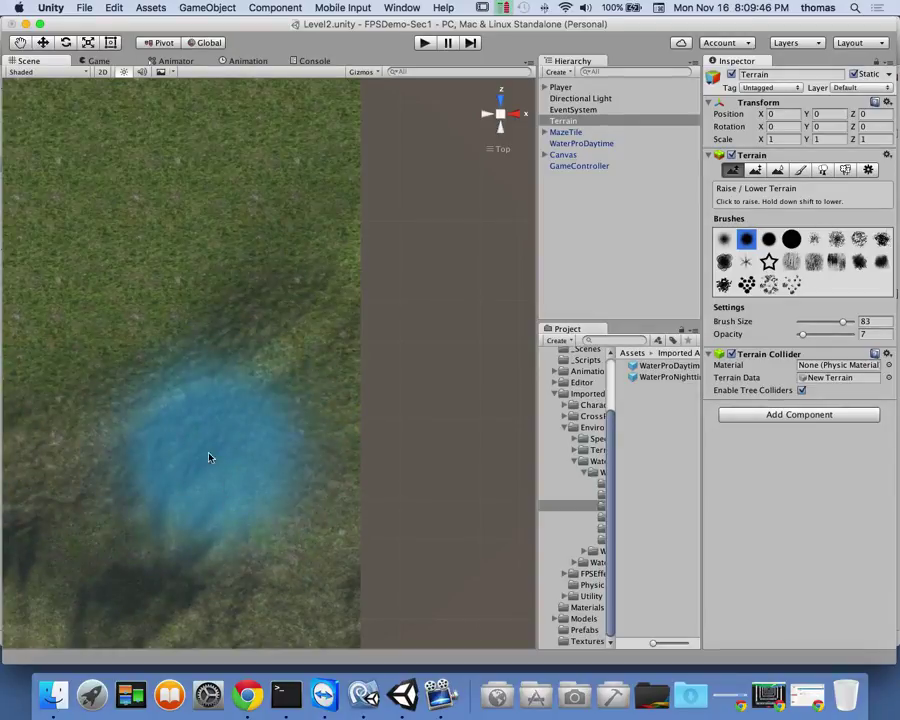
scroll(212, 464, down, 6)
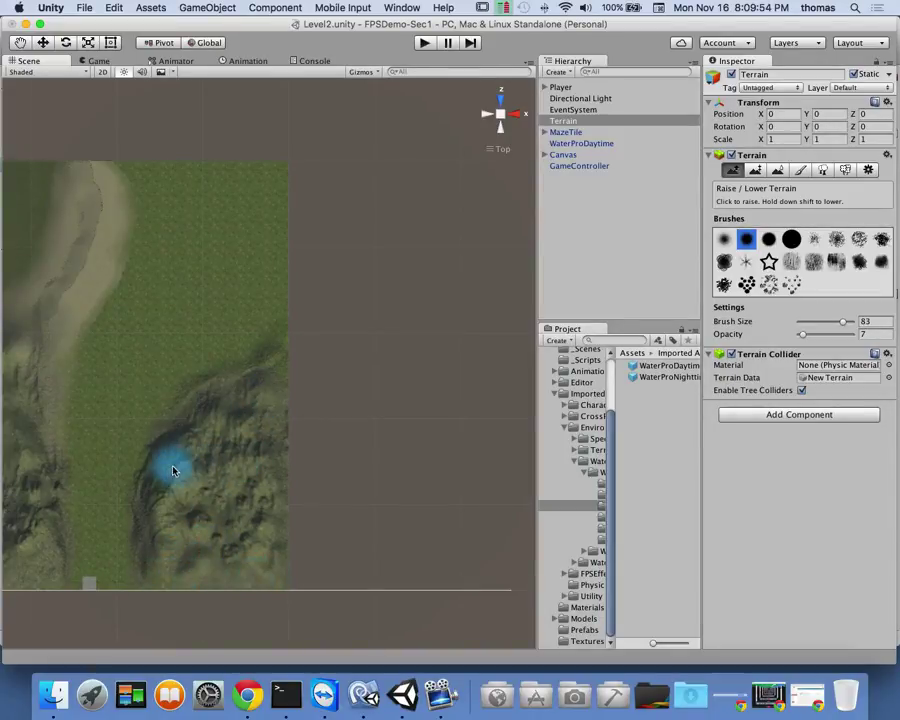
scroll(173, 470, up, 3)
scroll(173, 466, down, 5)
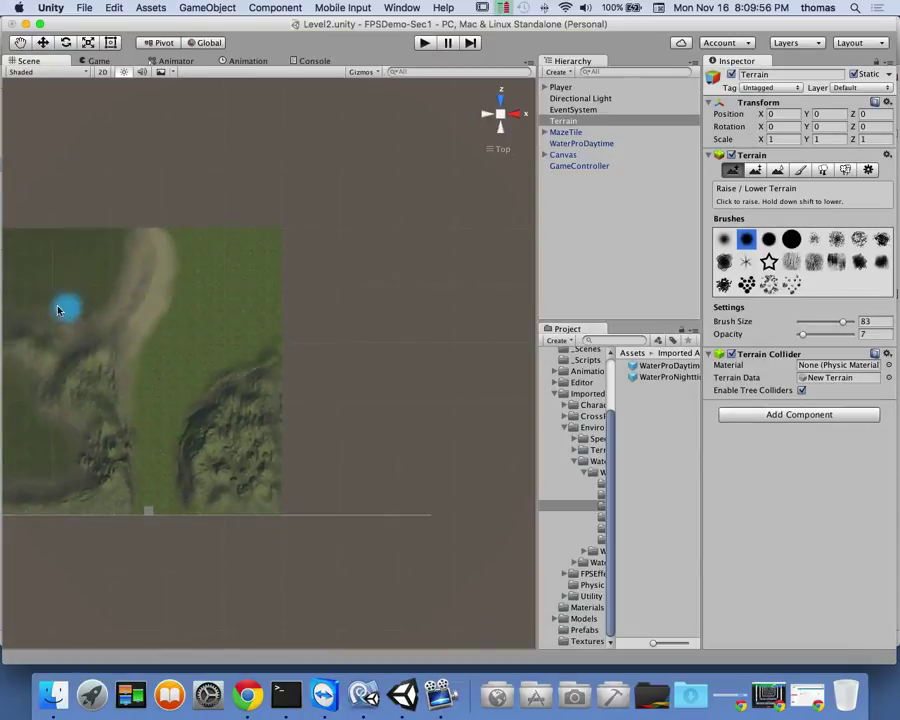
- Examine the water's fit along the terrain's north edge beside the lake, in the top view and in perspective
scroll(100, 280, up, 4)
scroll(100, 288, down, 3)
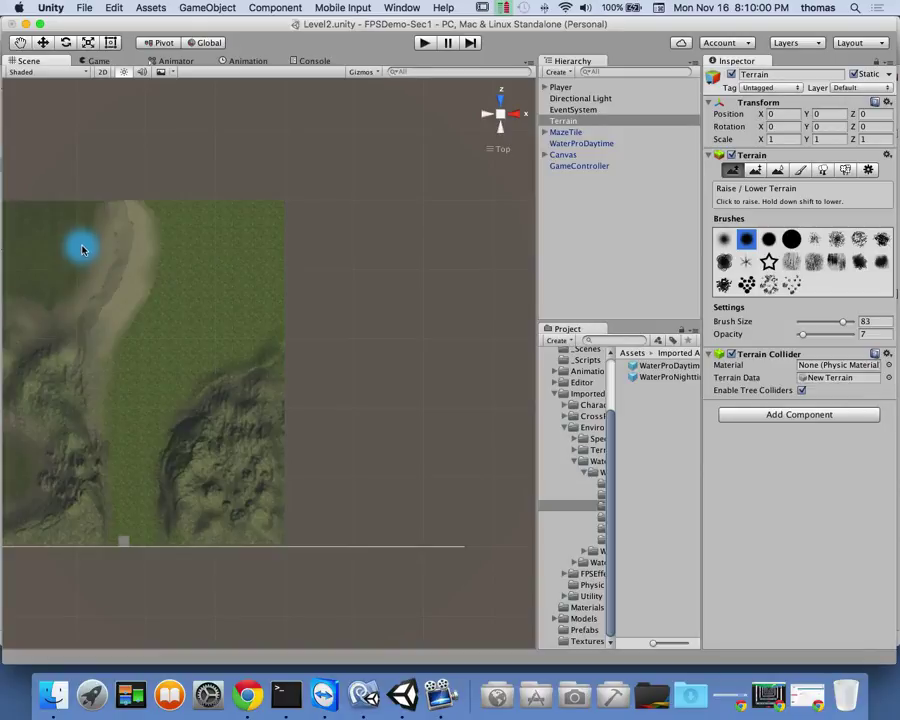
click(21, 42)
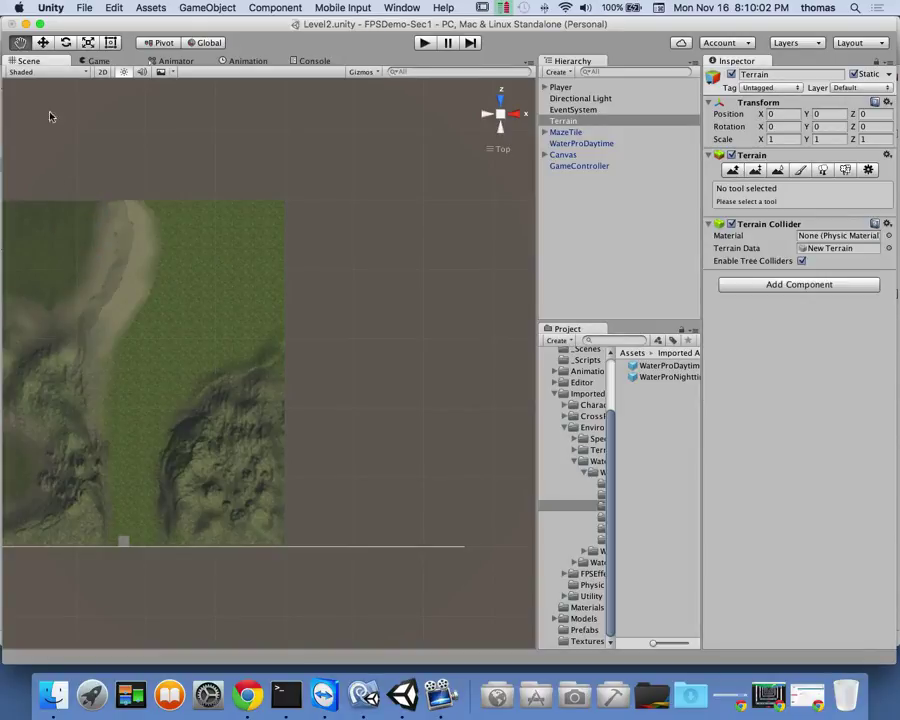
drag(115, 214, 348, 378)
scroll(345, 375, up, 5)
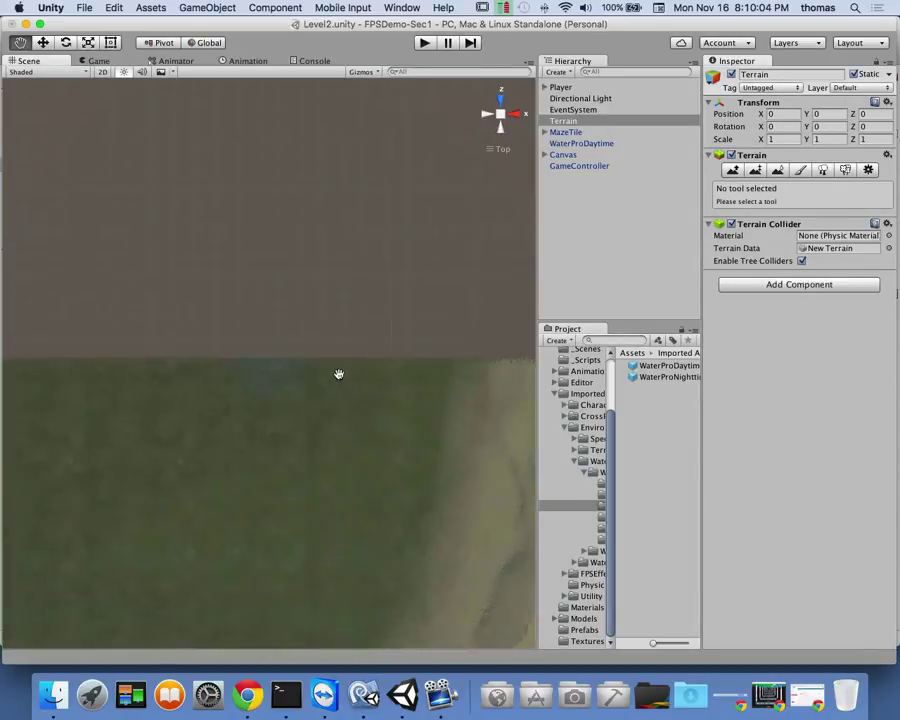
scroll(394, 406, up, 3)
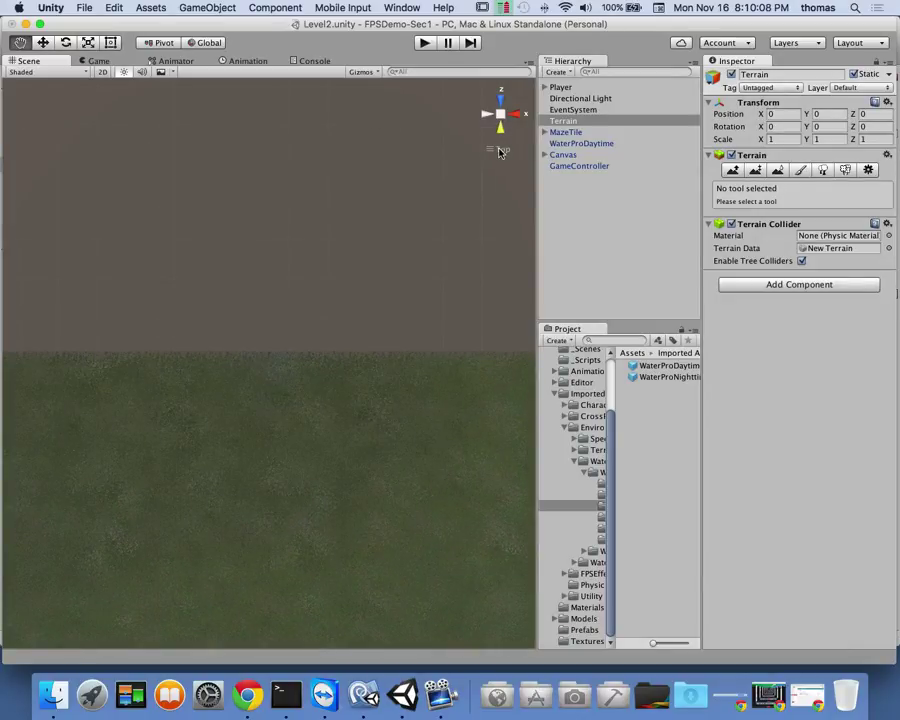
click(503, 115)
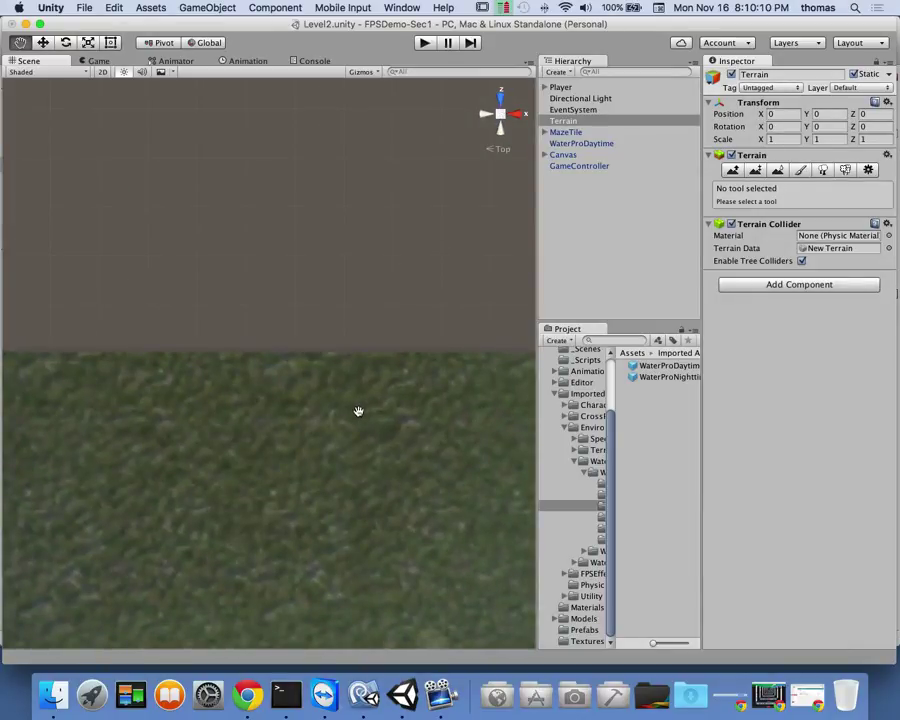
alt+right_drag(326, 505, 339, 407)
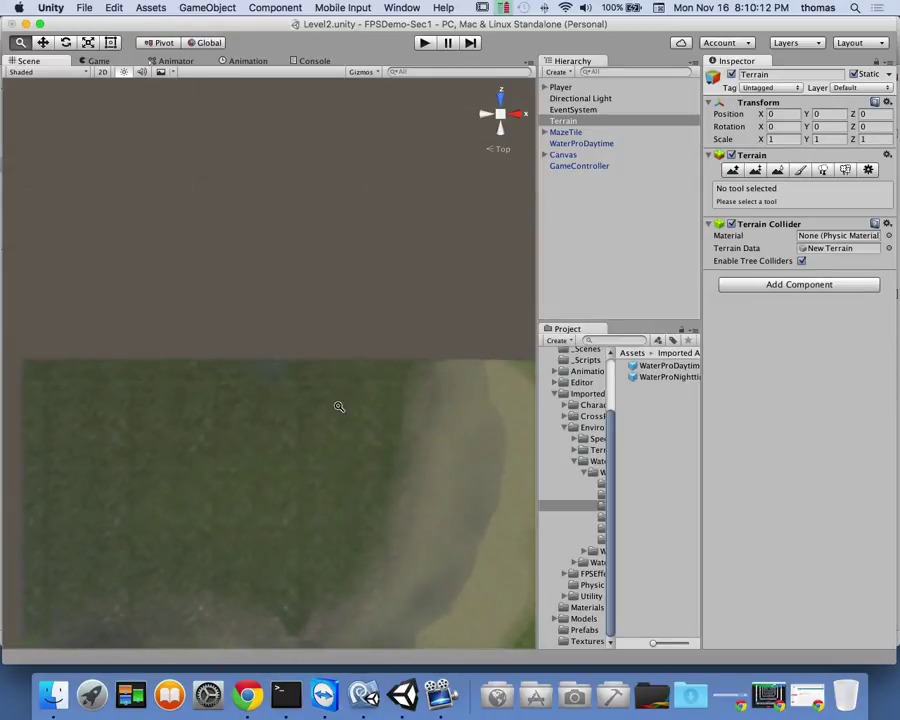
alt+drag(317, 449, 398, 409)
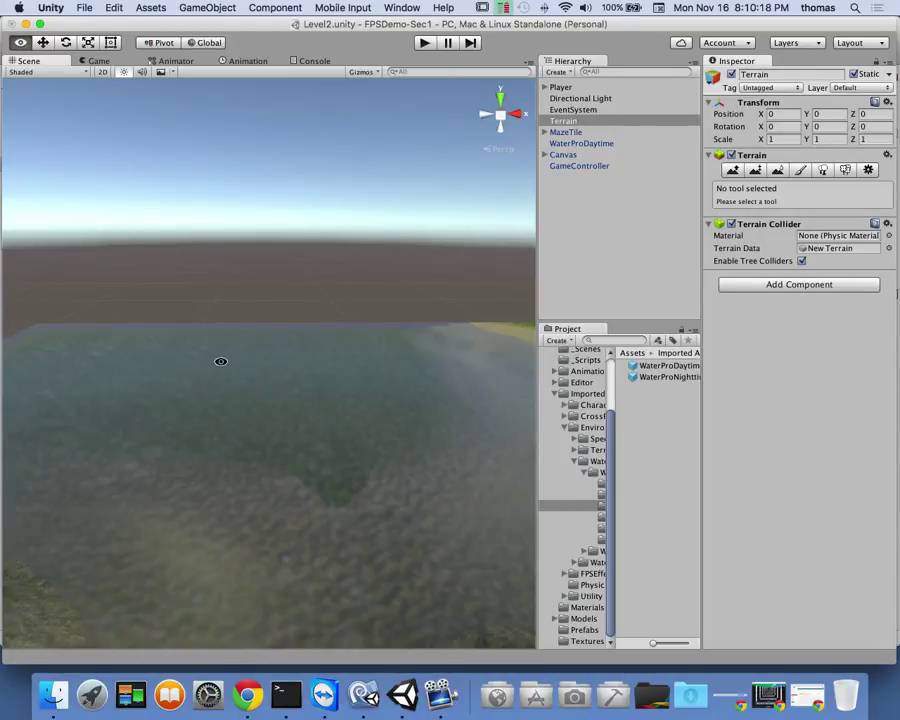
alt+drag(221, 361, 293, 195)
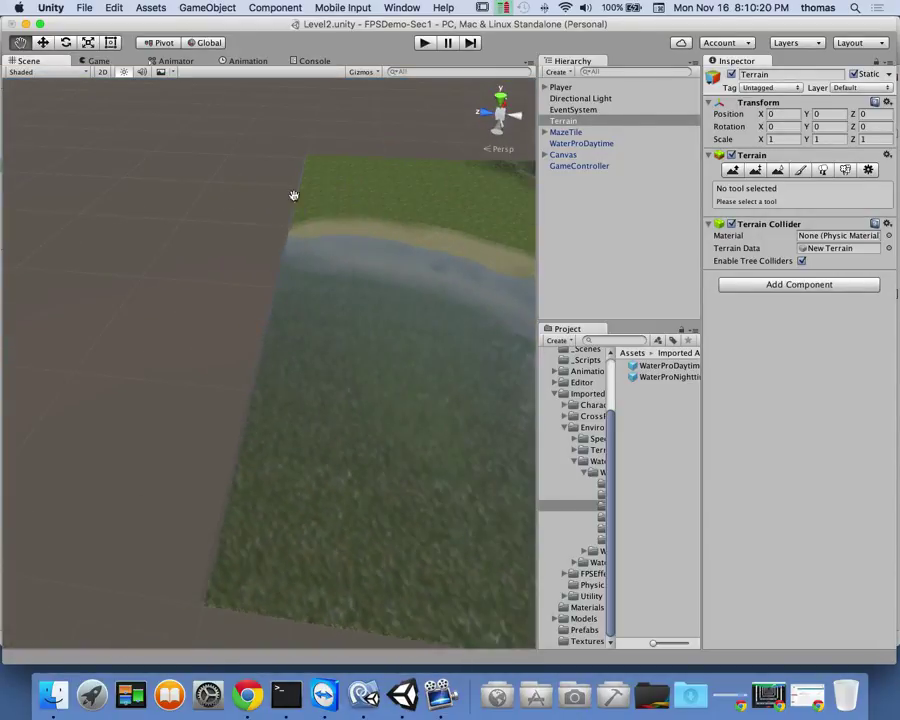
- Examine the lake's sandy shoreline up close, where the water plane meets the terrain
mouse_move(470, 237)
mouse_down()
mouse_move(119, 310)
mouse_move(187, 338)
mouse_move(207, 372)
mouse_move(128, 296)
mouse_move(528, 396)
mouse_up()
scroll(153, 318, up, 4)
scroll(160, 327, up, 1)
drag(298, 316, 392, 414)
scroll(391, 413, up, 5)
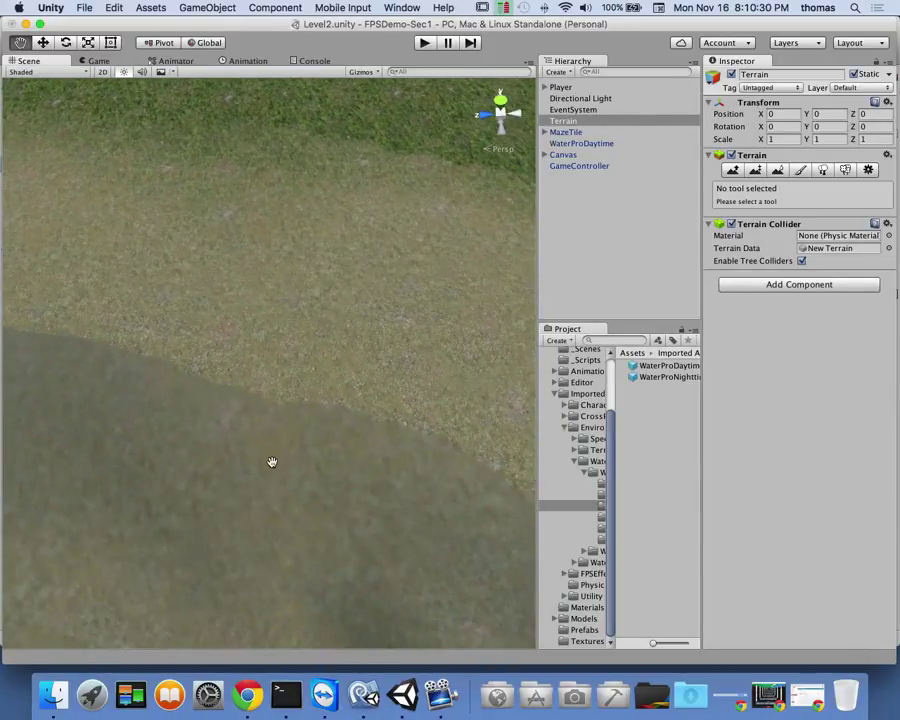
scroll(271, 462, up, 5)
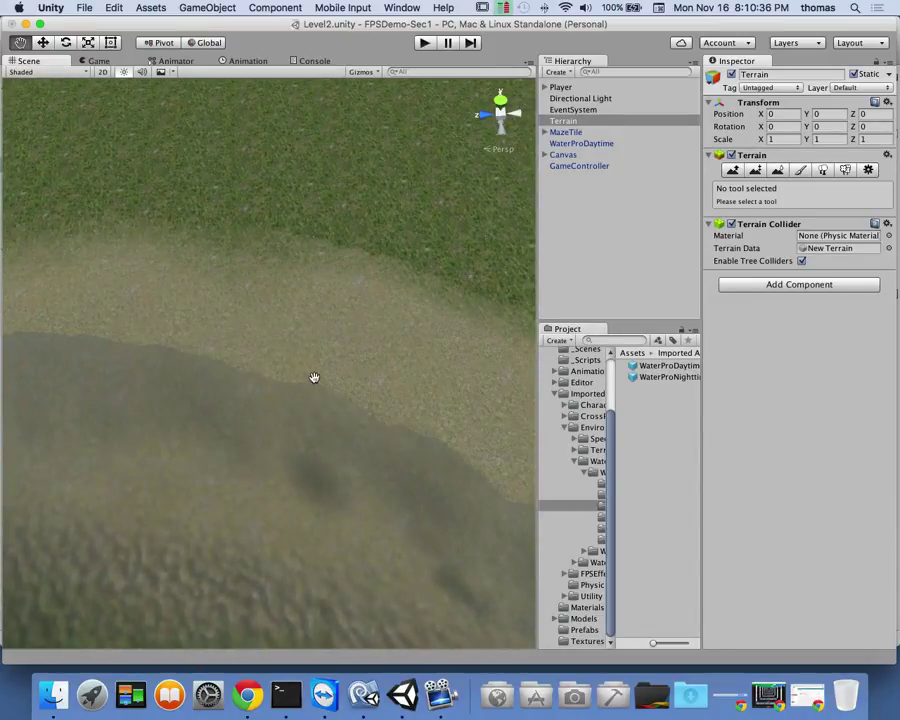
scroll(269, 474, up, 4)
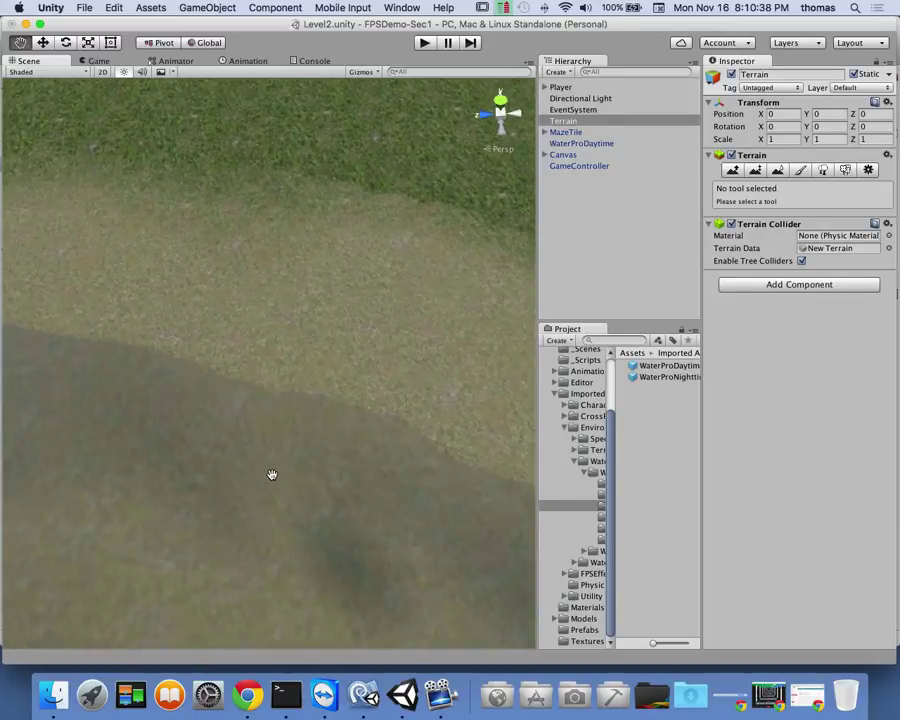
scroll(239, 440, down, 5)
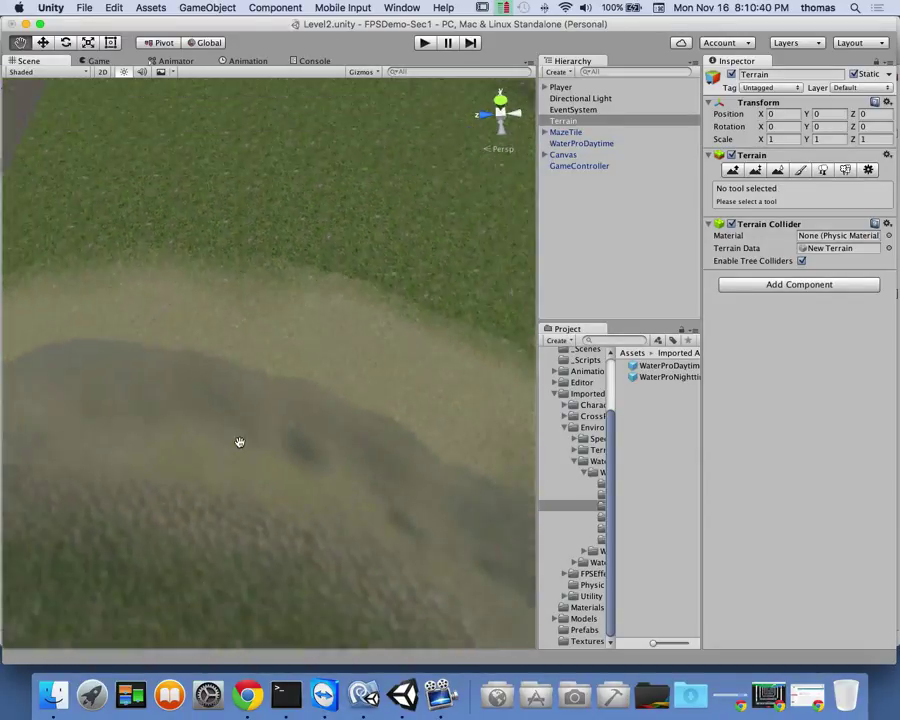
scroll(239, 440, up, 4)
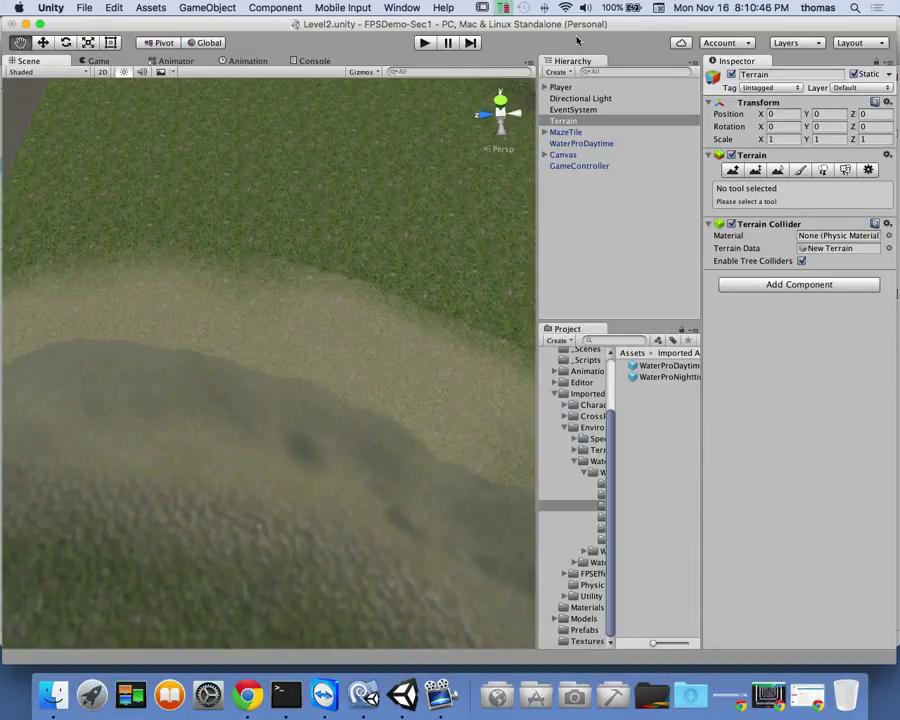
- Playtest Level2 by walking past the mountain and along the lake shore to check the water in game, then stop the game
click(424, 43)
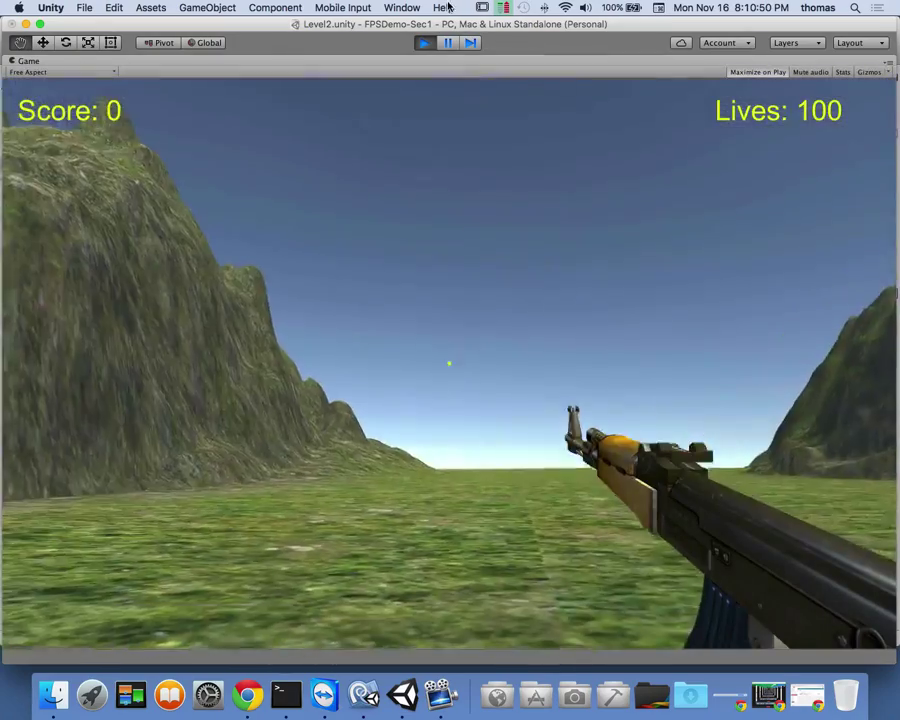
key(w)
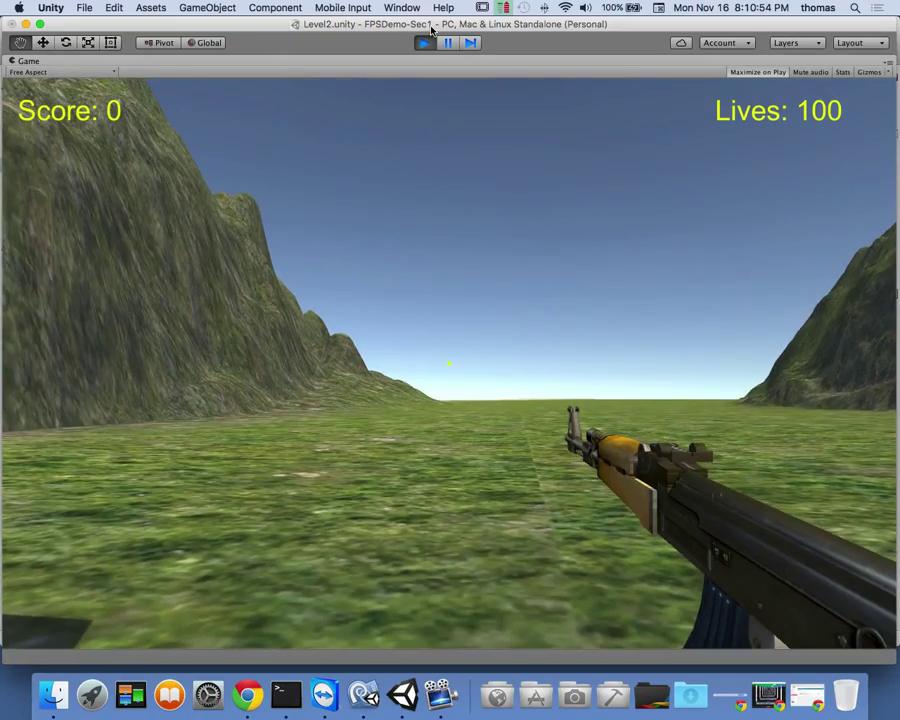
key(w)
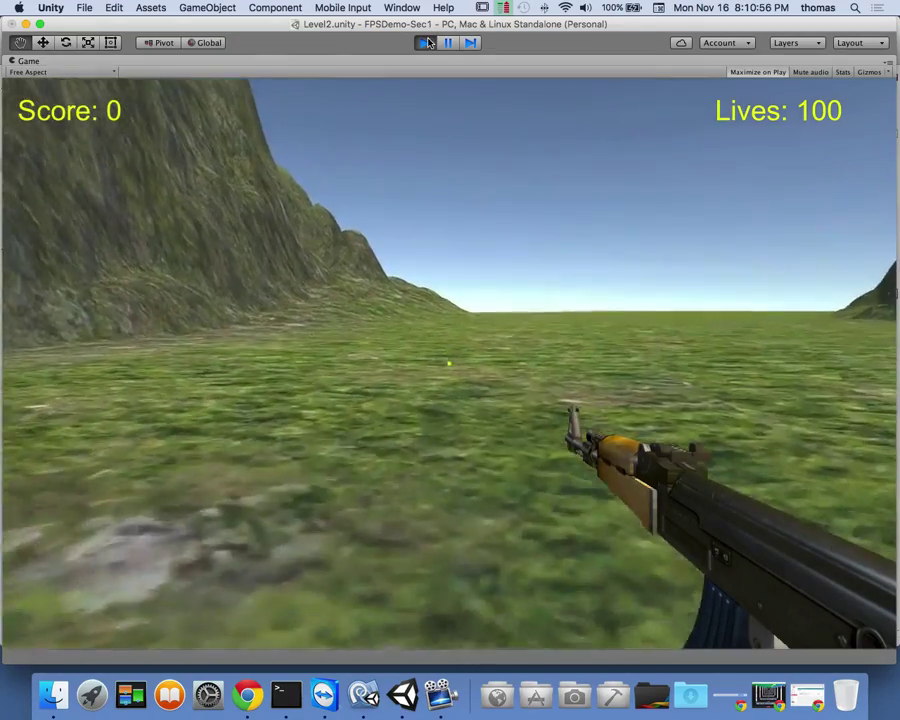
key(w)
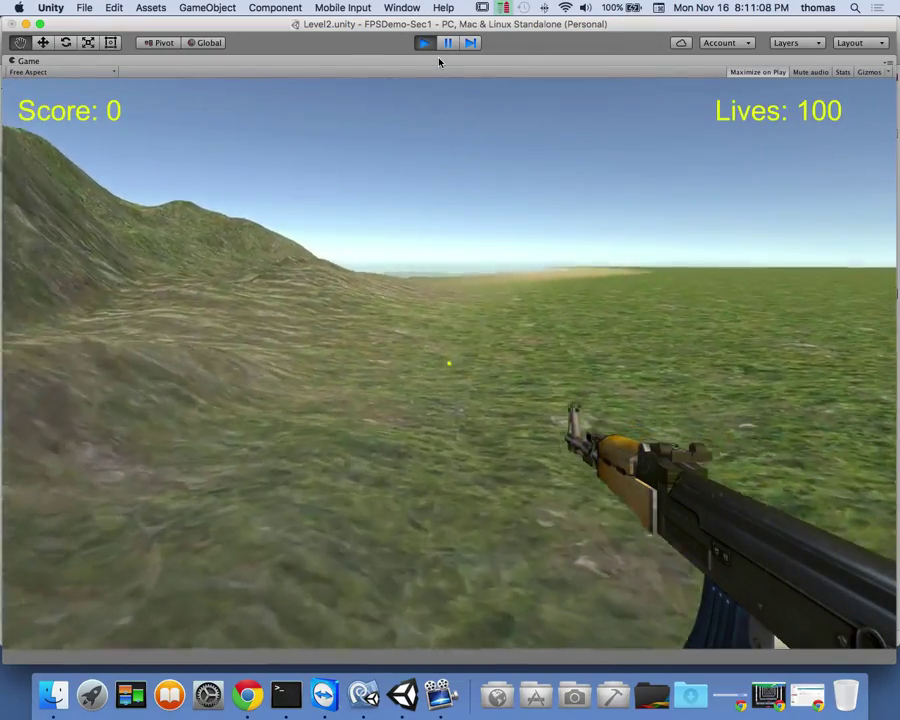
key(w)
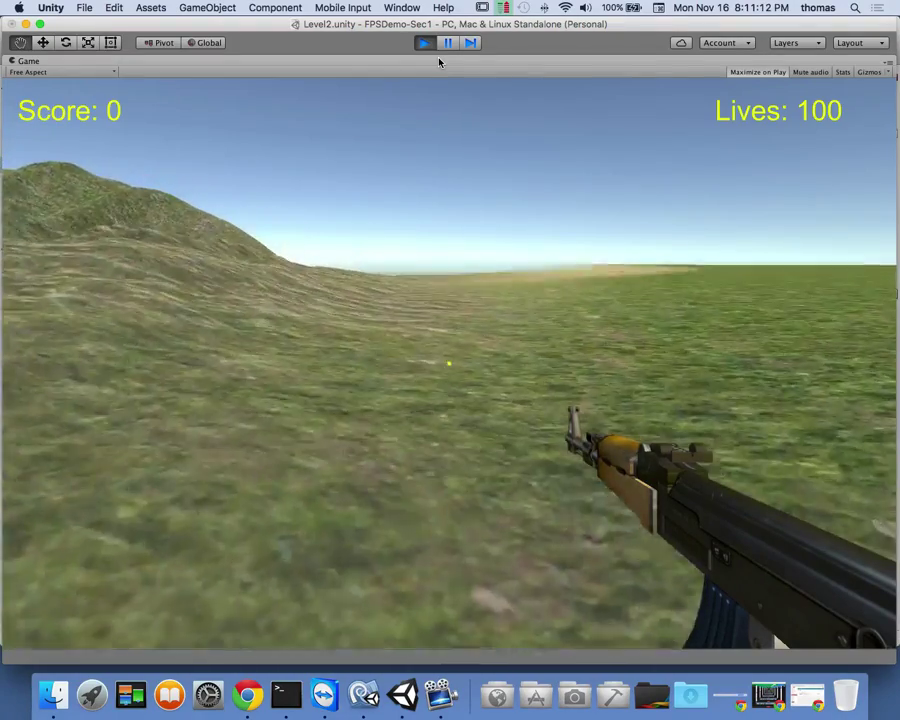
key(w)
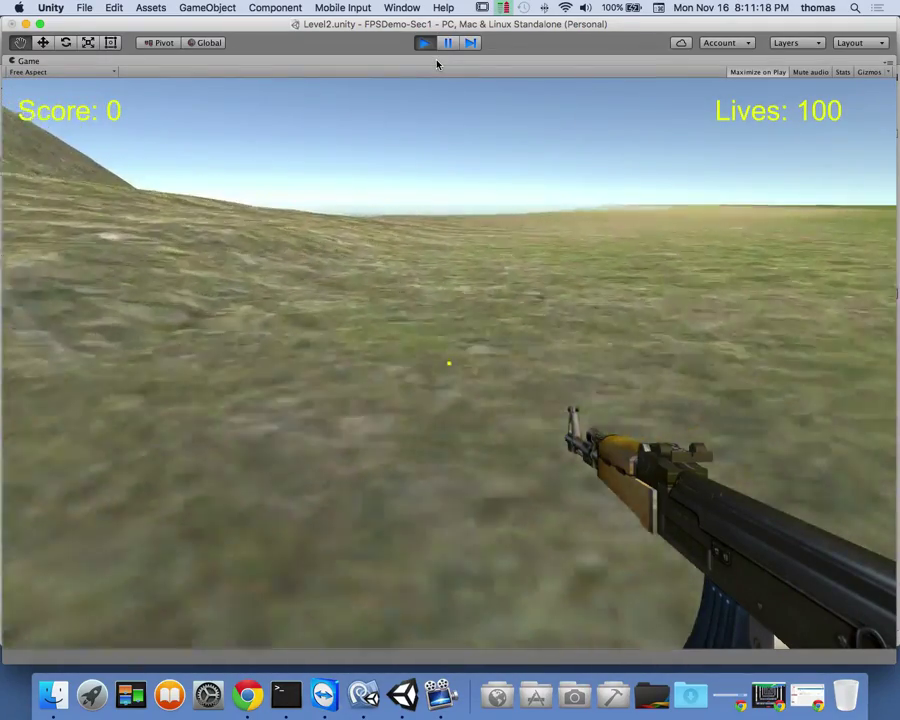
key(w)
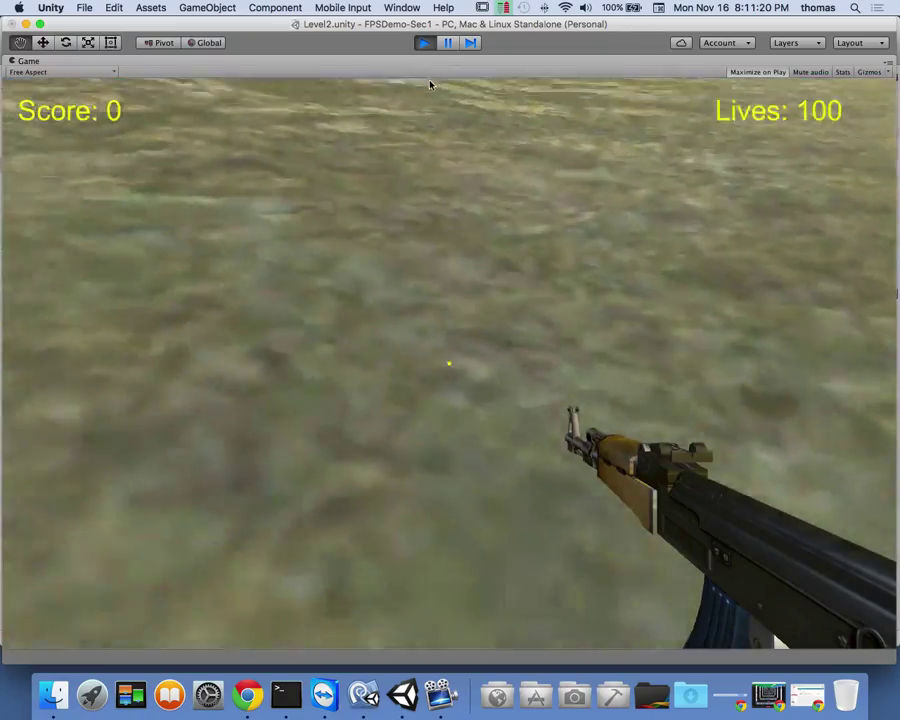
key(w)
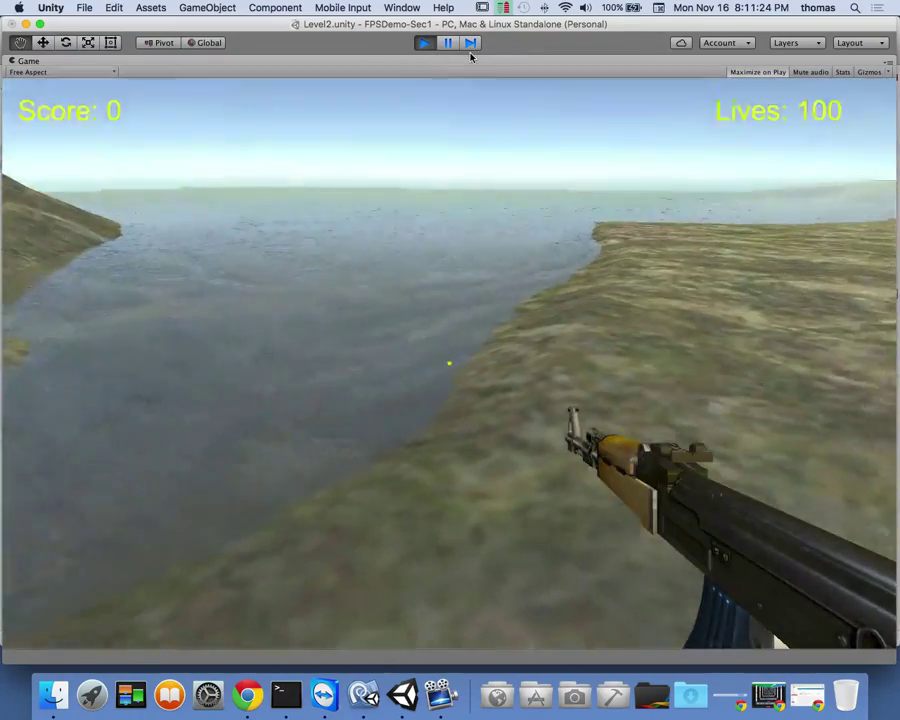
key(w)
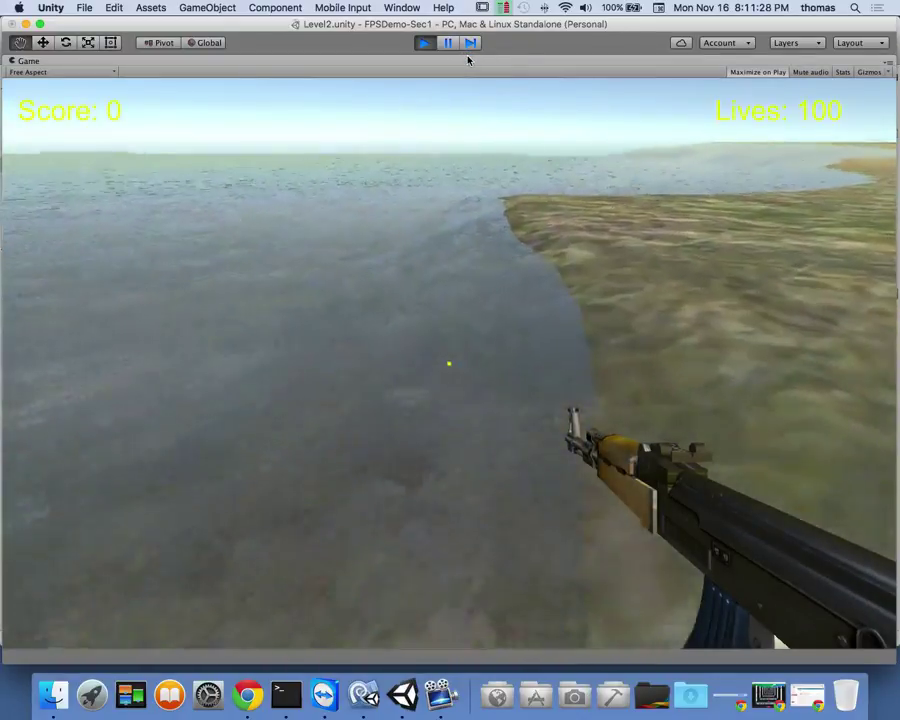
key(w)
key(w)
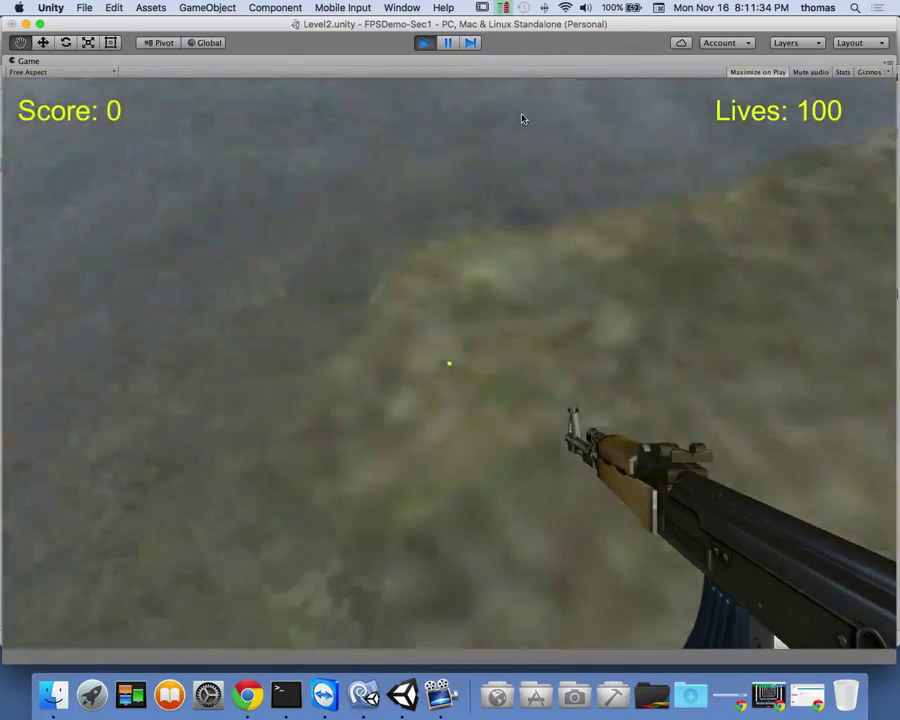
key(w)
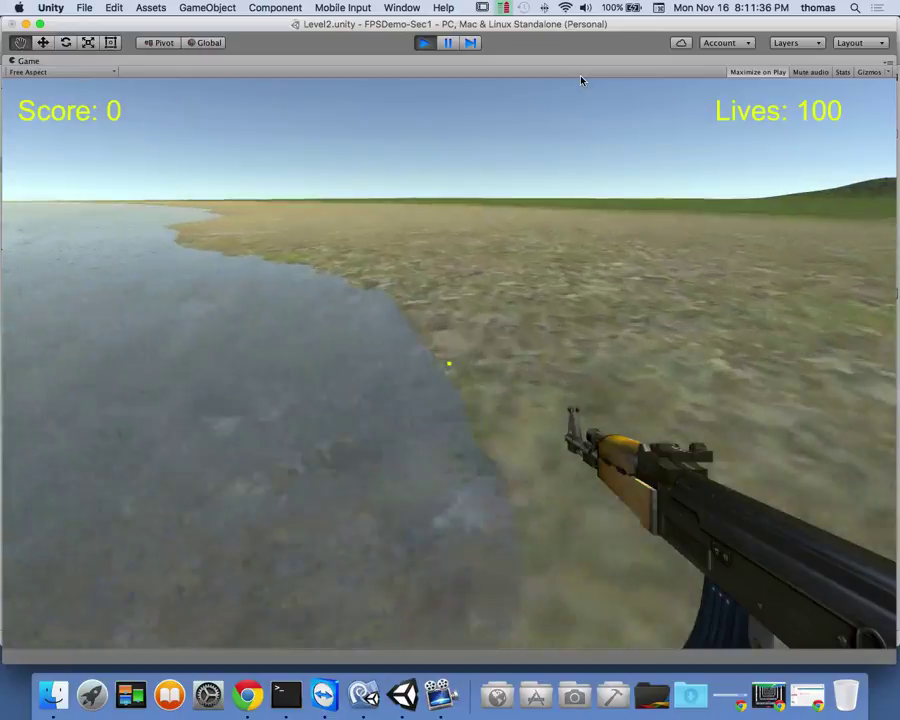
key(w)
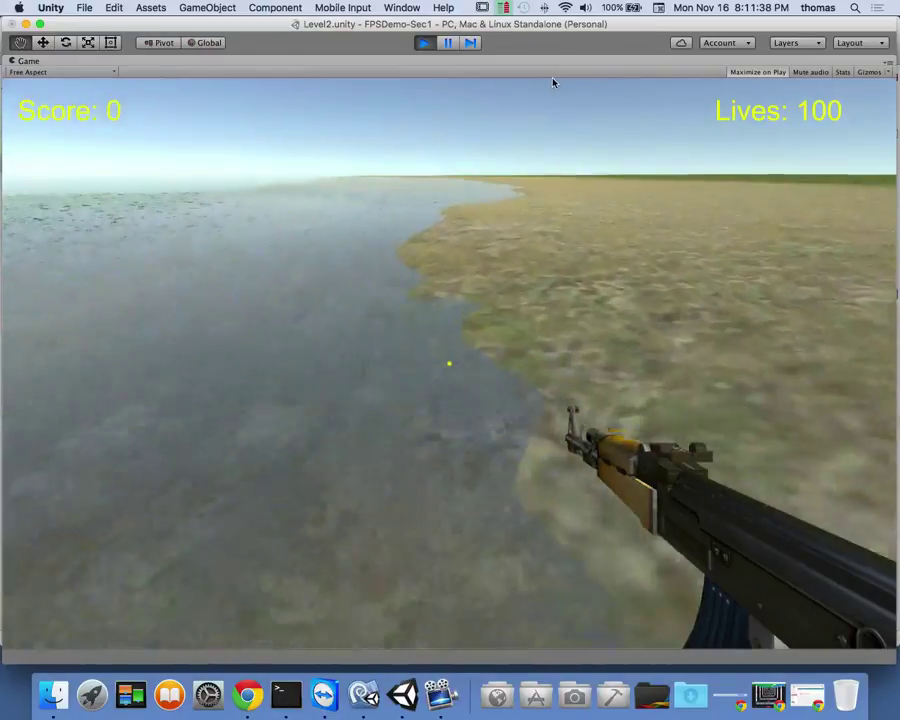
key(w)
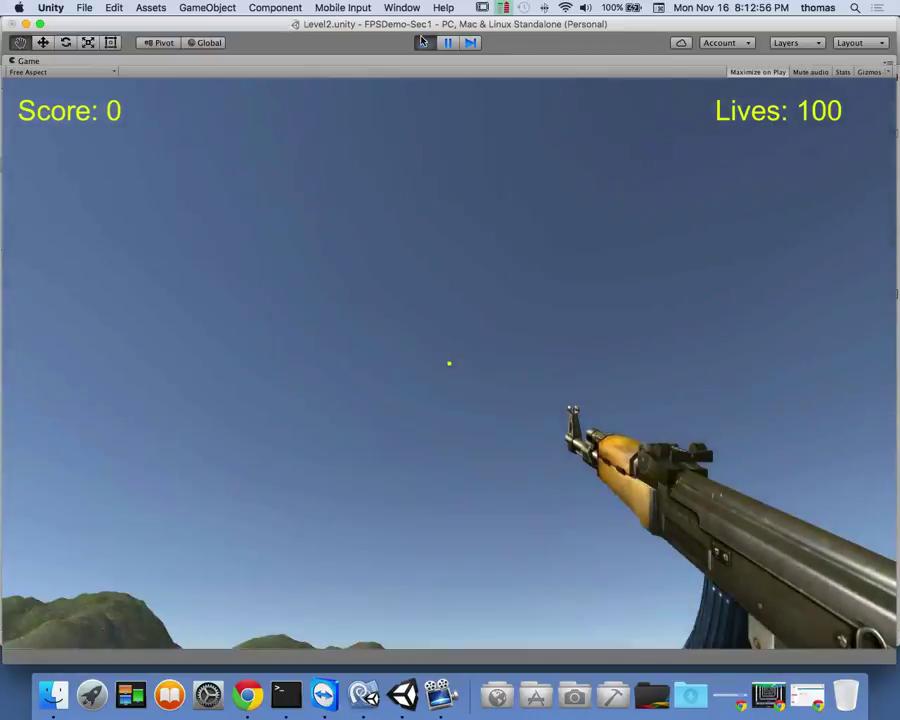
click(424, 43)
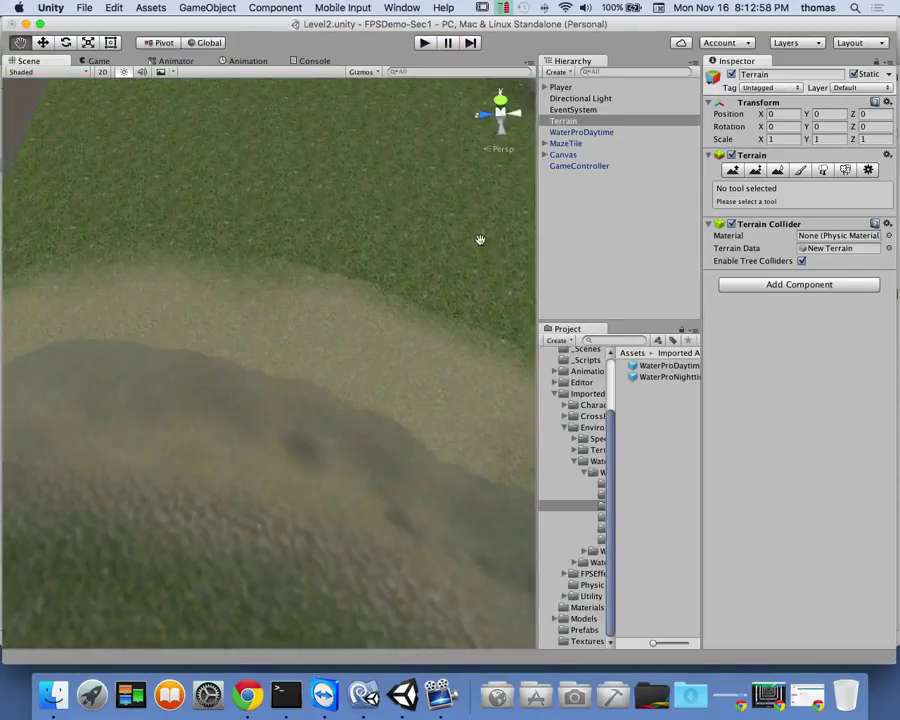
- Inspect the whole terrain in perspective, from an overview down to ground level in the grassy valley behind the maze walls
scroll(378, 267, down, 10)
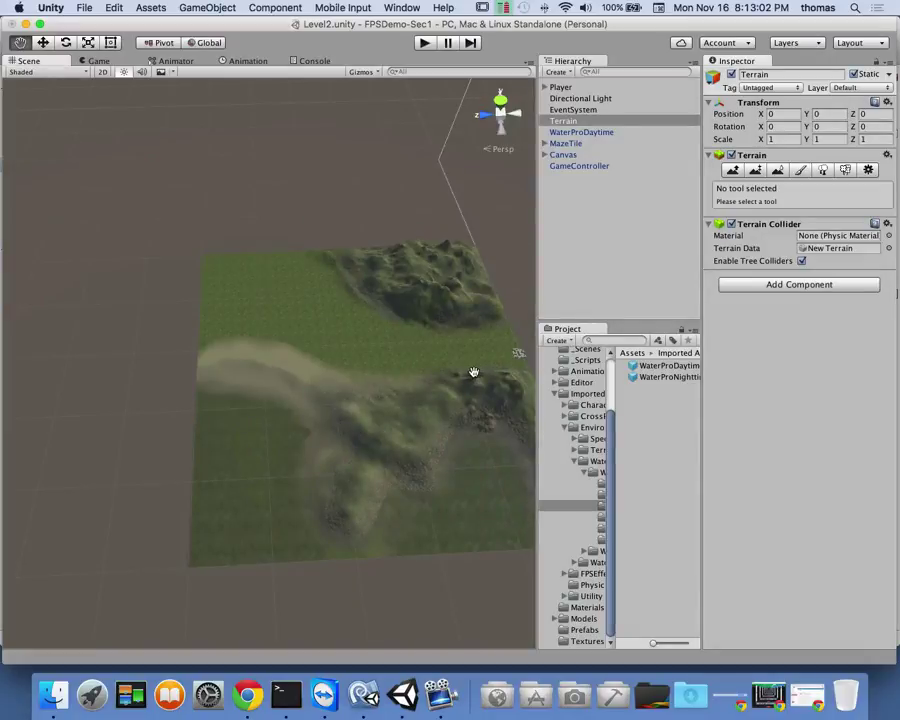
drag(475, 373, 273, 384)
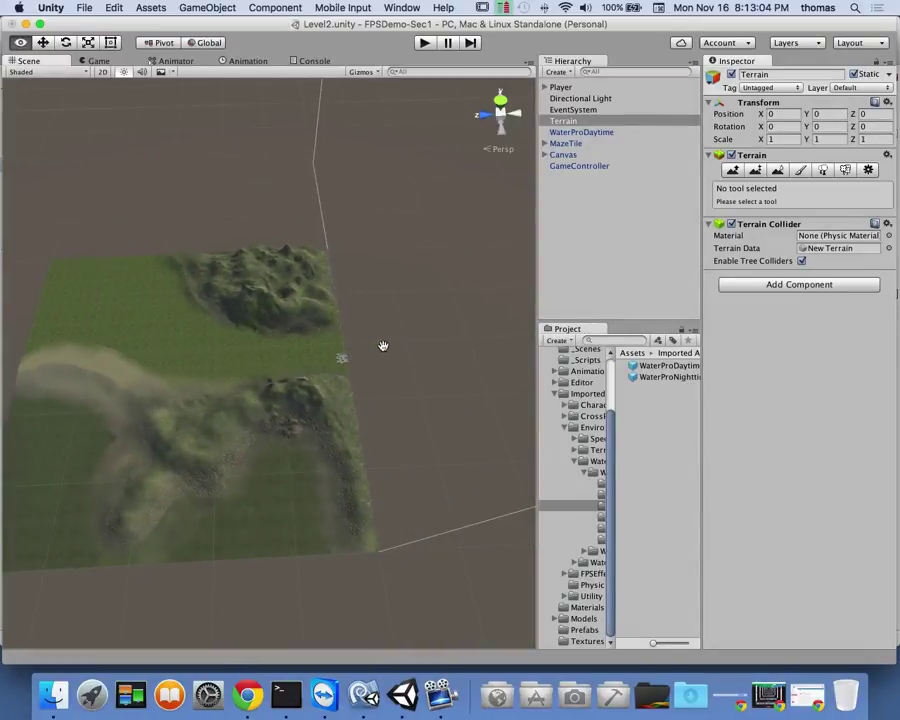
alt+drag(384, 346, 311, 354)
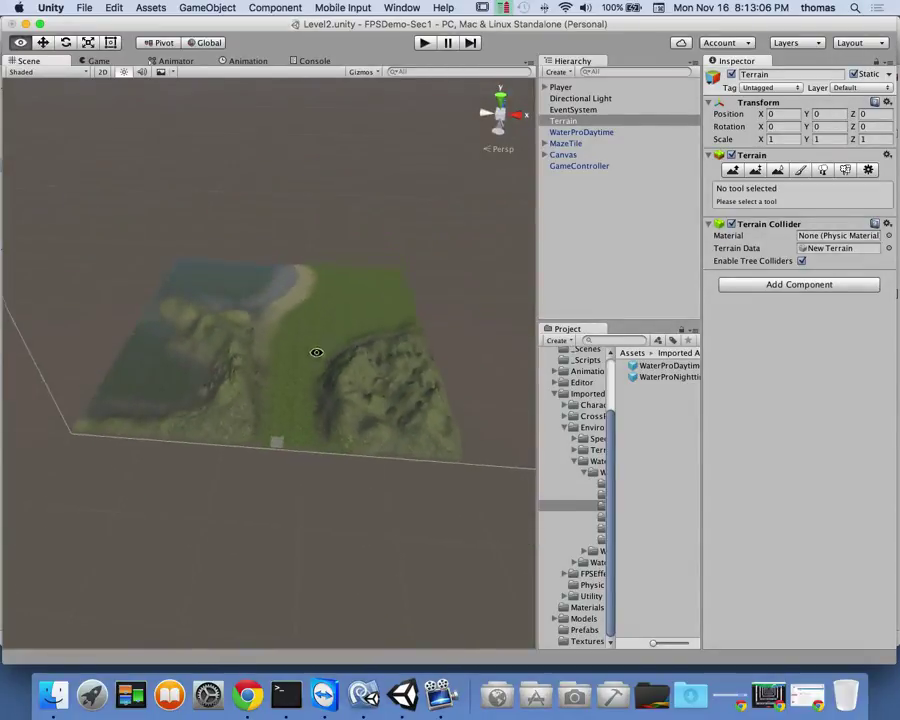
scroll(298, 488, up, 3)
alt+drag(327, 577, 332, 525)
scroll(332, 525, up, 3)
alt+drag(367, 597, 331, 523)
alt+scroll(331, 523, up, 3)
alt+scroll(331, 523, up, 3)
drag(209, 408, 266, 459)
scroll(351, 544, down, 3)
scroll(360, 528, up, 3)
alt+drag(384, 565, 270, 557)
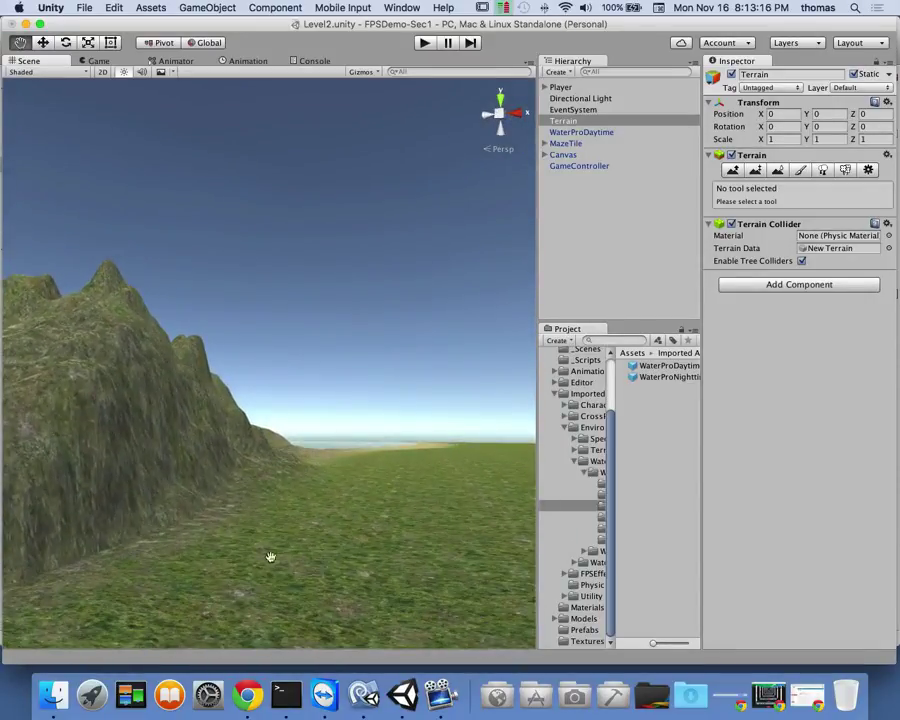
scroll(226, 577, down, 2)
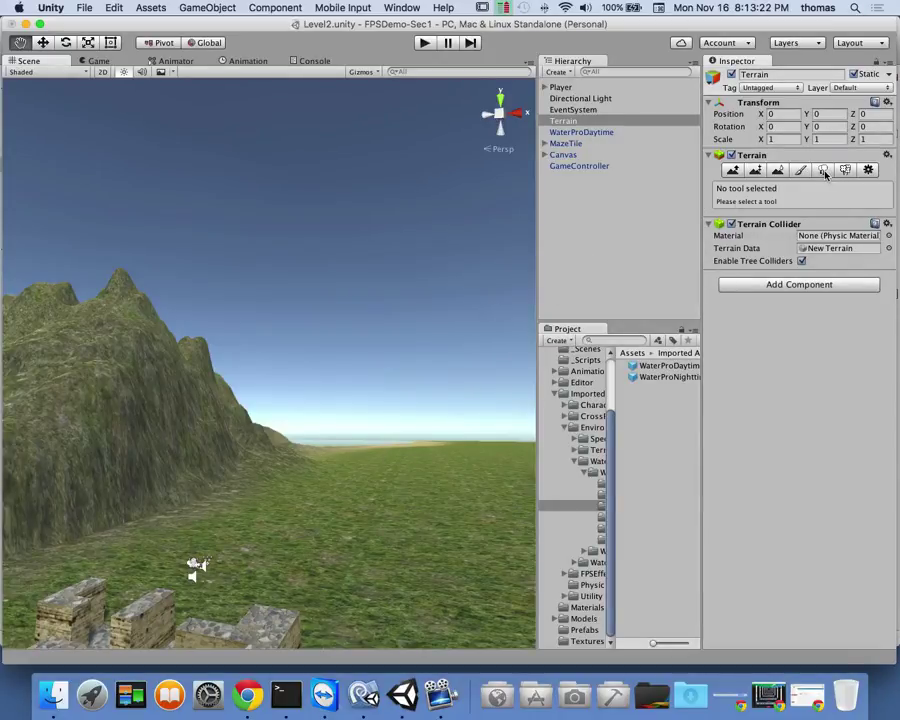
- Review the Terrain's Raise/Lower, Paint Height, Smooth Height and Paint Texture tools
click(733, 170)
click(755, 170)
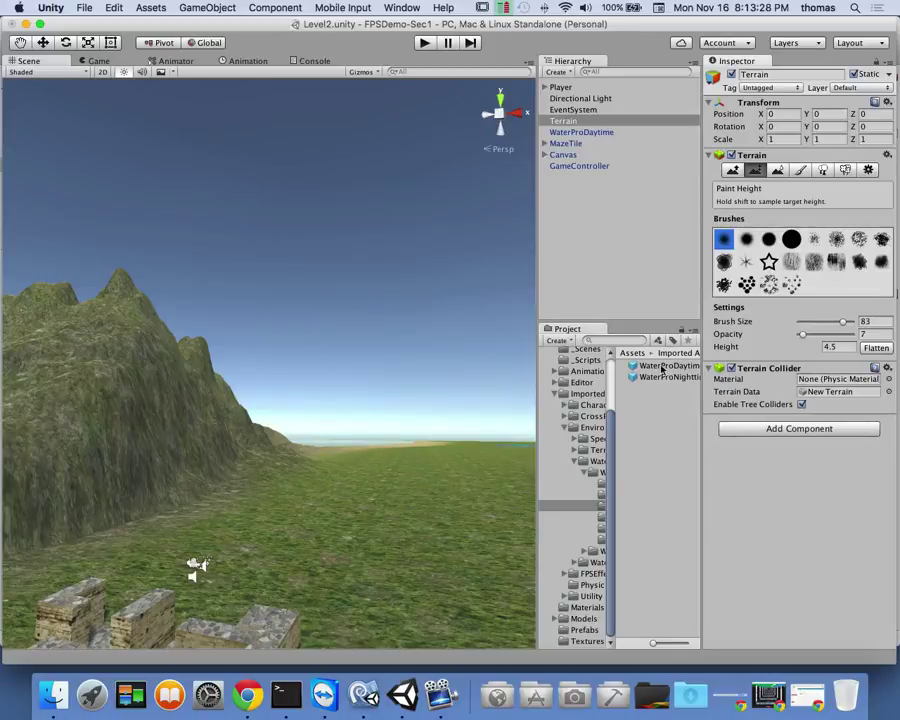
click(778, 171)
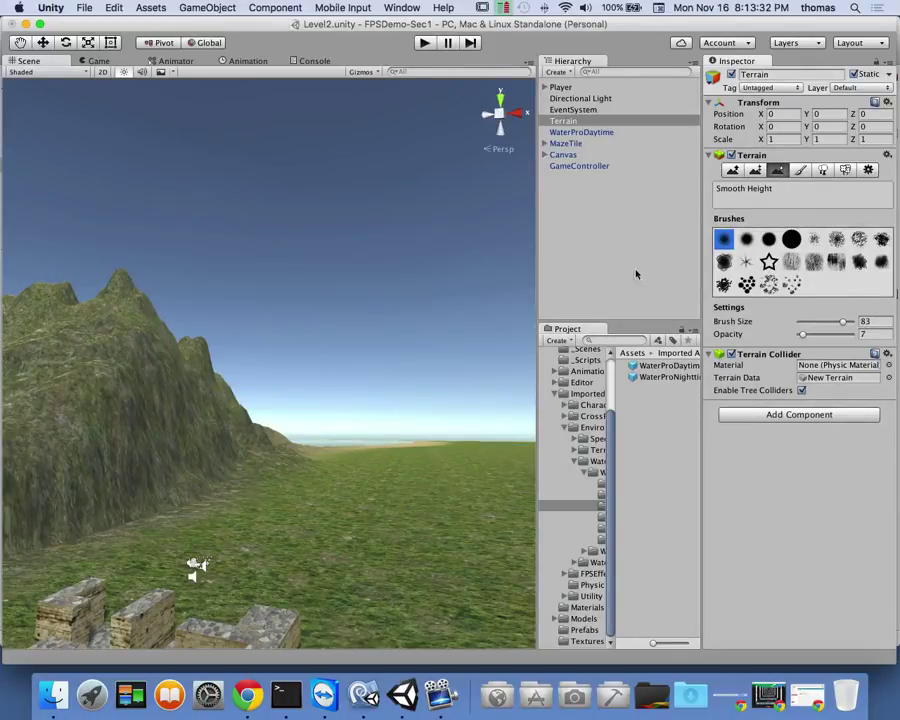
click(800, 170)
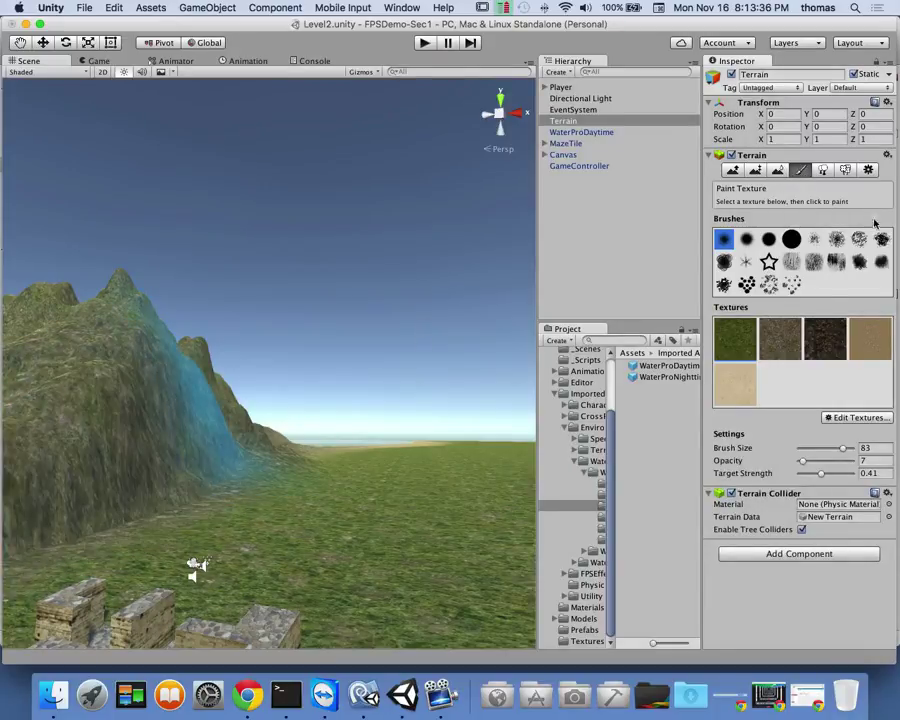
- Add Broadleaf_Desktop as a tree prefab to the Terrain's Place Trees tool
click(823, 171)
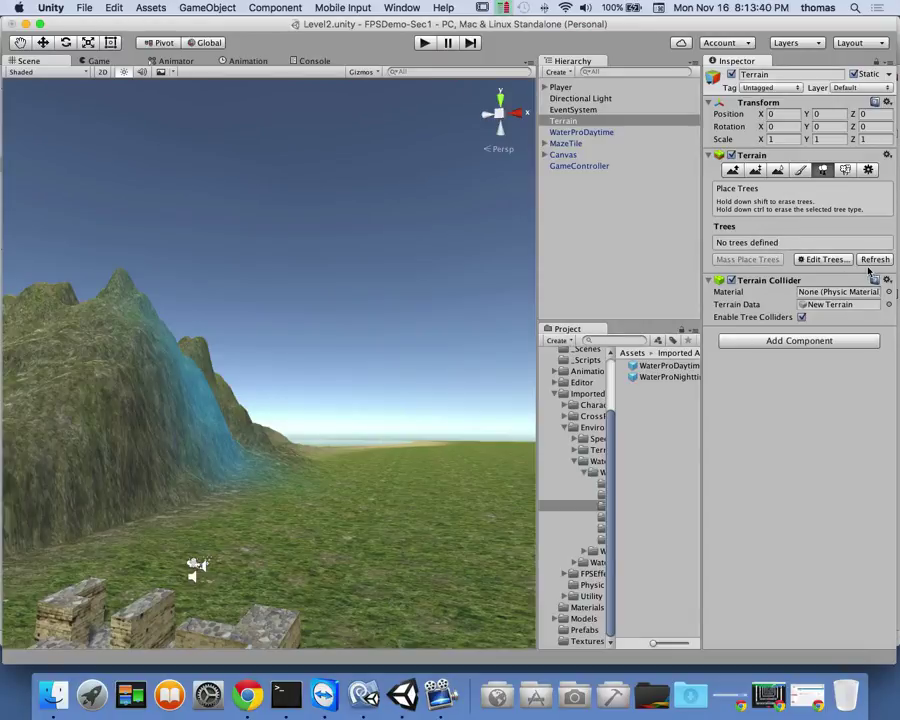
click(826, 260)
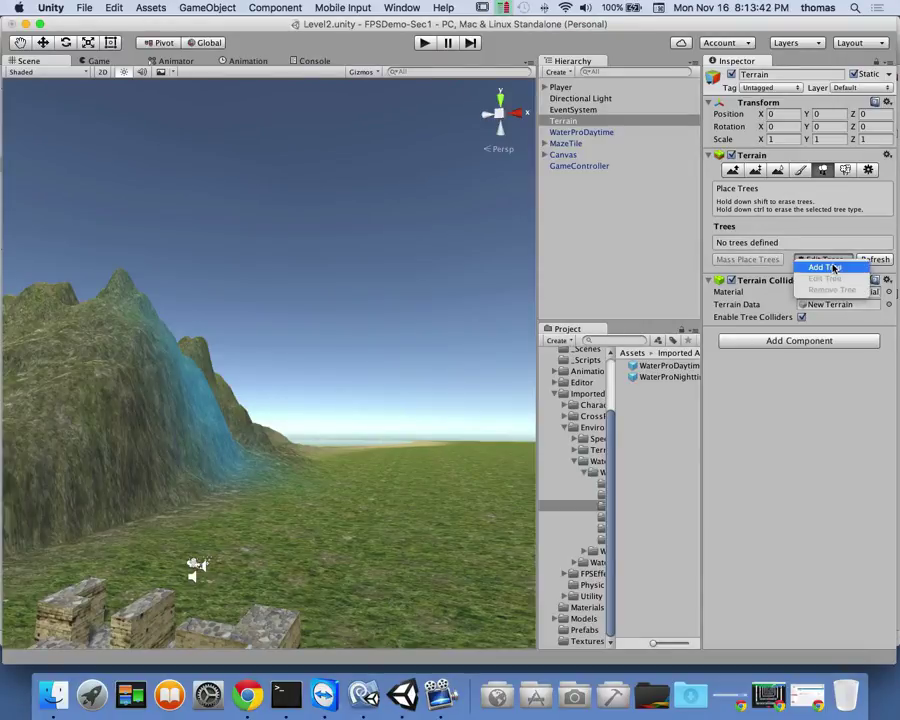
click(833, 268)
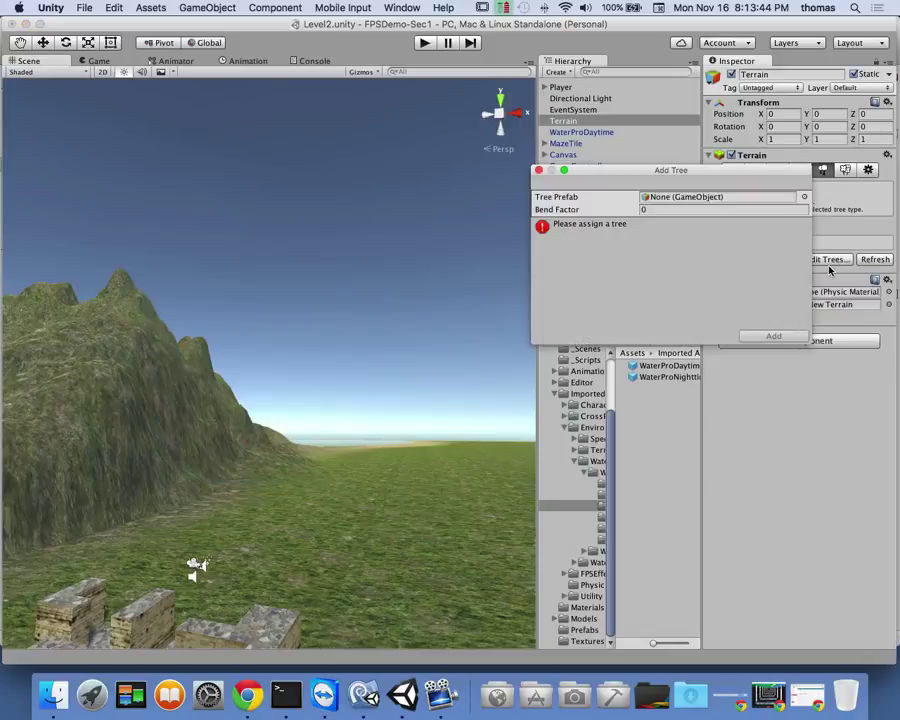
click(804, 197)
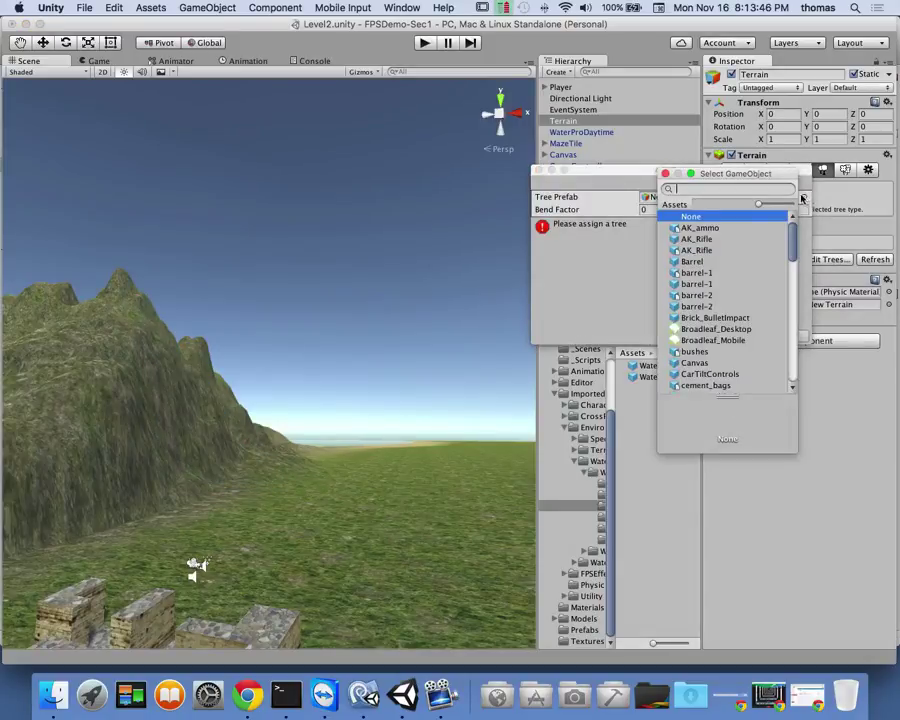
click(711, 330)
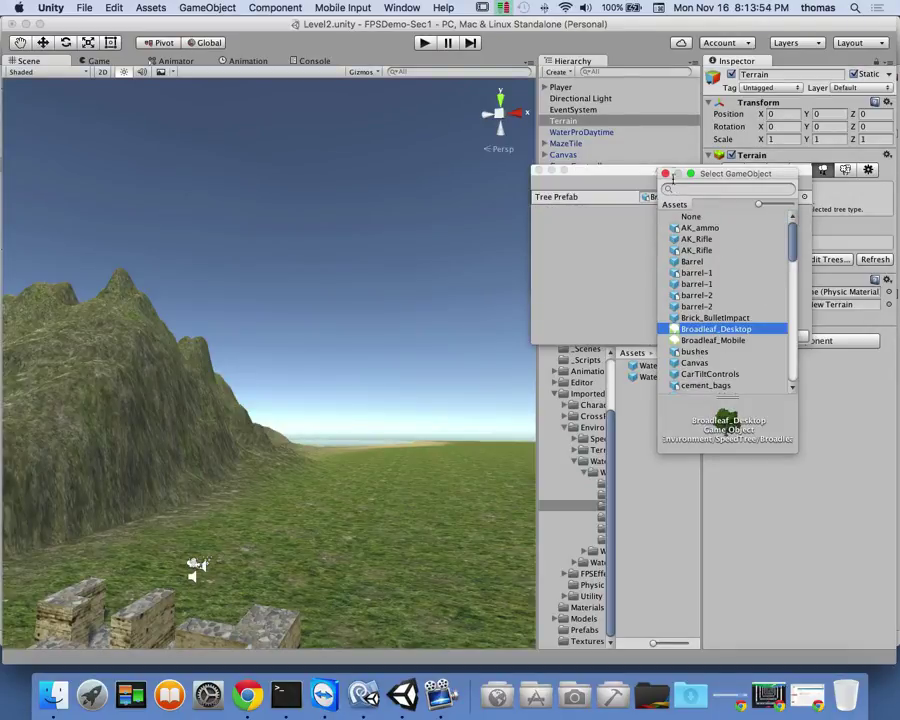
click(665, 174)
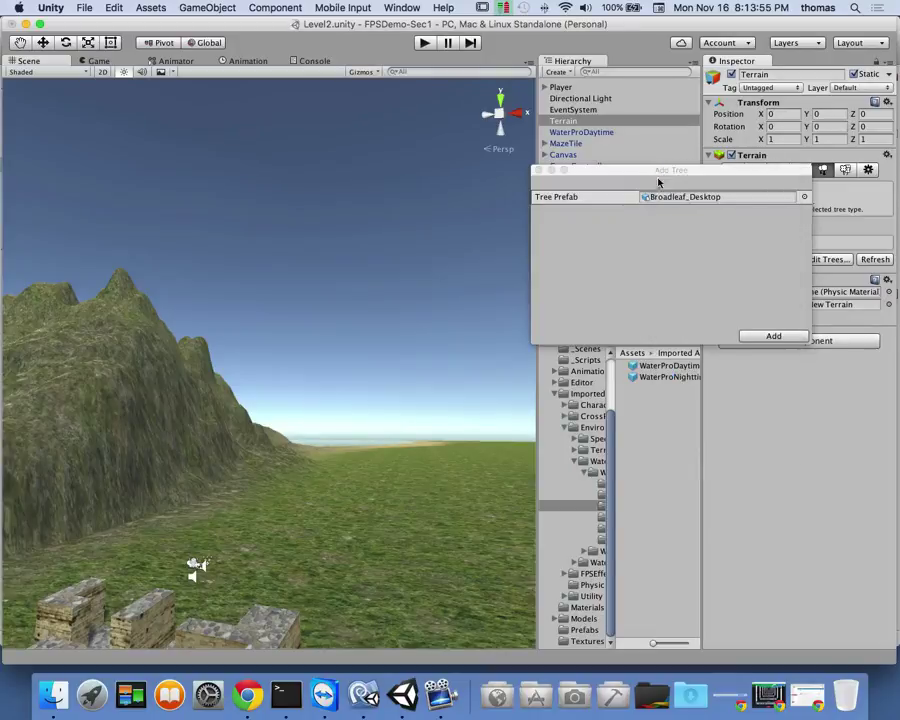
click(776, 337)
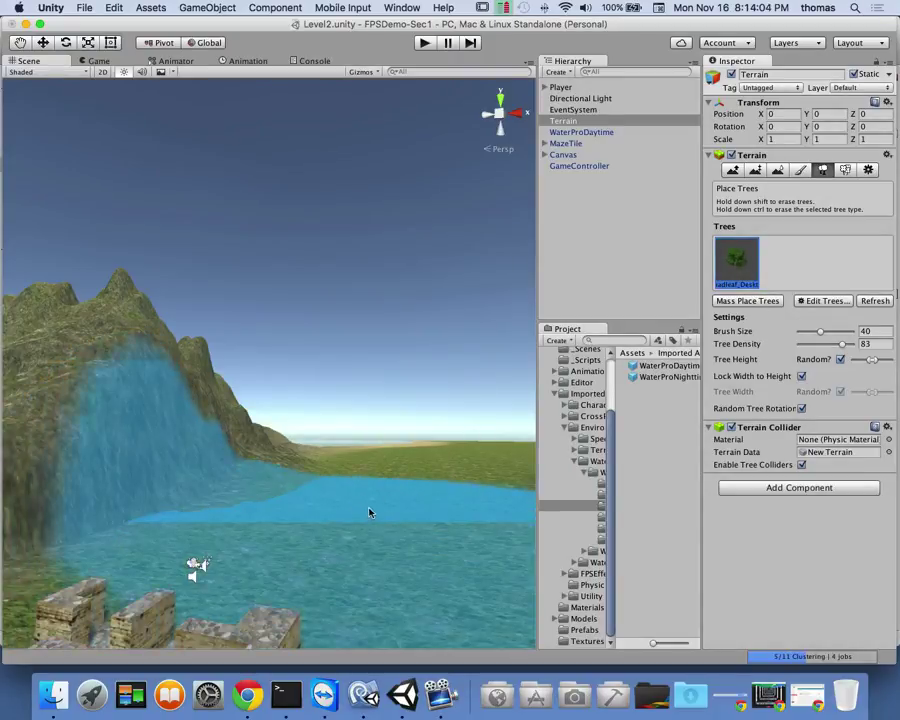
- Set the tree brush size to 12 and widen the random Tree Height range in both directions
click(821, 334)
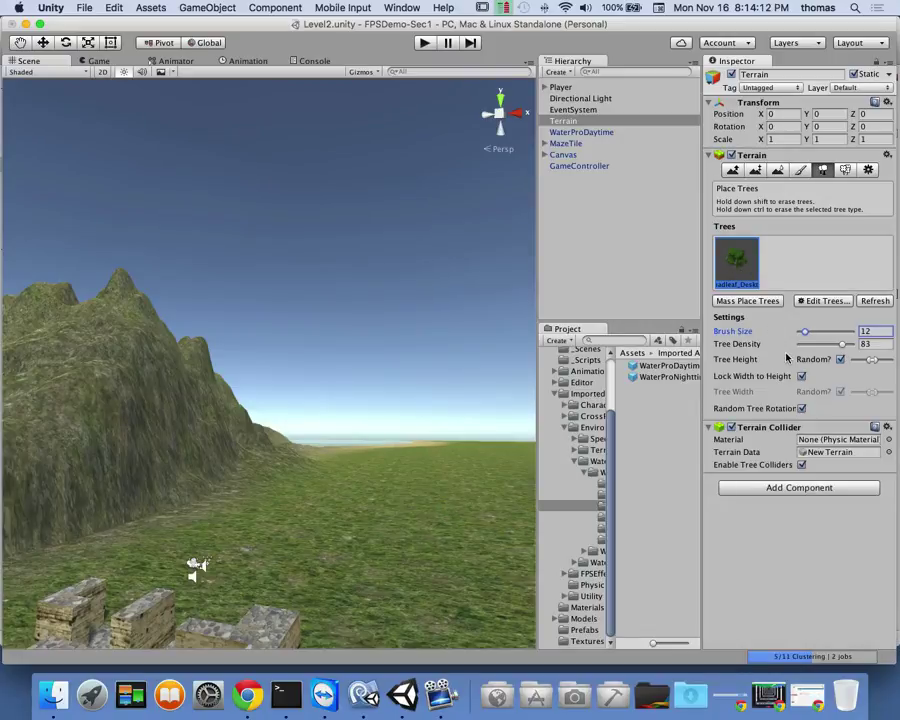
drag(701, 327, 594, 322)
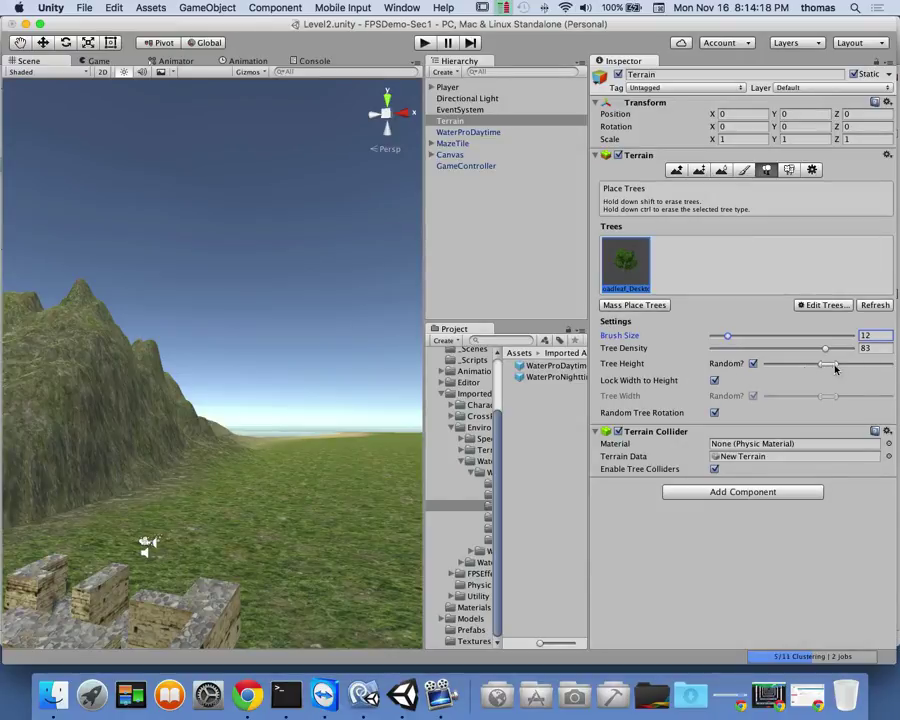
drag(820, 368, 802, 369)
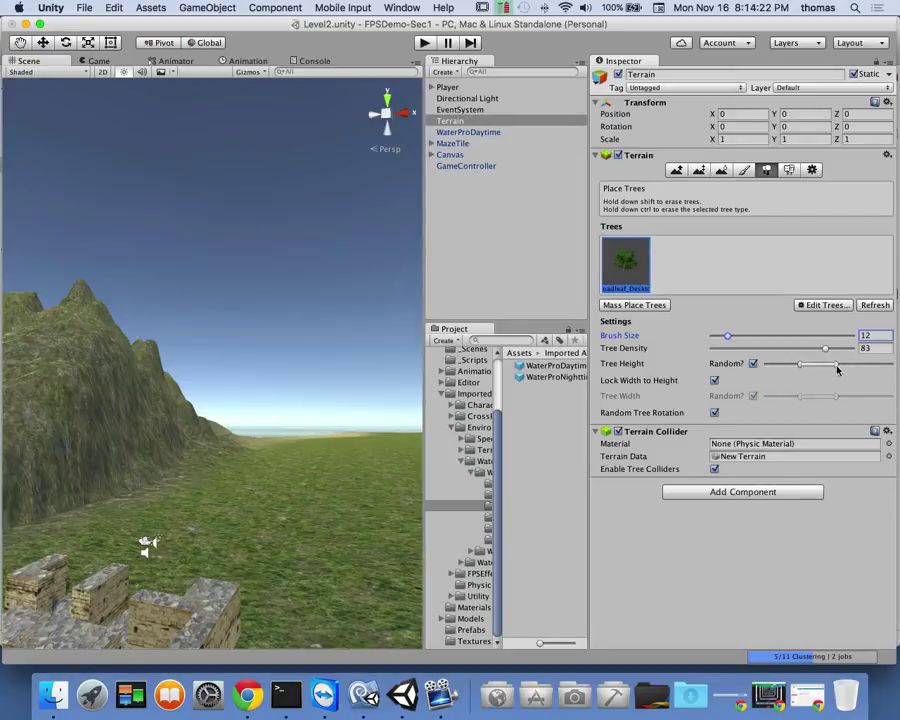
drag(839, 366, 843, 367)
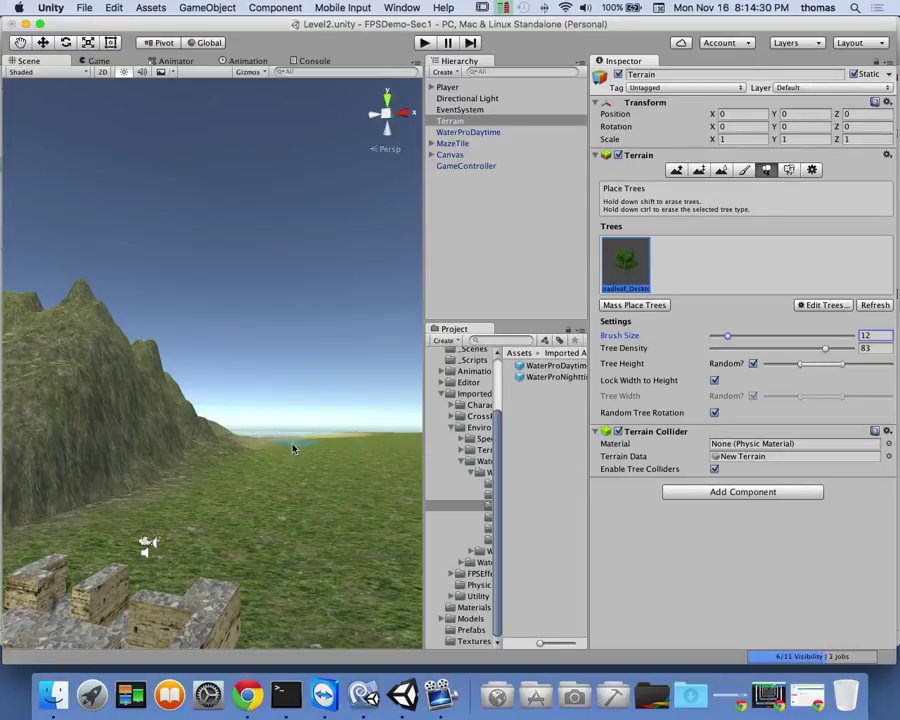
- Place a Broadleaf_Desktop tree on the grass between the maze walls and the mountain, and inspect it up close
click(240, 530)
scroll(240, 530, up, 5)
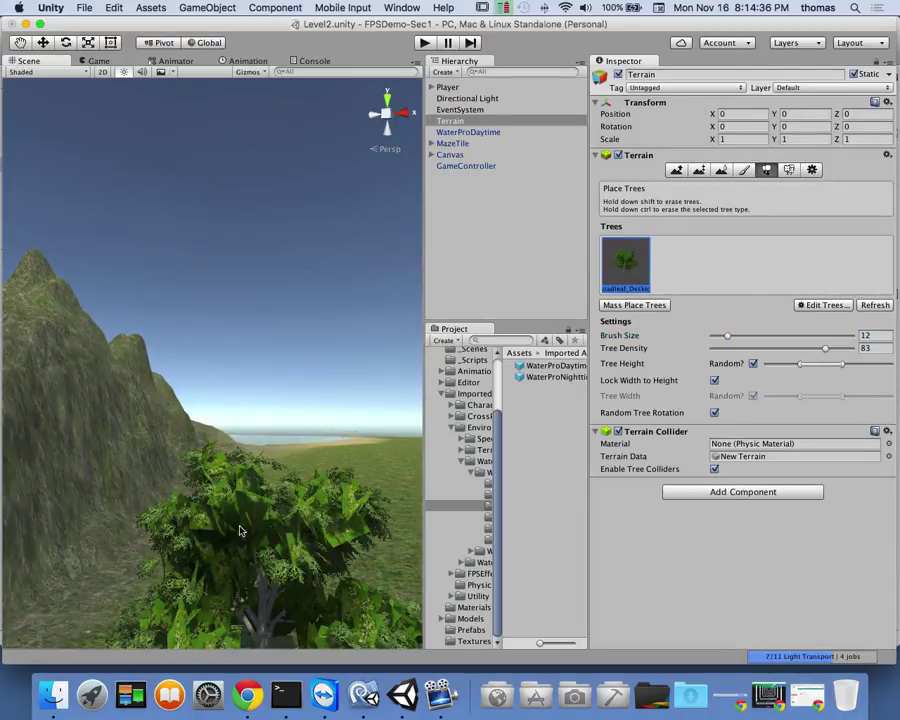
scroll(242, 531, down, 5)
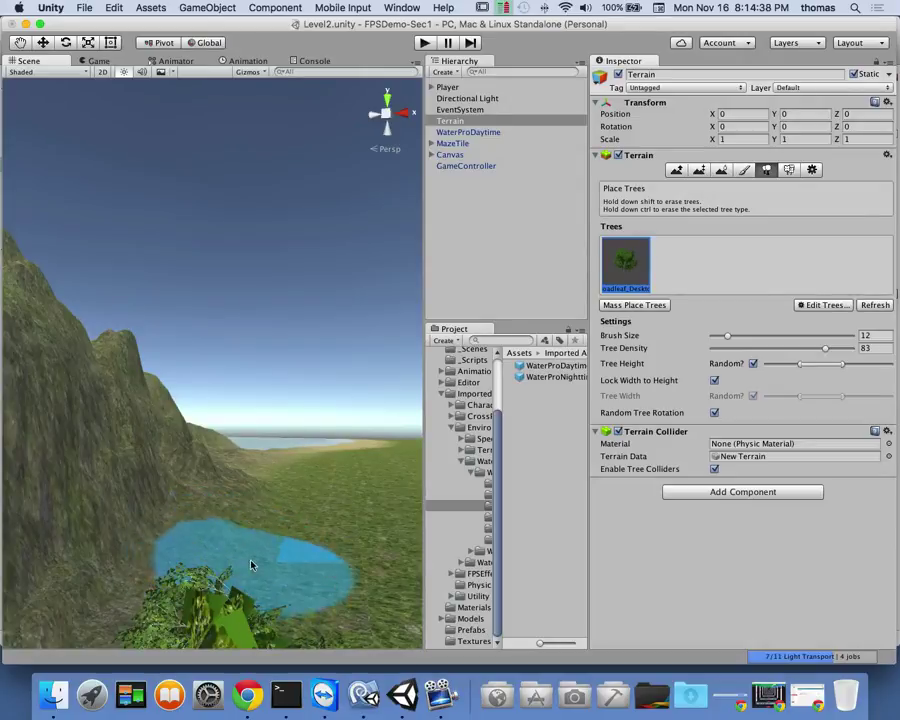
scroll(250, 562, up, 3)
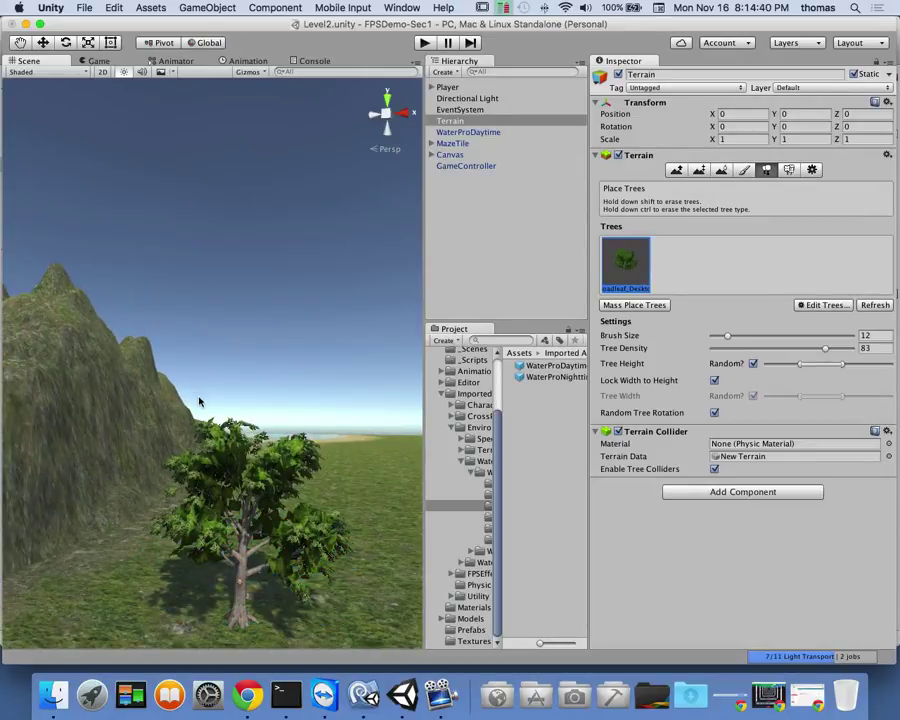
mouse_move(215, 555)
alt+mouse_down()
mouse_move(229, 506)
mouse_move(232, 530)
alt+mouse_up()
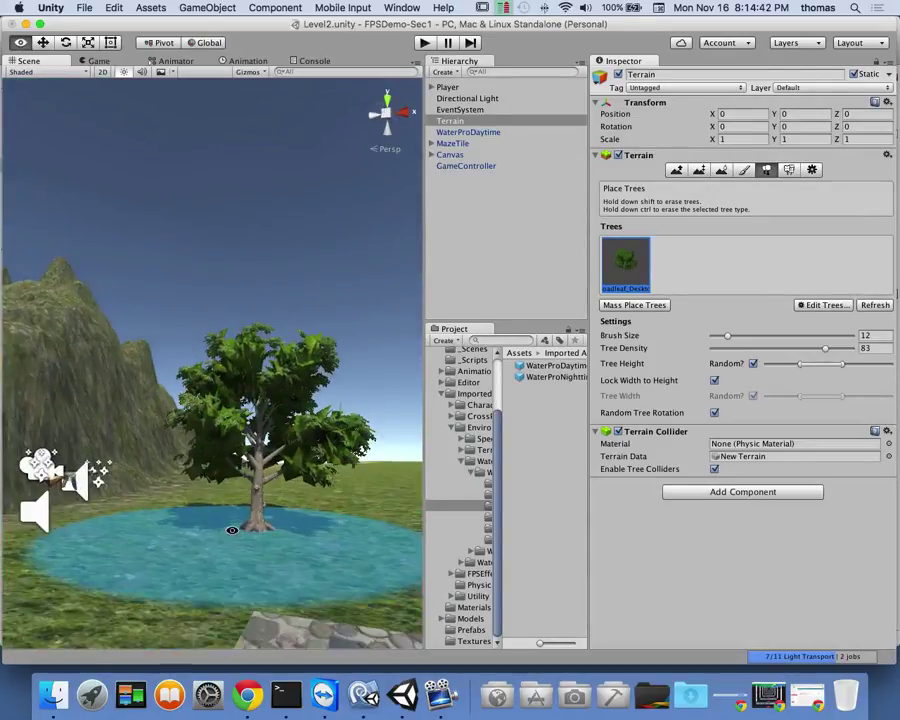
scroll(235, 526, up, 6)
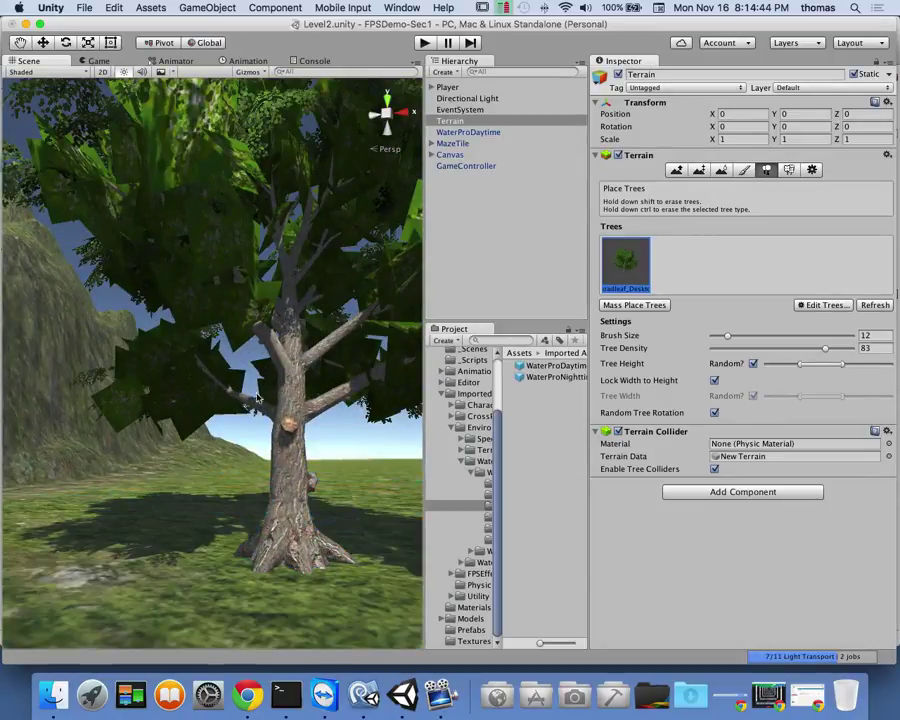
- Place a second Broadleaf_Desktop tree just behind the first one and view the pair from farther away
click(312, 496)
scroll(313, 497, down, 1)
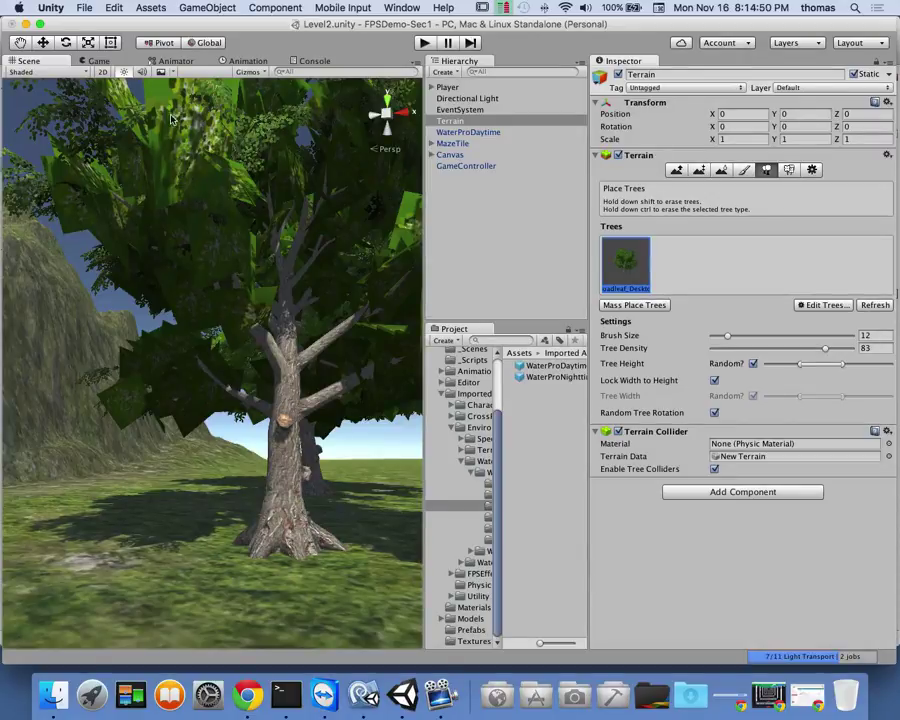
scroll(194, 225, down, 5)
scroll(194, 225, up, 5)
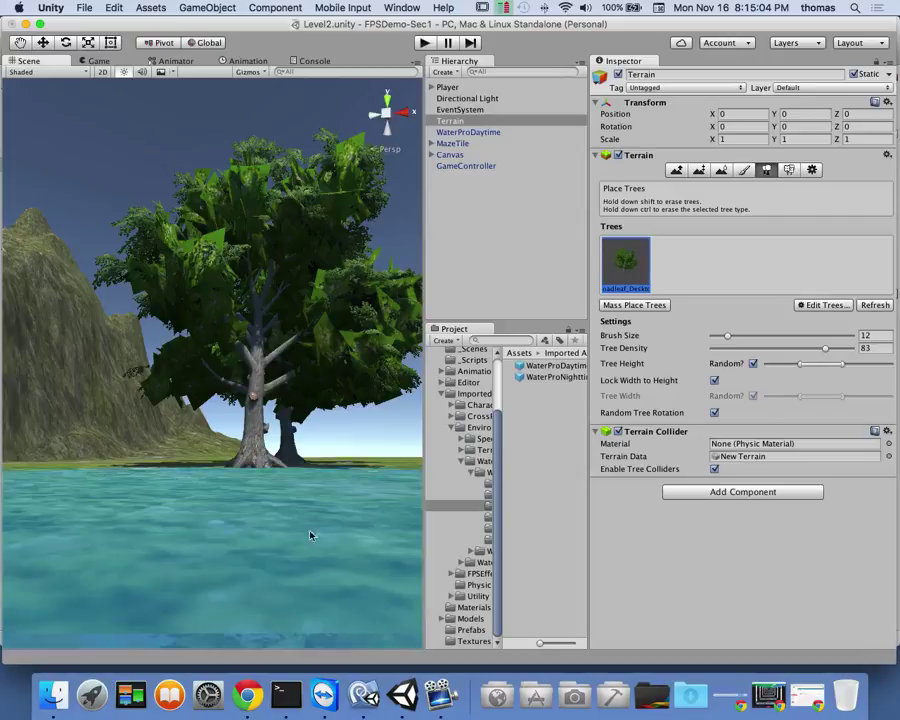
- Switch to Chrome, search Google for "speed tree" in a new tab and open the speedtree.com site
click(249, 701)
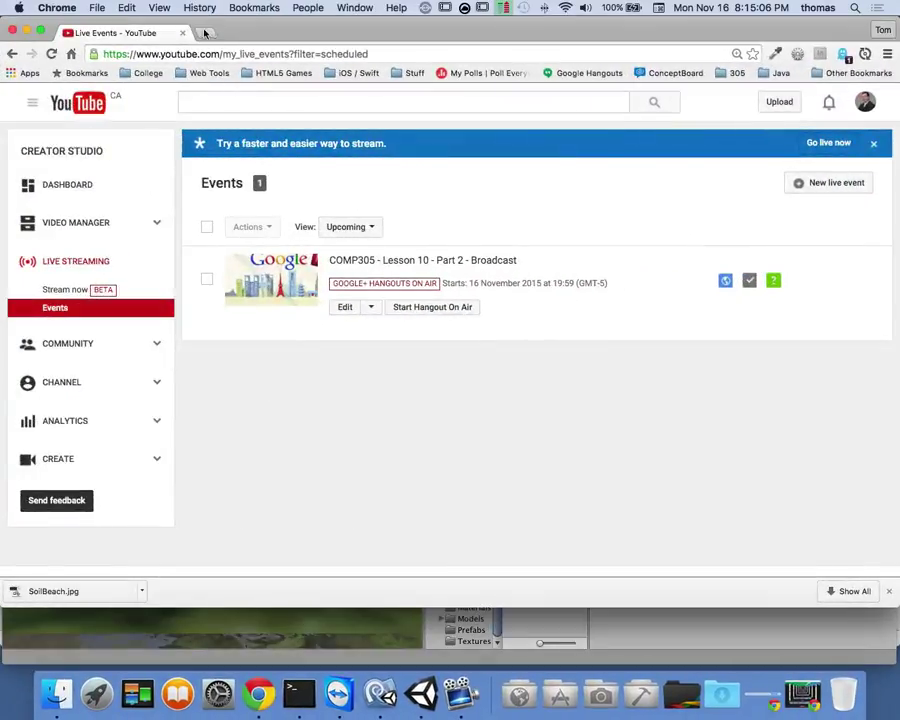
click(203, 33)
text(sp)
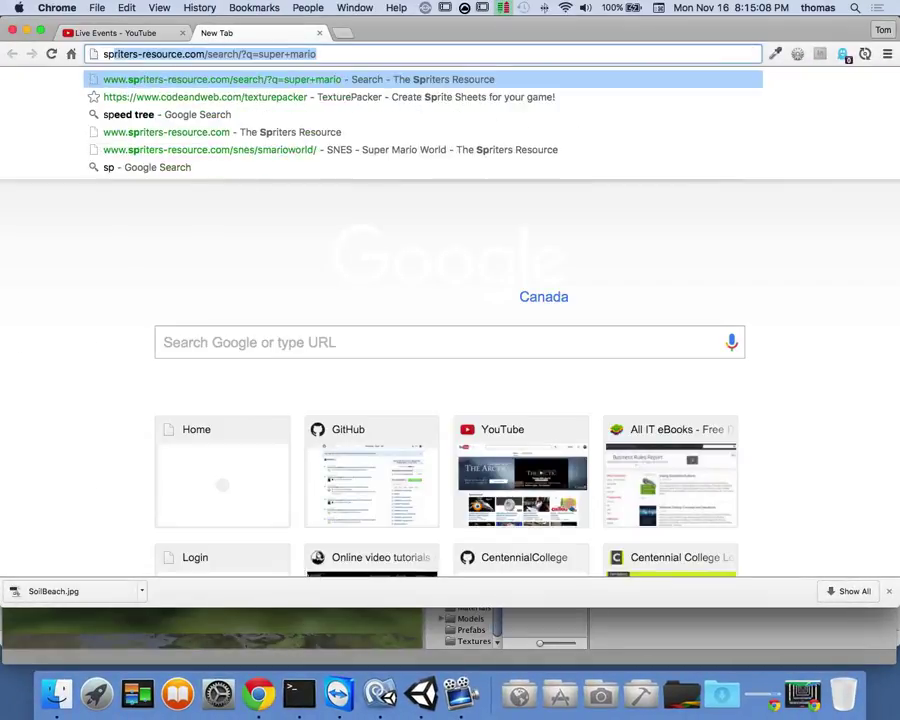
text(eed tree)
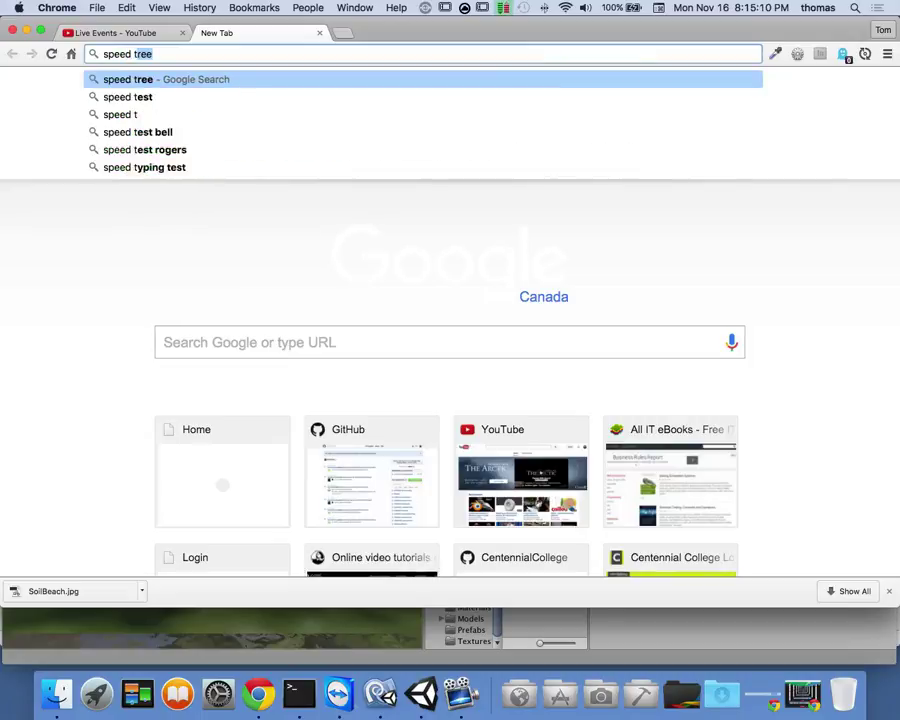
key(Return)
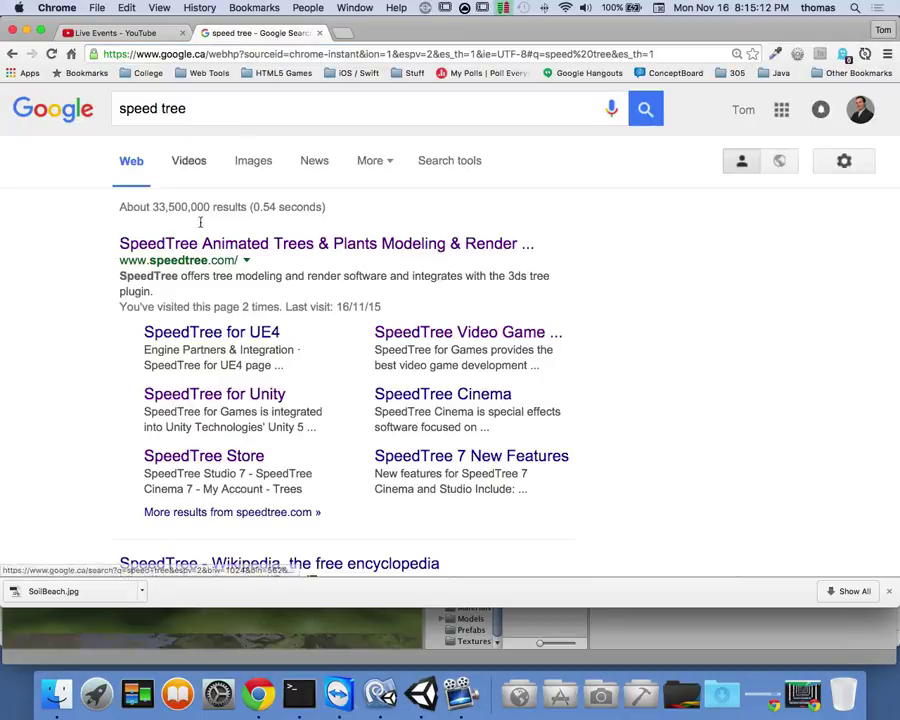
click(203, 254)
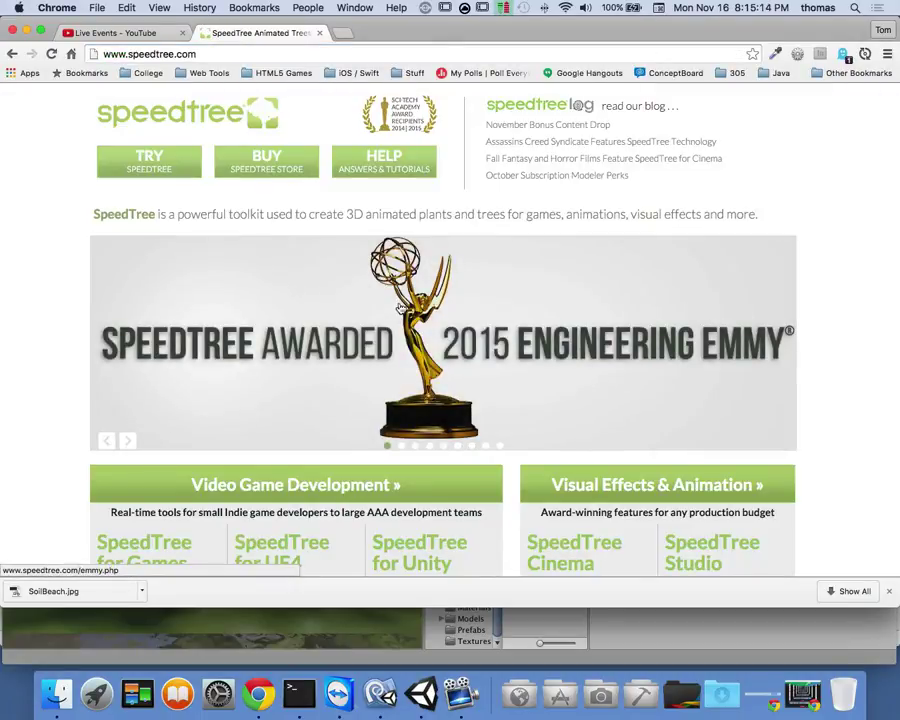
- Open the SpeedTree for Unity page and read through its modeler, model library and feature information
scroll(459, 302, down, 3)
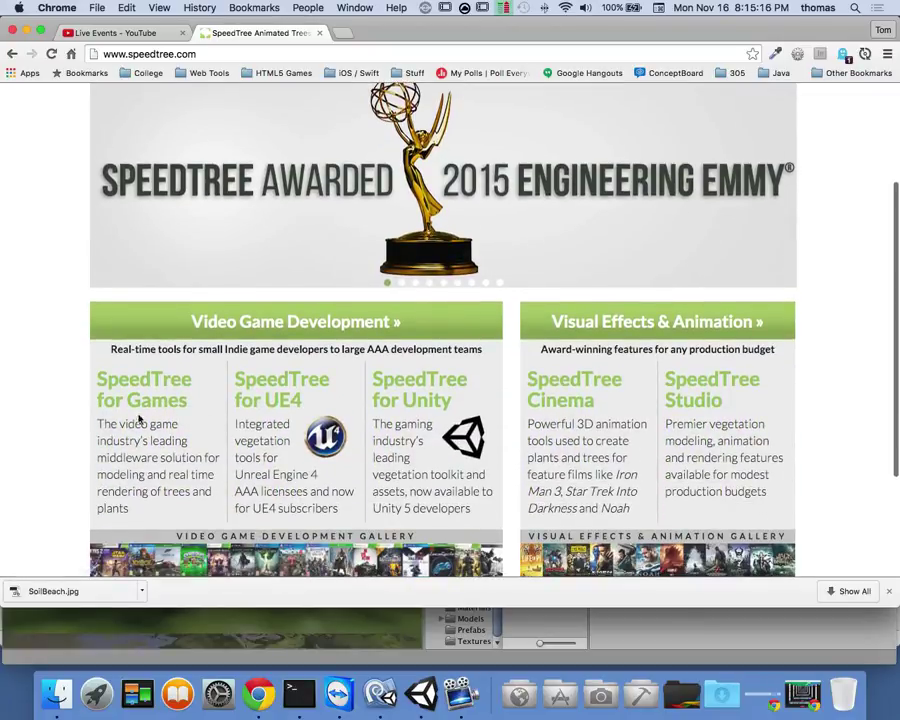
scroll(200, 380, down, 1)
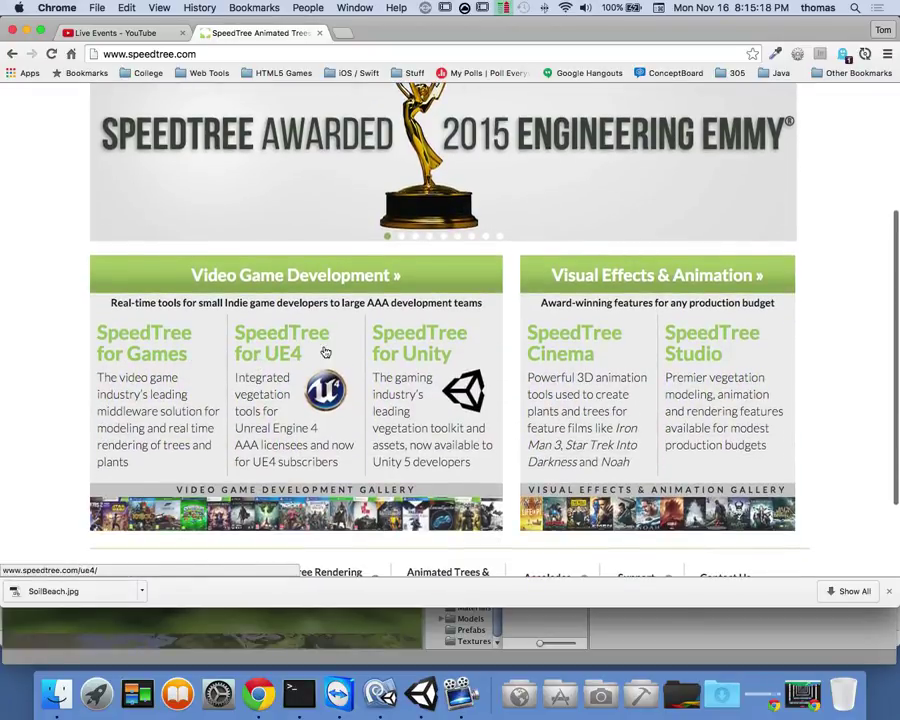
click(432, 354)
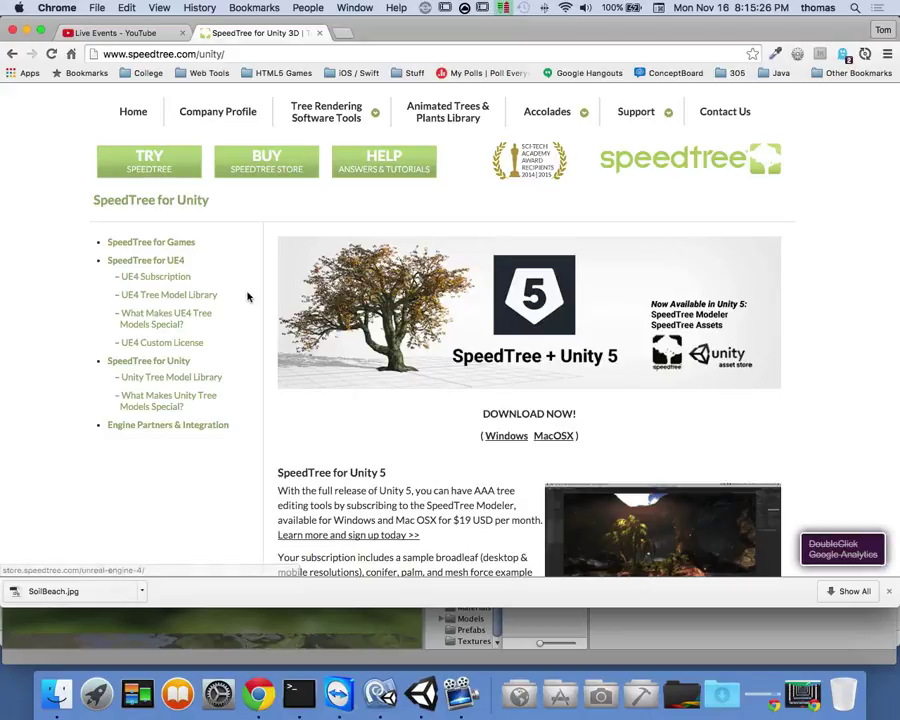
scroll(330, 293, down, 3)
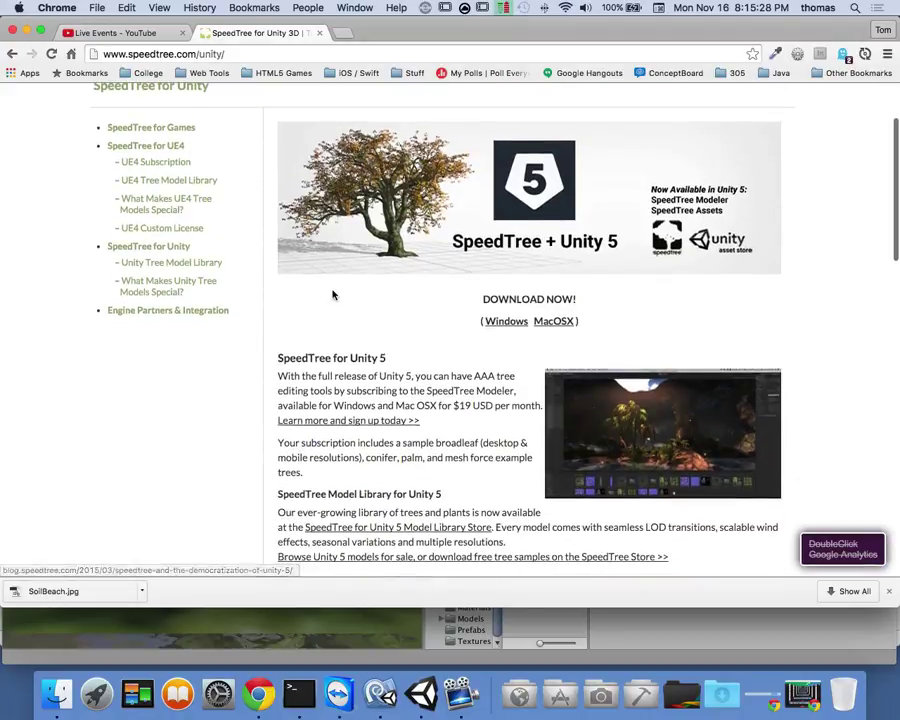
scroll(333, 294, down, 2)
scroll(335, 293, down, 10)
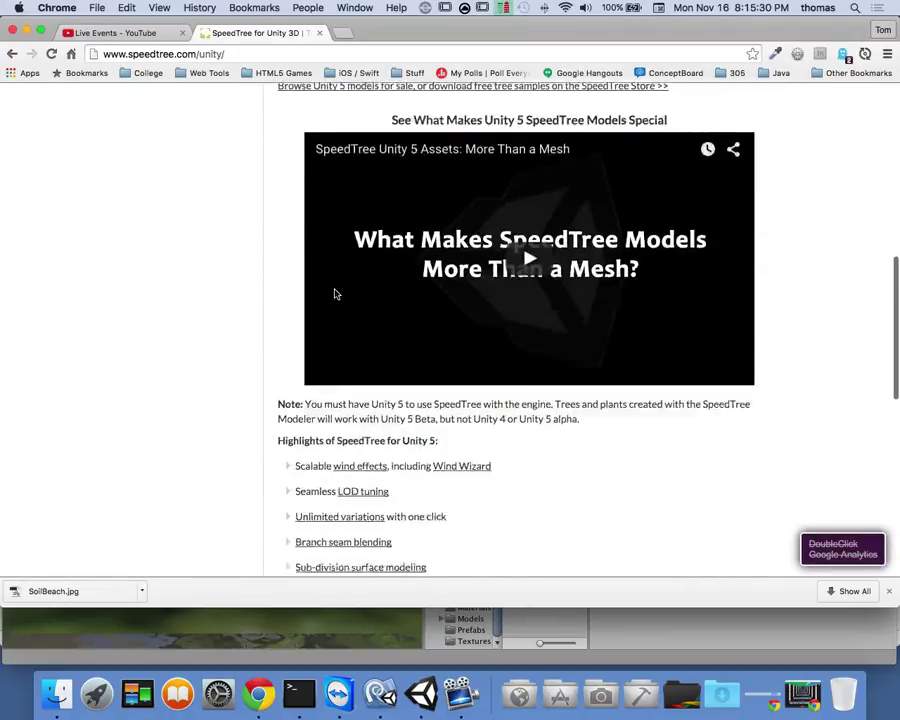
scroll(337, 295, up, 20)
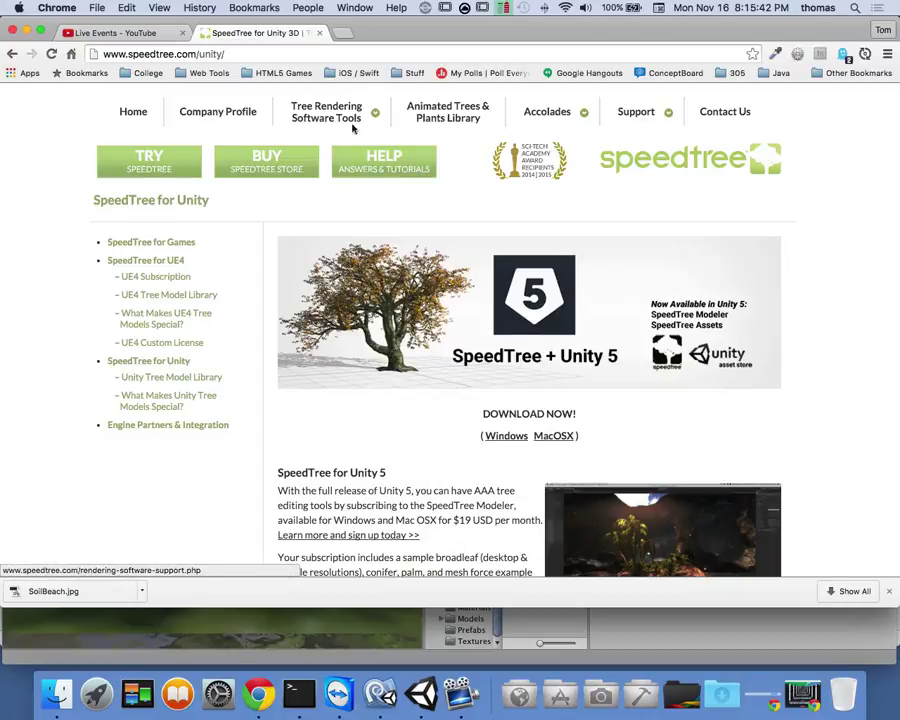
- Open a new browser tab alongside the SpeedTree page
click(342, 34)
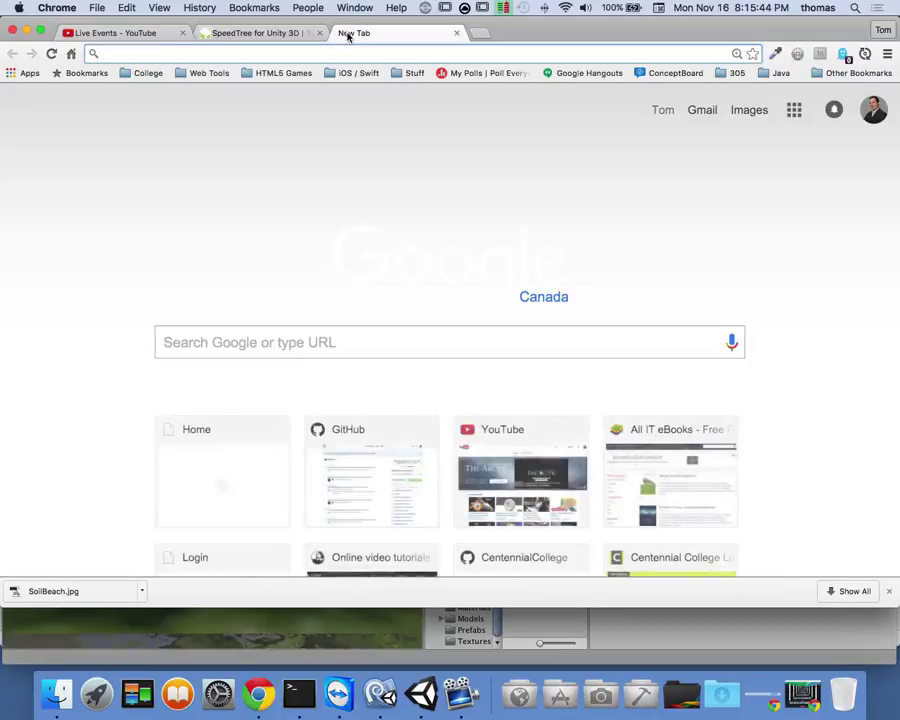
text(asset st)
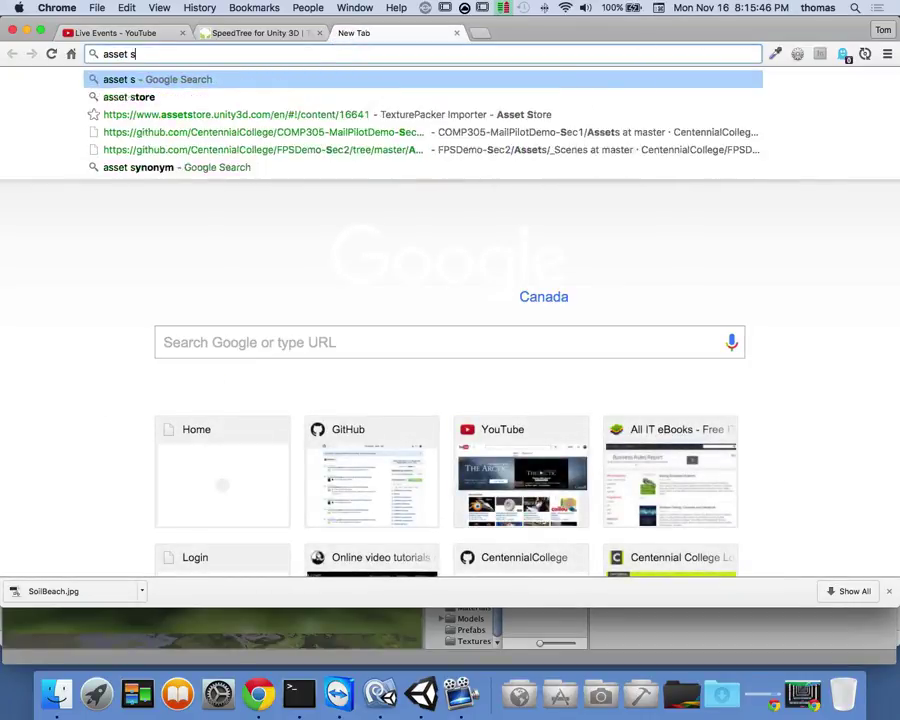
key(BackSpace)
key(BackSpace)
key(BackSpace)
key(BackSpace)
key(BackSpace)
key(BackSpace)
key(BackSpace)
key(BackSpace)
key(BackSpace)
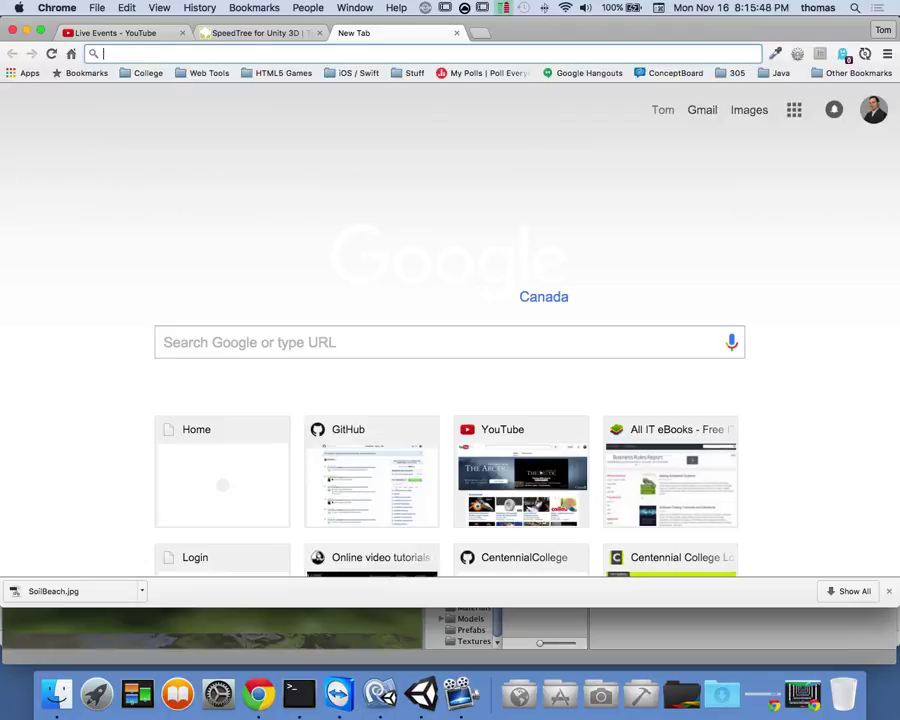
- Search Google for "unity store"
text(unity )
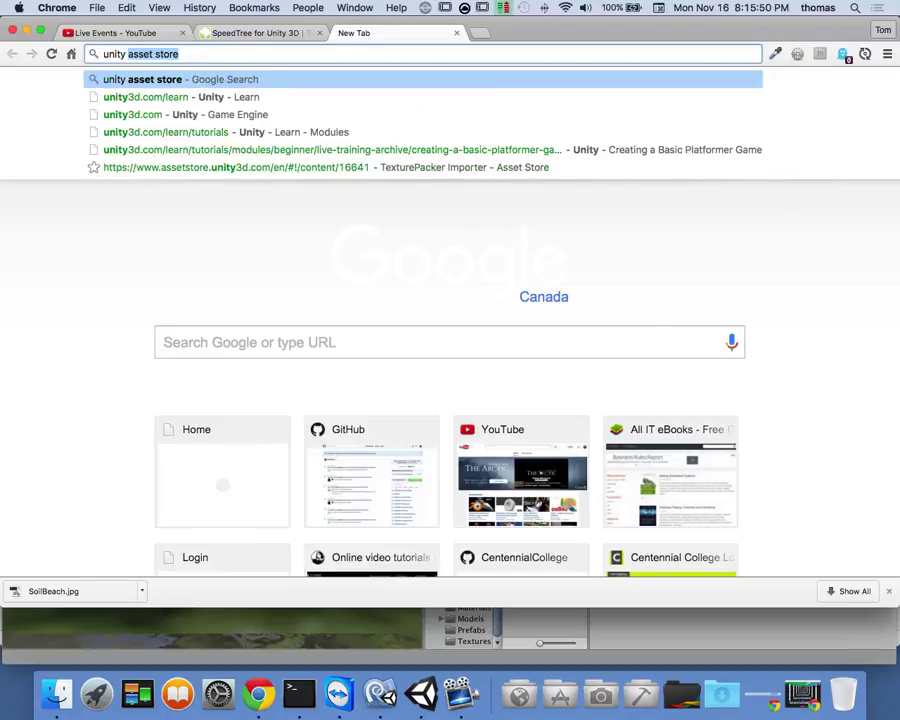
text(store)
key(BackSpace)
key(BackSpace)
key(BackSpace)
text(tore)
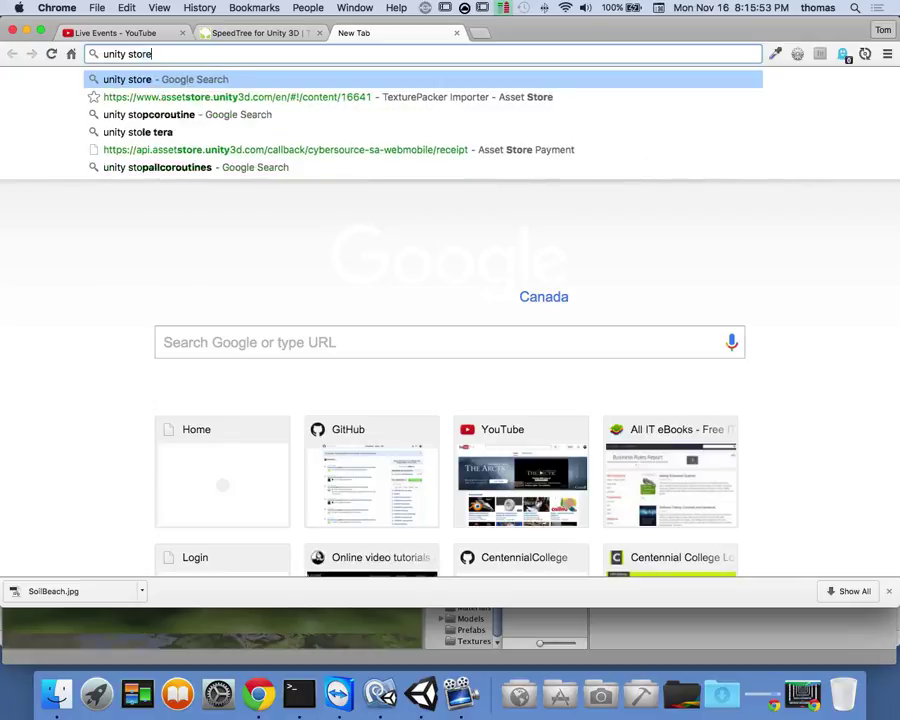
key(Return)
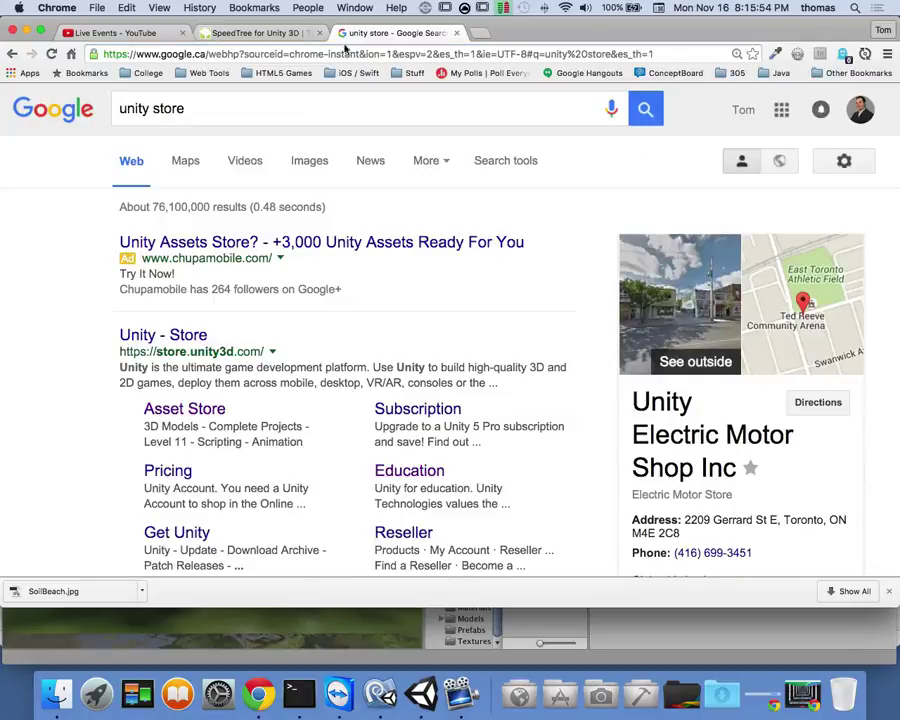
- Open the Unity Asset Store from the search results and search it for "speedtree"
click(180, 406)
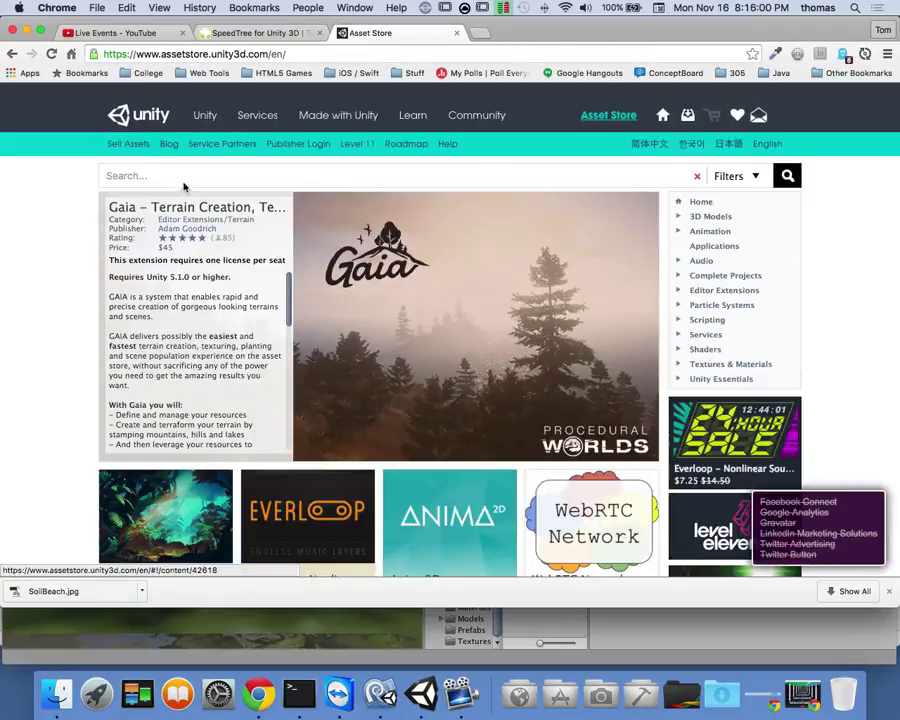
text(speed)
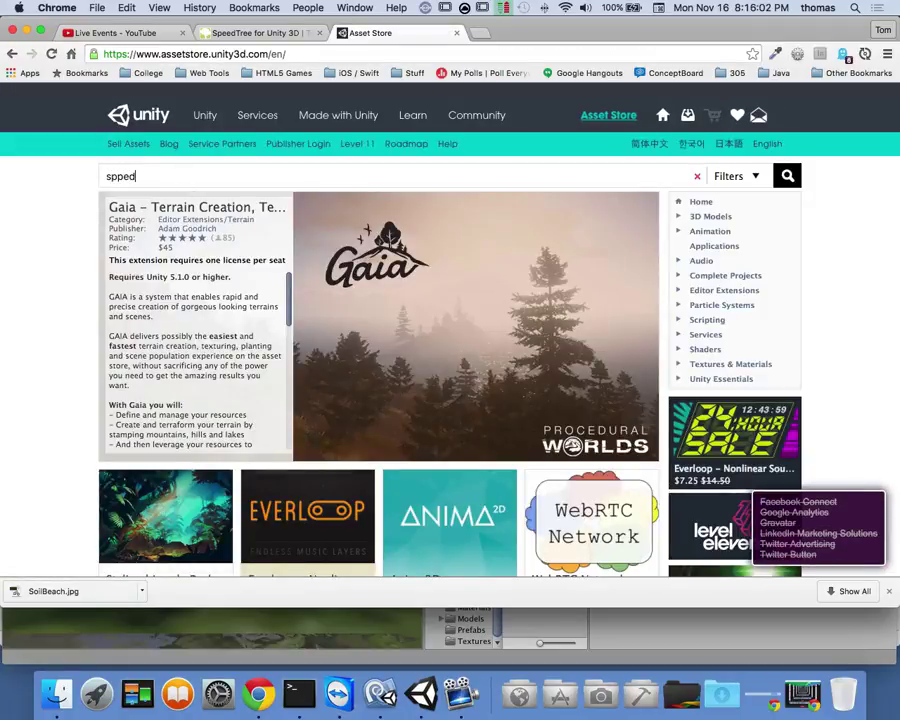
key(BackSpace)
key(BackSpace)
key(BackSpace)
text(peedt)
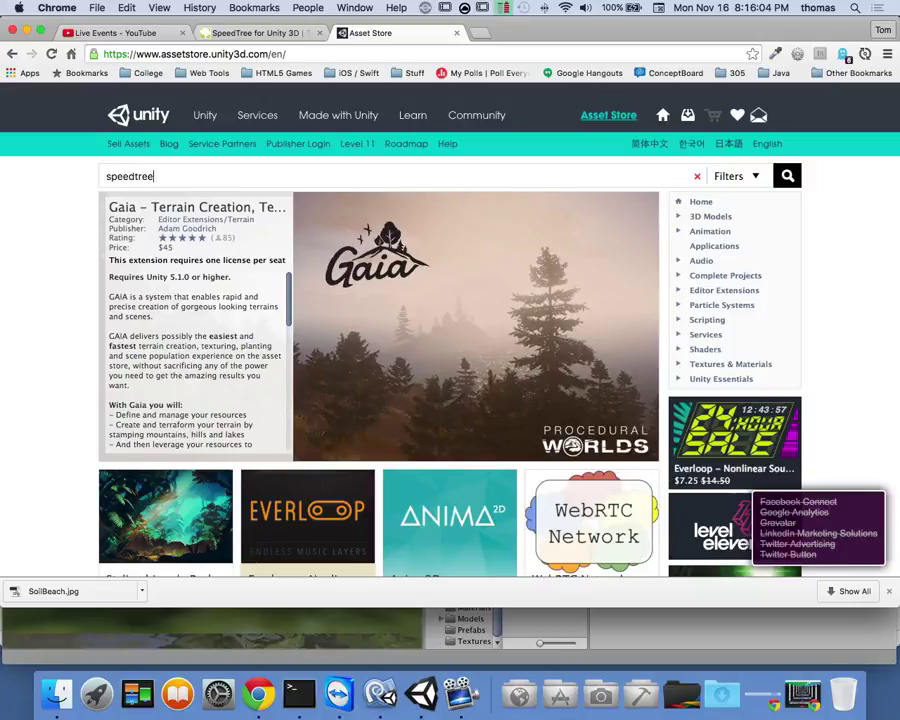
text(ree)
key(Return)
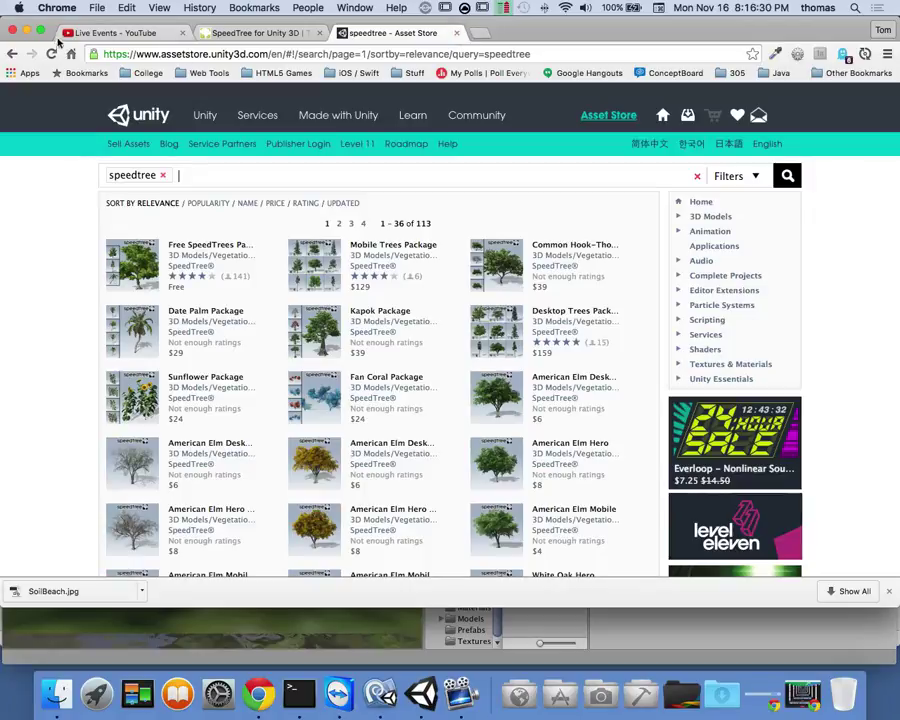
- Switch back to Unity, look at the tree up close, narrow the Scene view and widen the project folder list
click(27, 32)
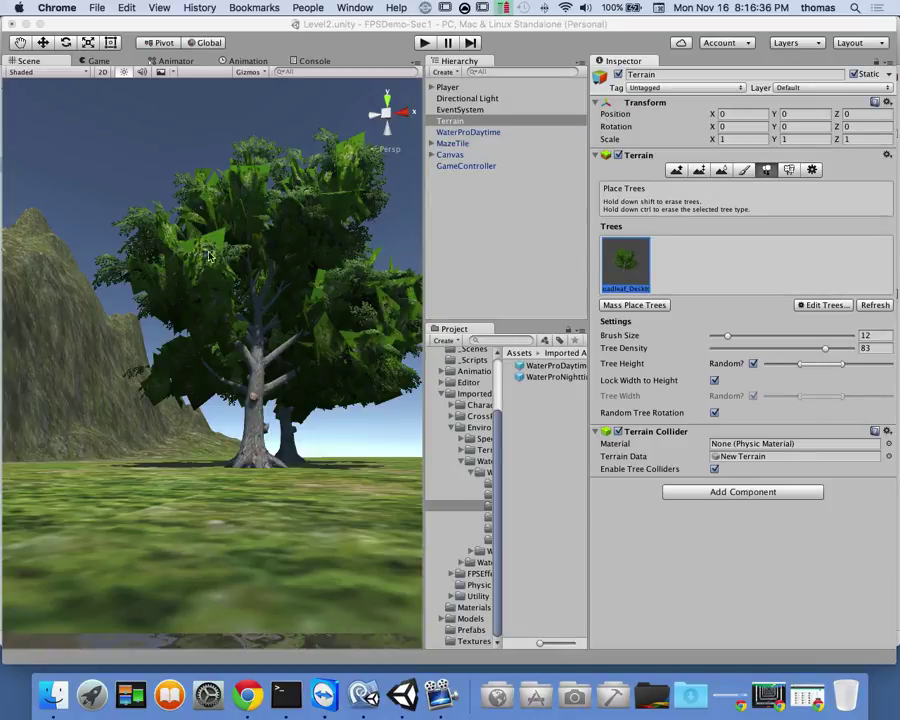
scroll(215, 259, up, 6)
scroll(215, 262, down, 4)
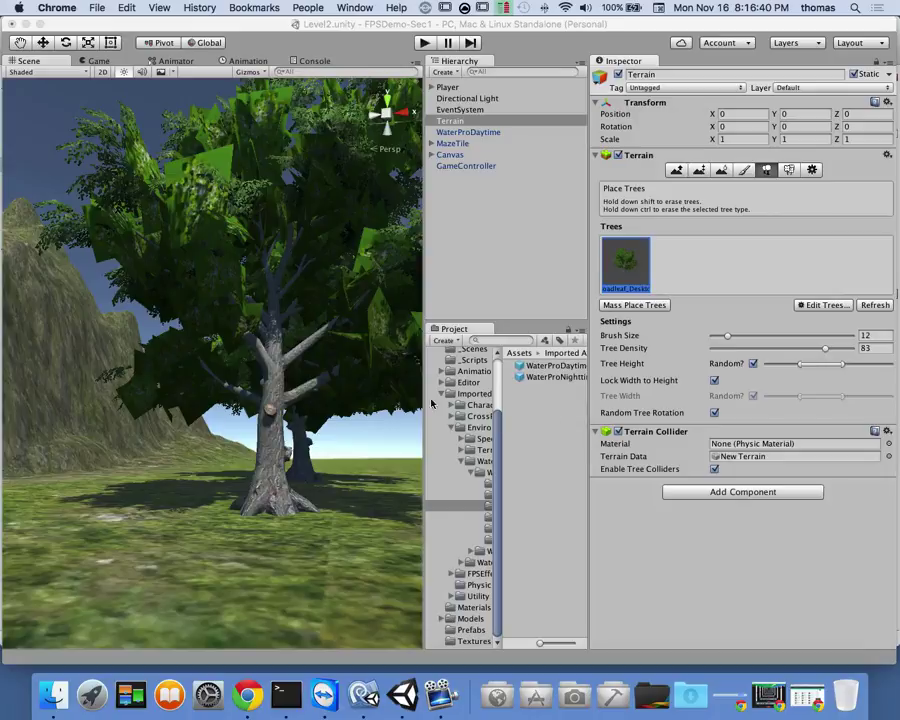
click(446, 289)
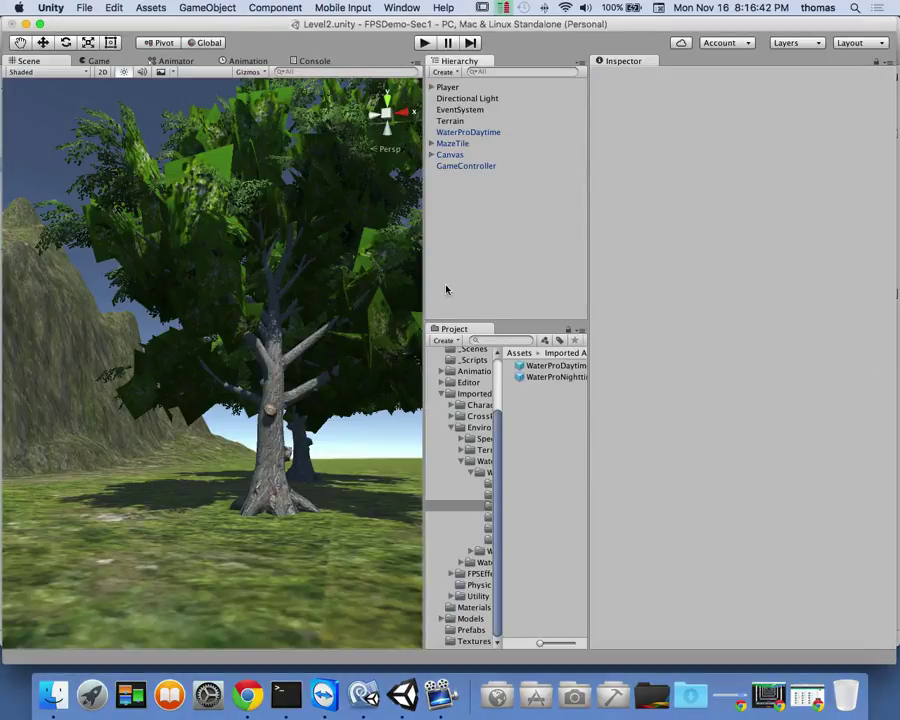
drag(424, 284, 306, 258)
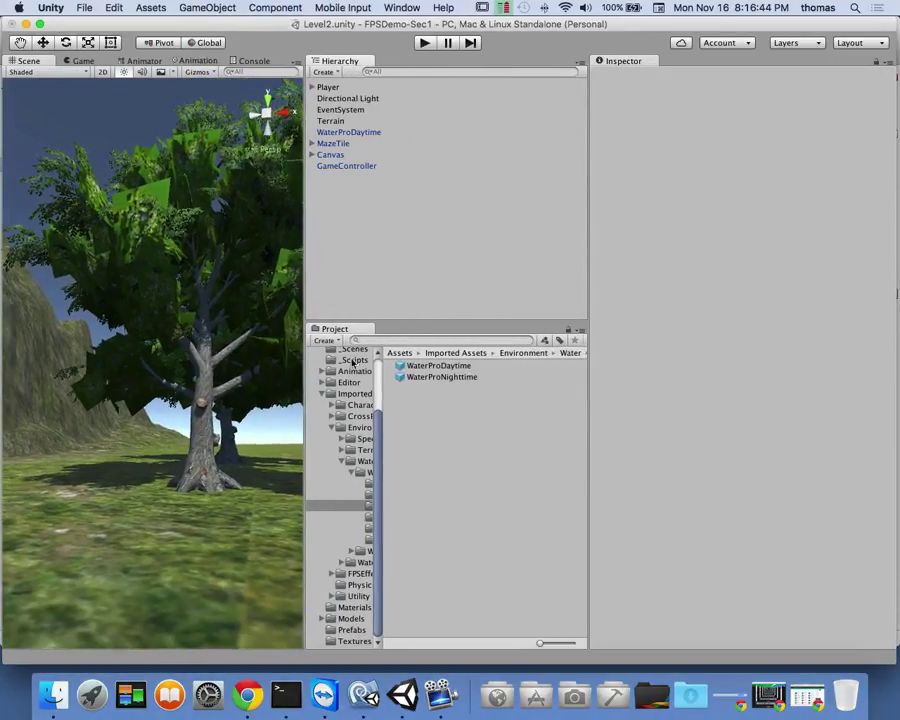
drag(382, 375, 475, 376)
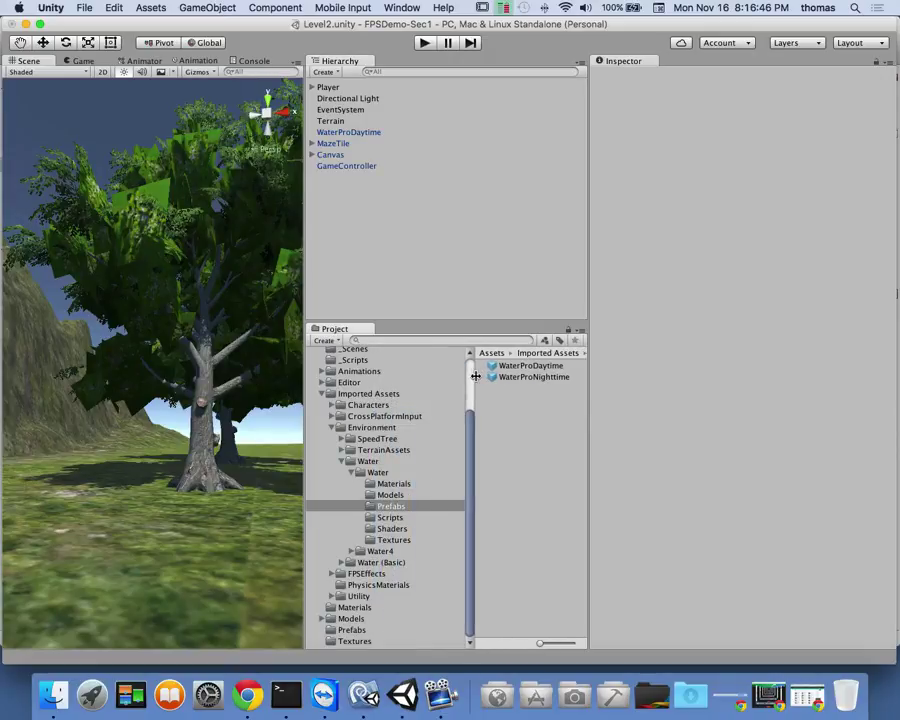
- Collapse the Water folder, open SpeedTree's Broadleaf folder with room for its file names, and expand the Broadleaf_Desktop asset
click(341, 462)
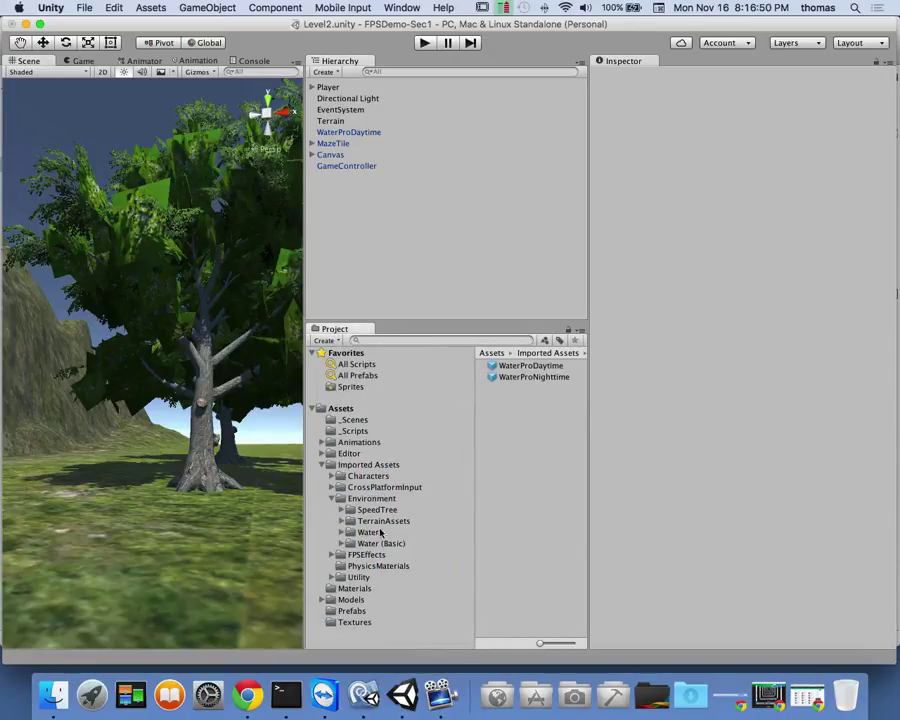
click(367, 511)
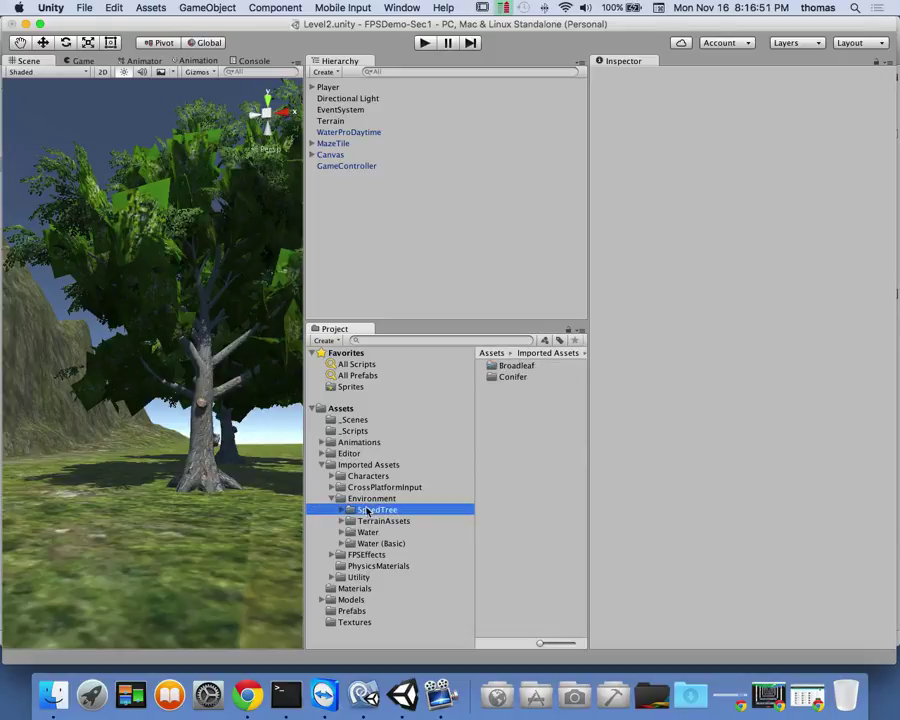
double_click(515, 366)
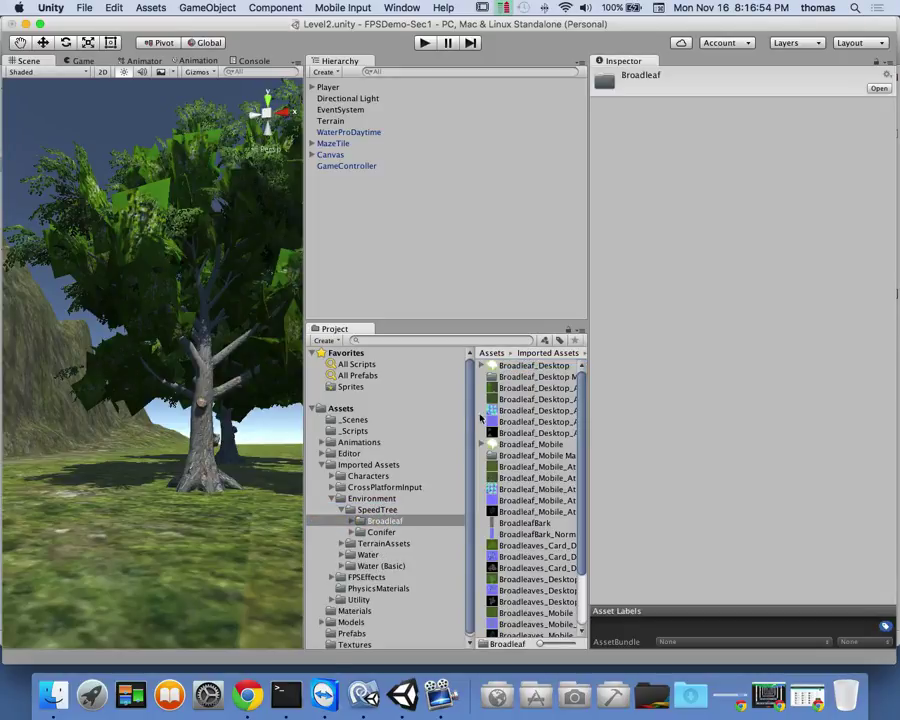
drag(475, 410, 420, 400)
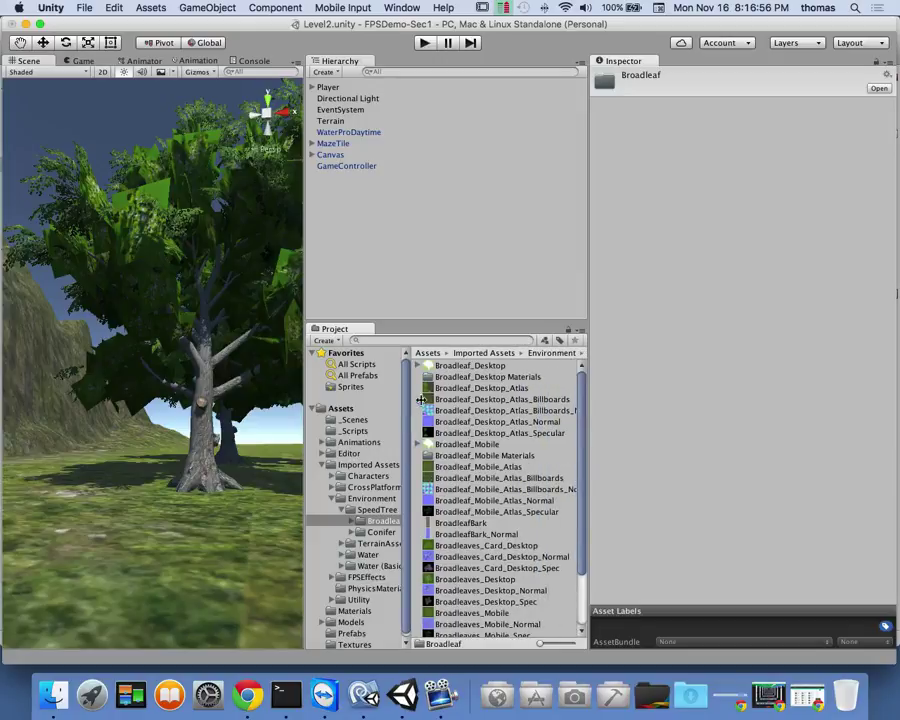
click(419, 366)
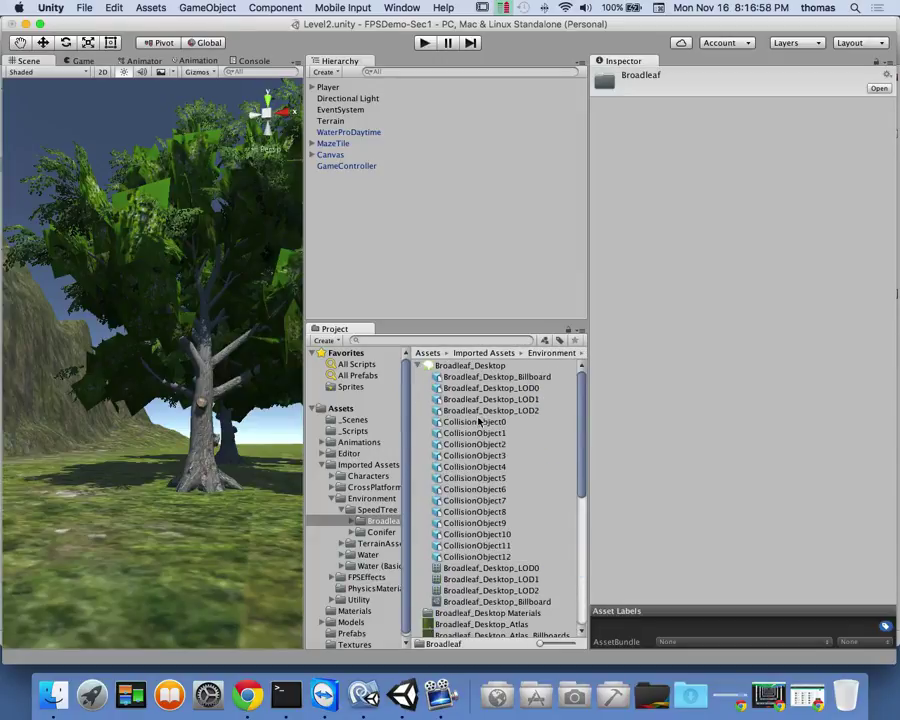
- Set the FacingLeaves_4 material's shader on Broadleaf_Desktop_LOD0 to Nature/Tree Creator Leaves
click(528, 391)
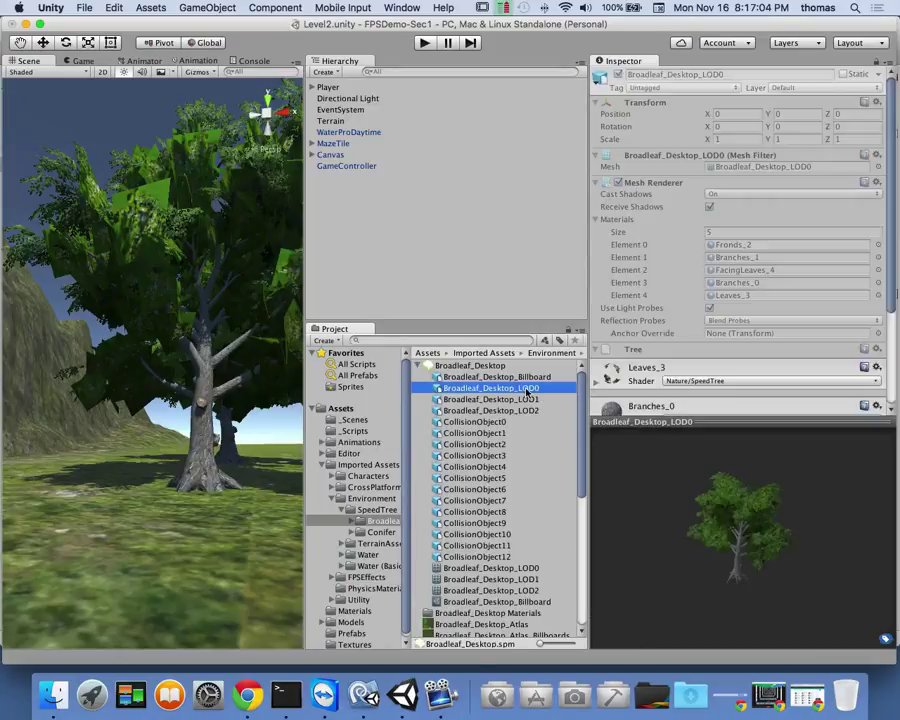
scroll(704, 239, down, 3)
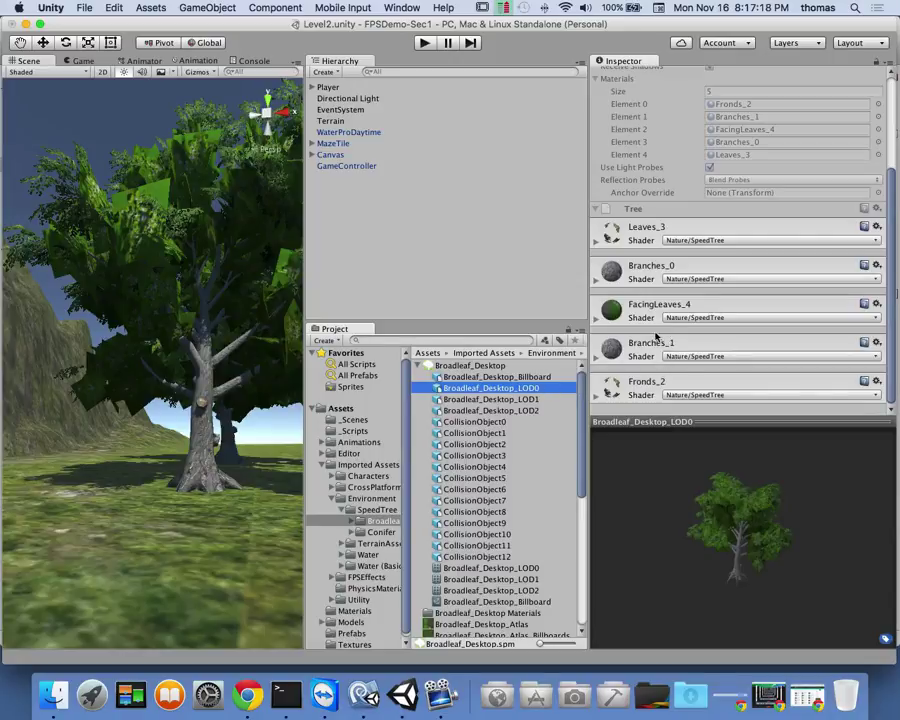
click(693, 318)
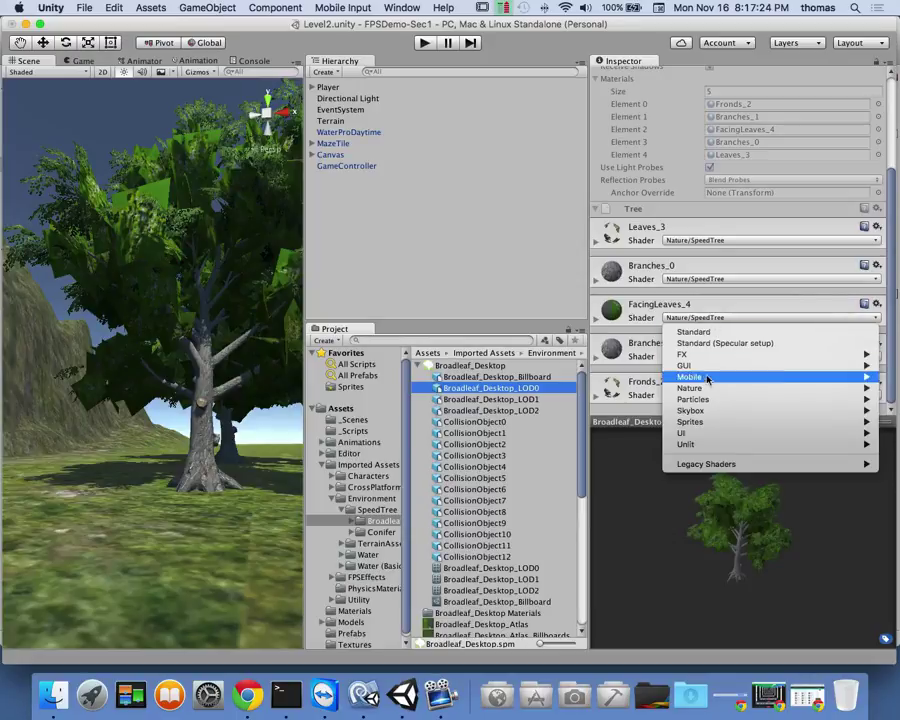
mouse_move(705, 392)
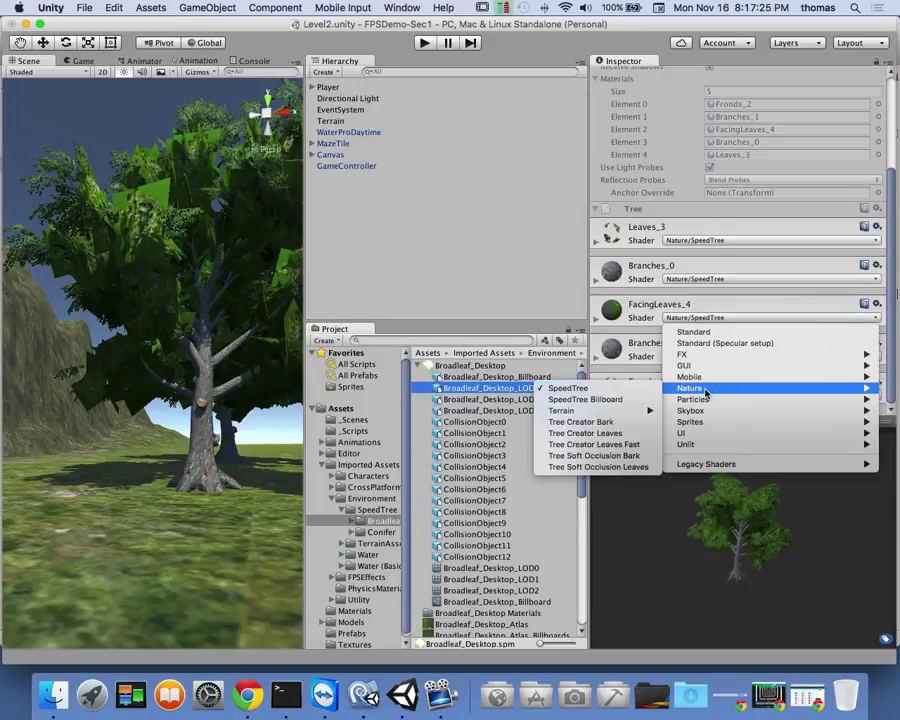
click(606, 436)
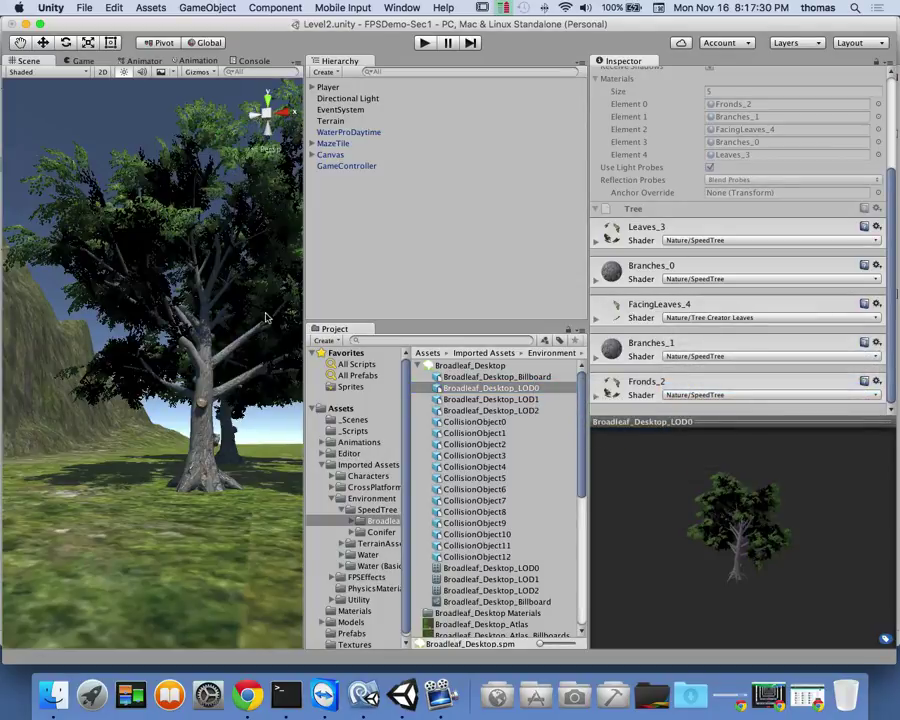
- Examine the trees' foliage up close and from a distance, widening the Scene view to take in the terrain
scroll(213, 388, up, 5)
scroll(213, 388, down, 10)
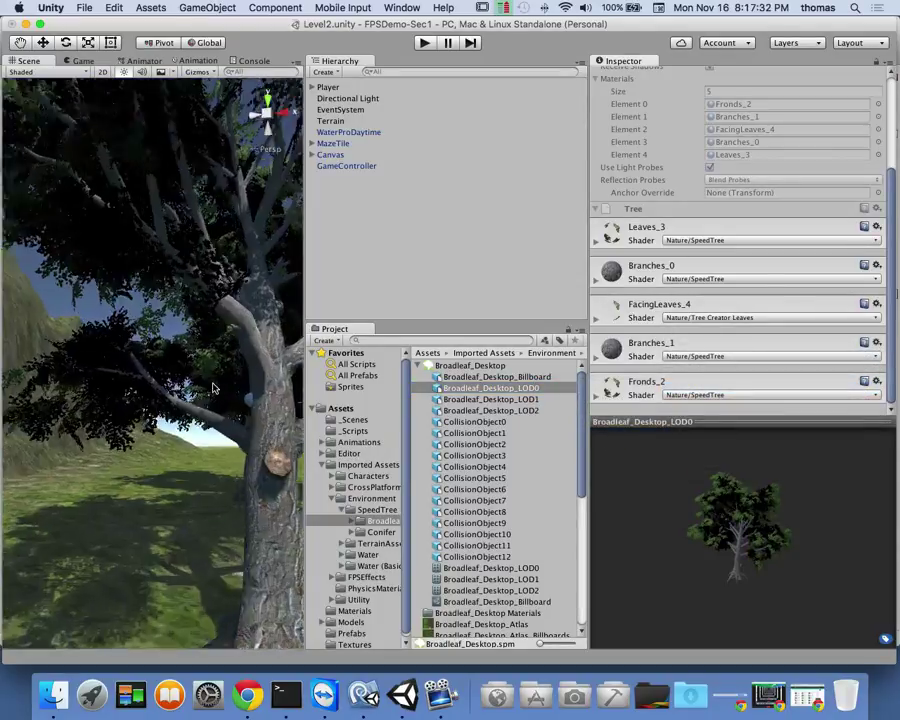
scroll(213, 388, up, 3)
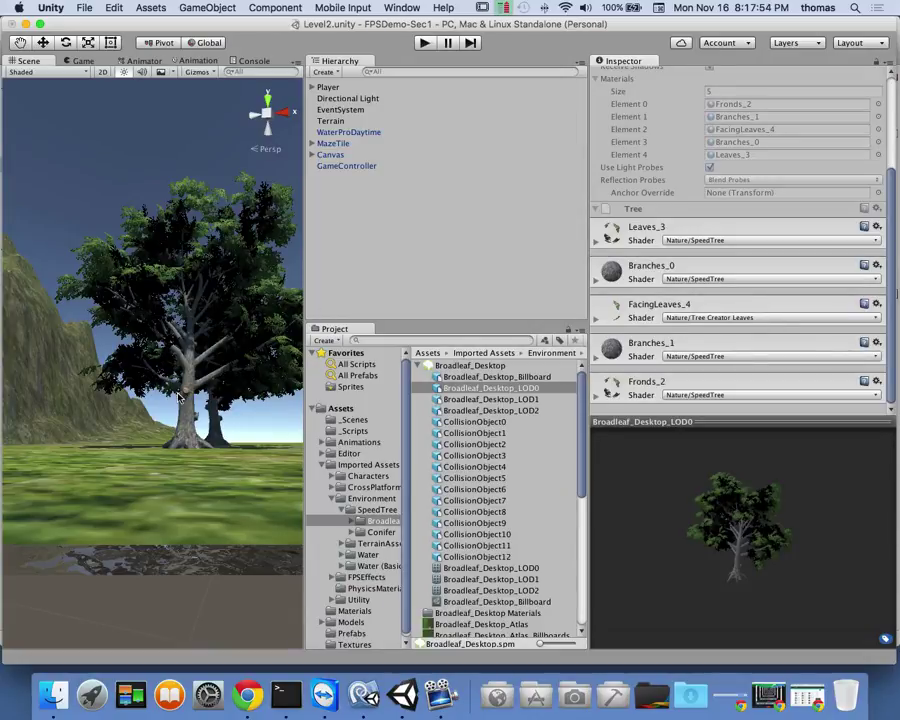
alt+drag(178, 372, 188, 404)
right_drag(187, 416, 232, 433)
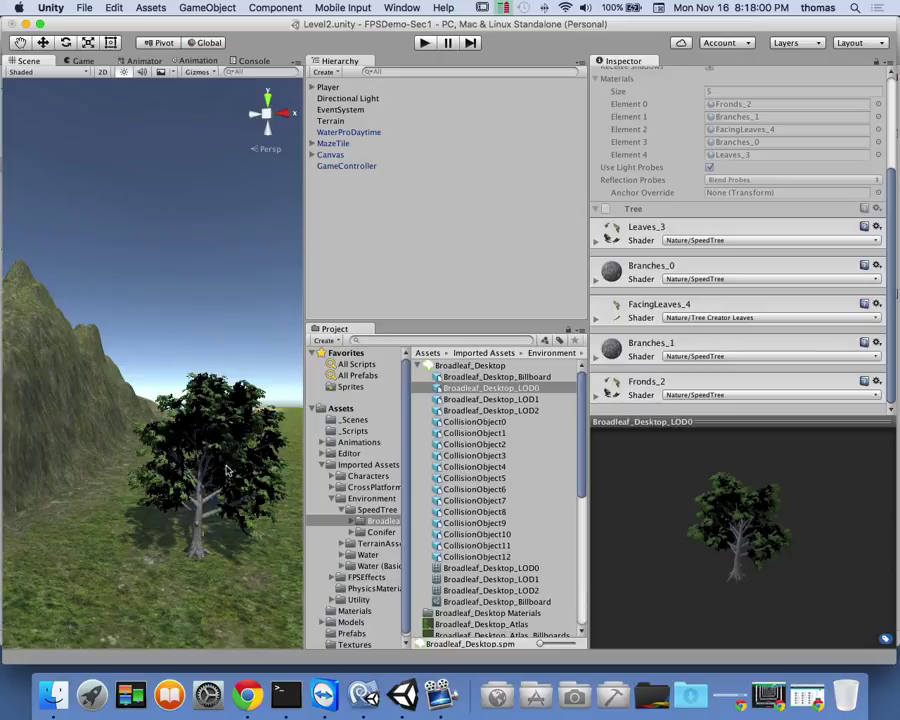
scroll(237, 449, down, 5)
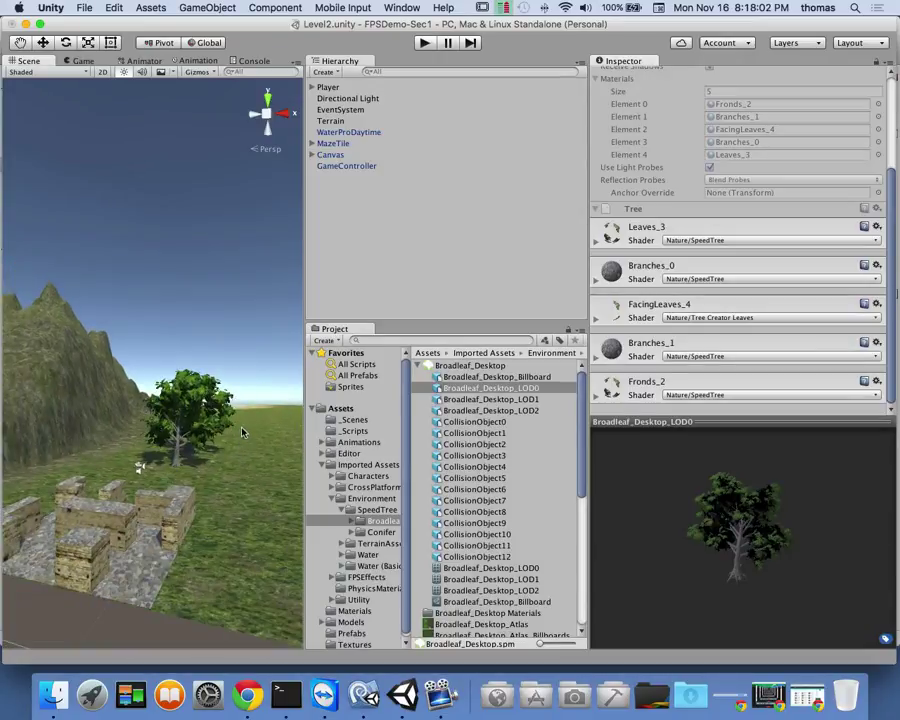
alt+drag(246, 386, 230, 499)
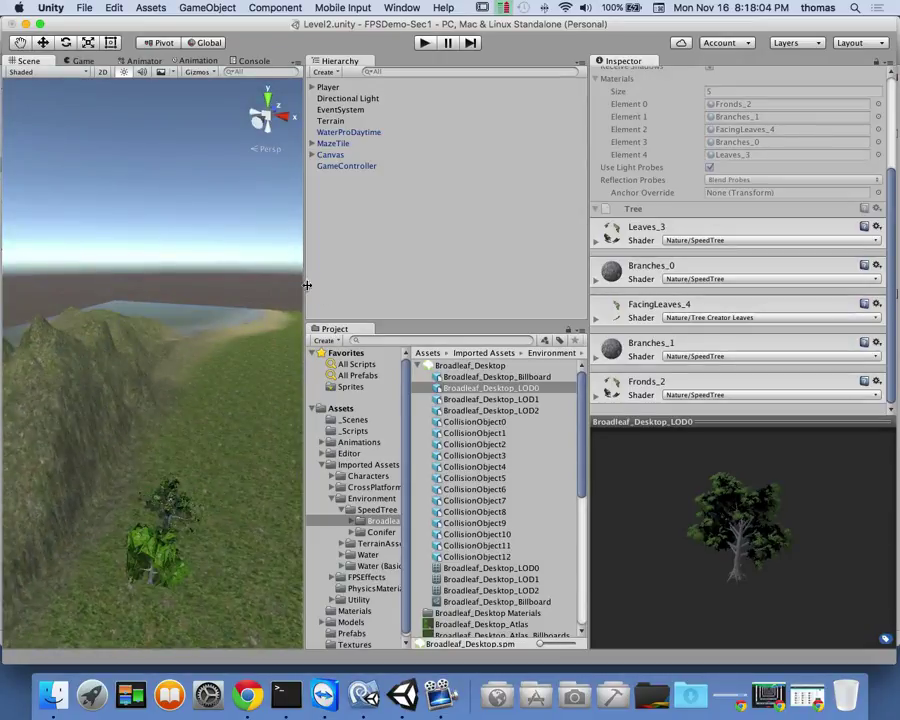
drag(307, 285, 537, 285)
scroll(320, 464, down, 5)
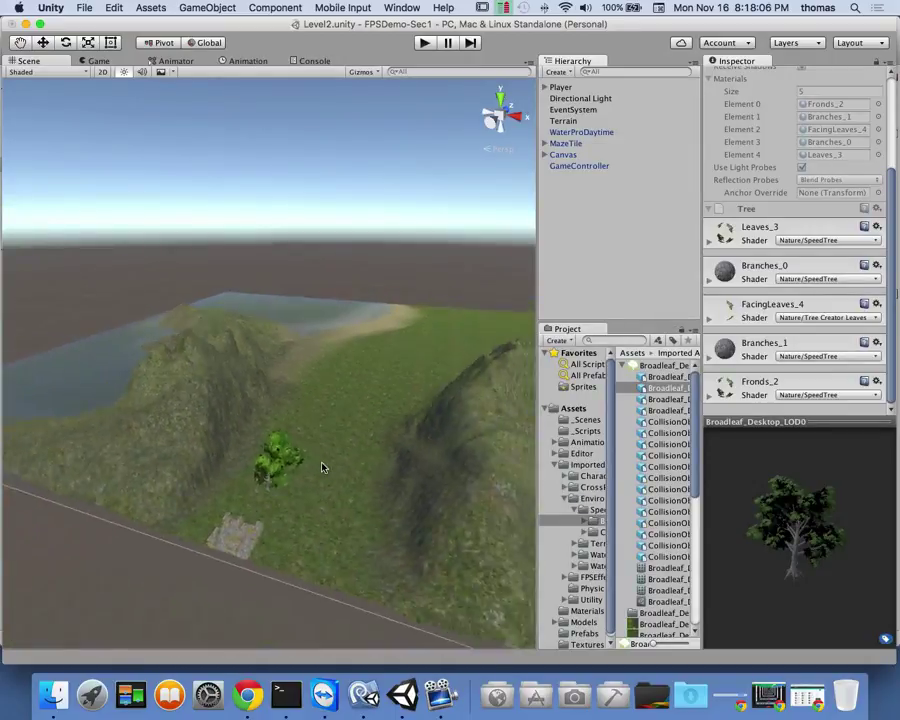
scroll(322, 467, down, 3)
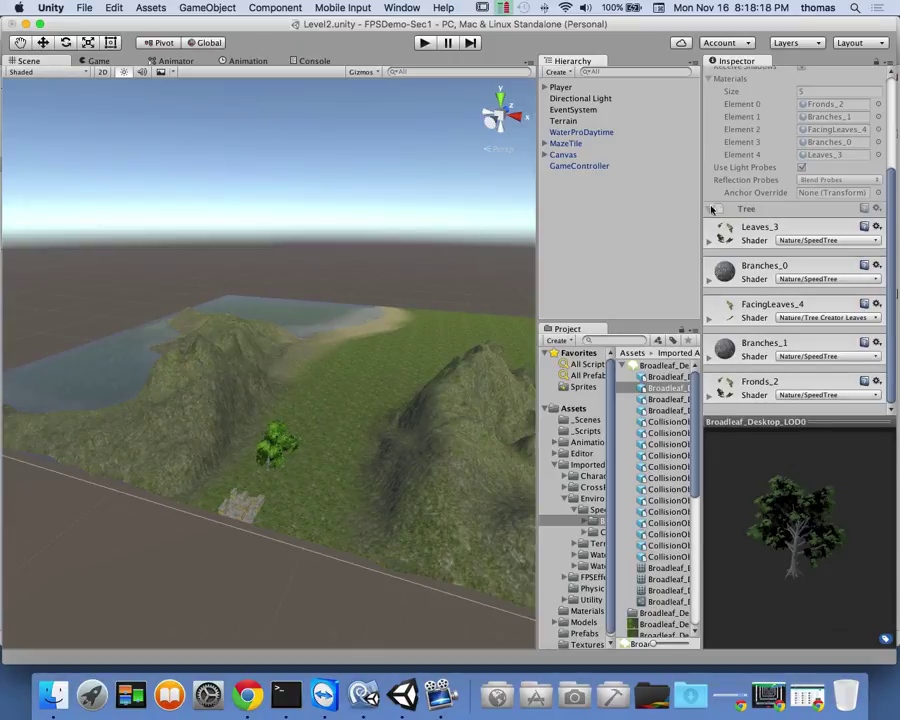
- Erase the existing trees from the Terrain using the Place Trees tool with a brush size of 65
click(568, 122)
click(825, 170)
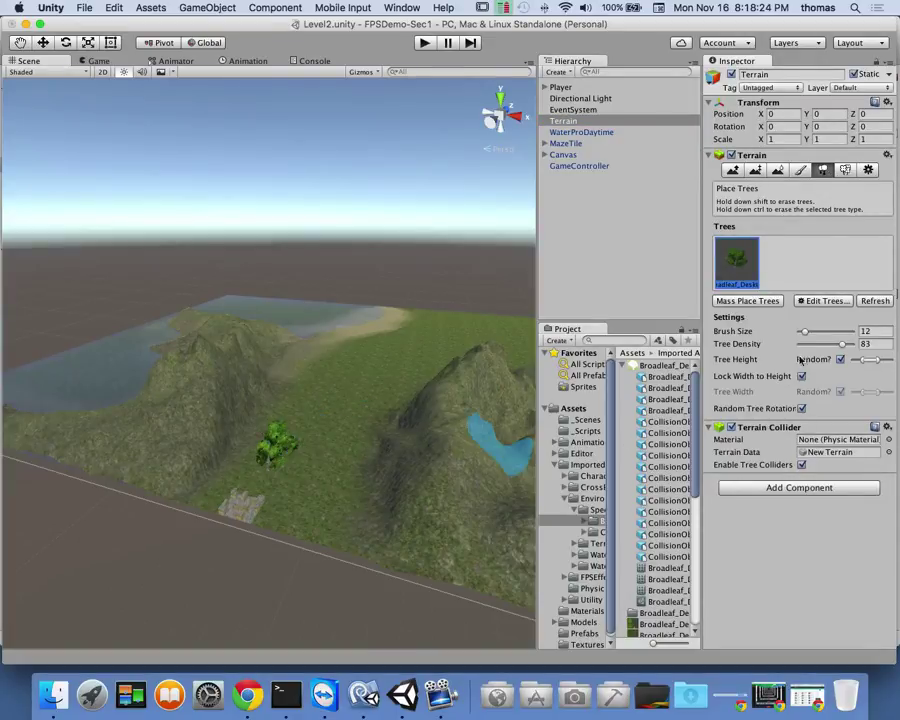
drag(831, 334, 835, 333)
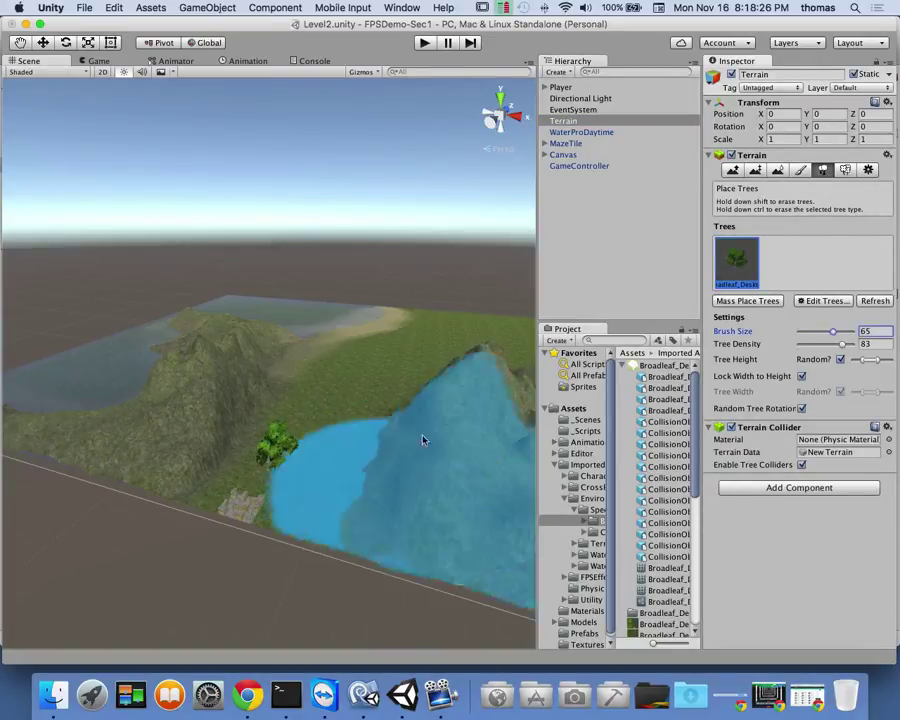
shift+click(333, 428)
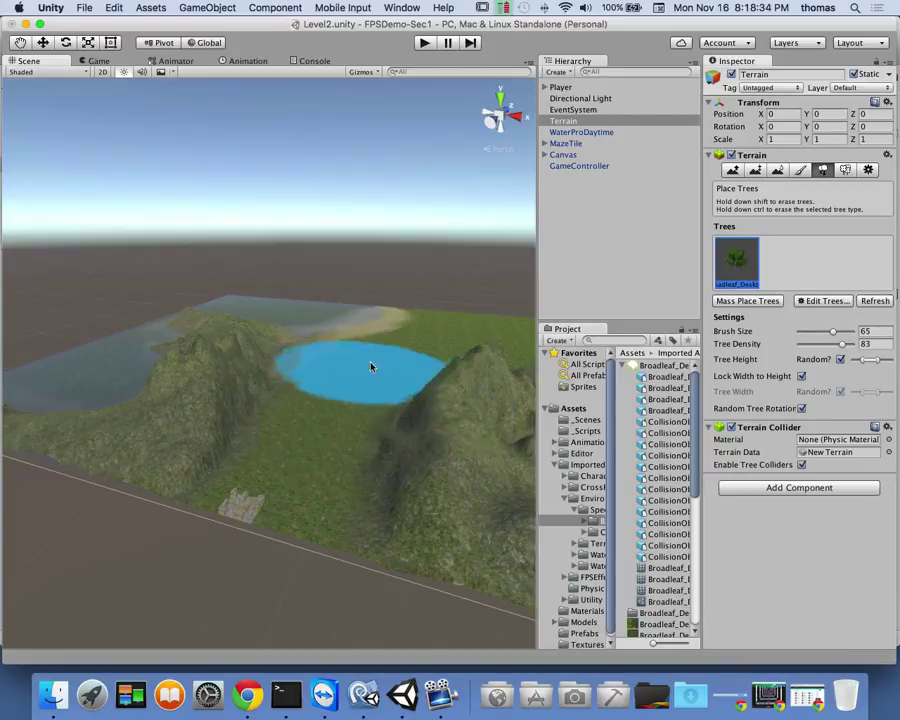
- Mass place 400 Broadleaf_Desktop trees on the terrain
click(741, 302)
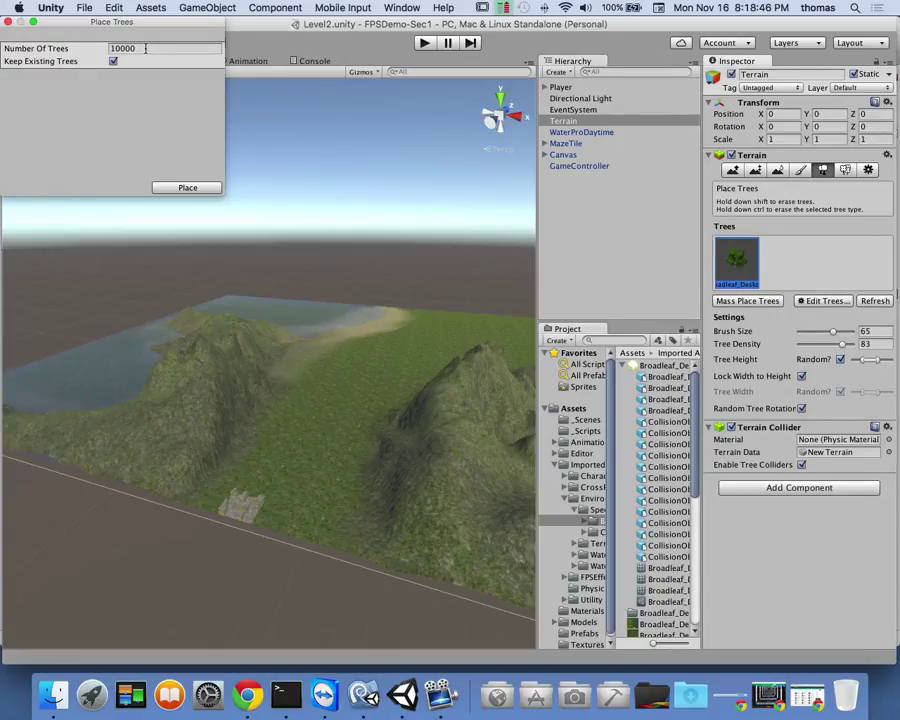
click(111, 49)
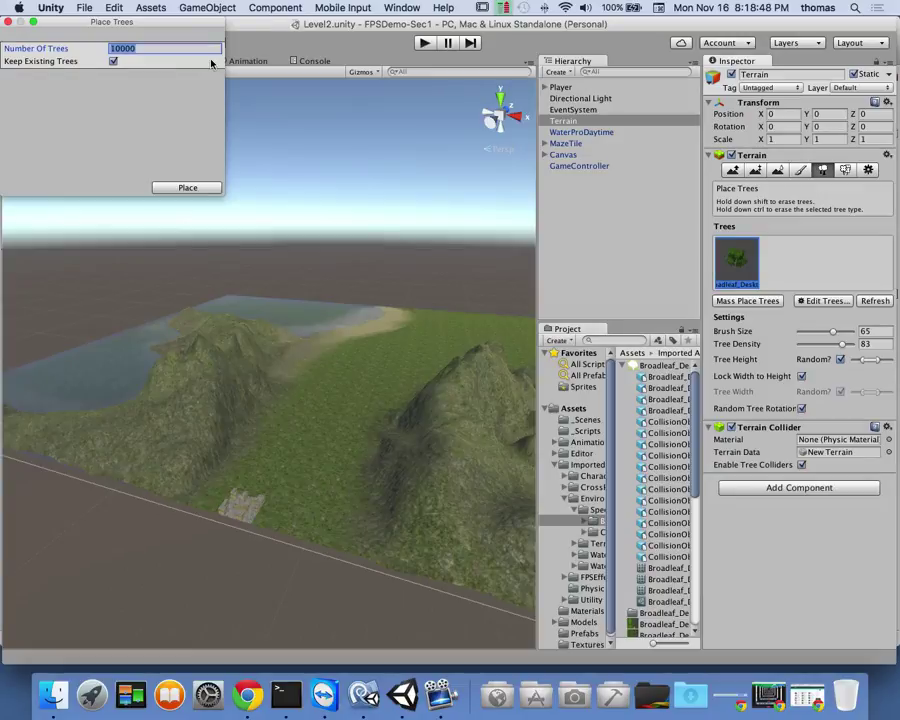
text(400)
click(187, 189)
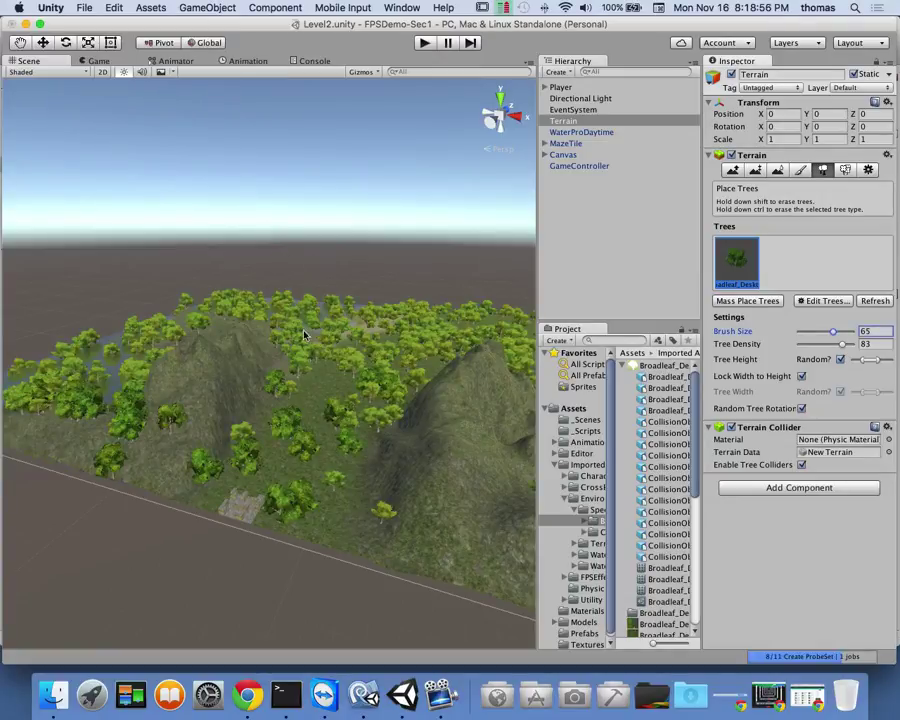
- Erase the trees from the enclosed grassy corner beyond the rocky ridge and from the ridge itself, with brush size 65
scroll(325, 402, down, 2)
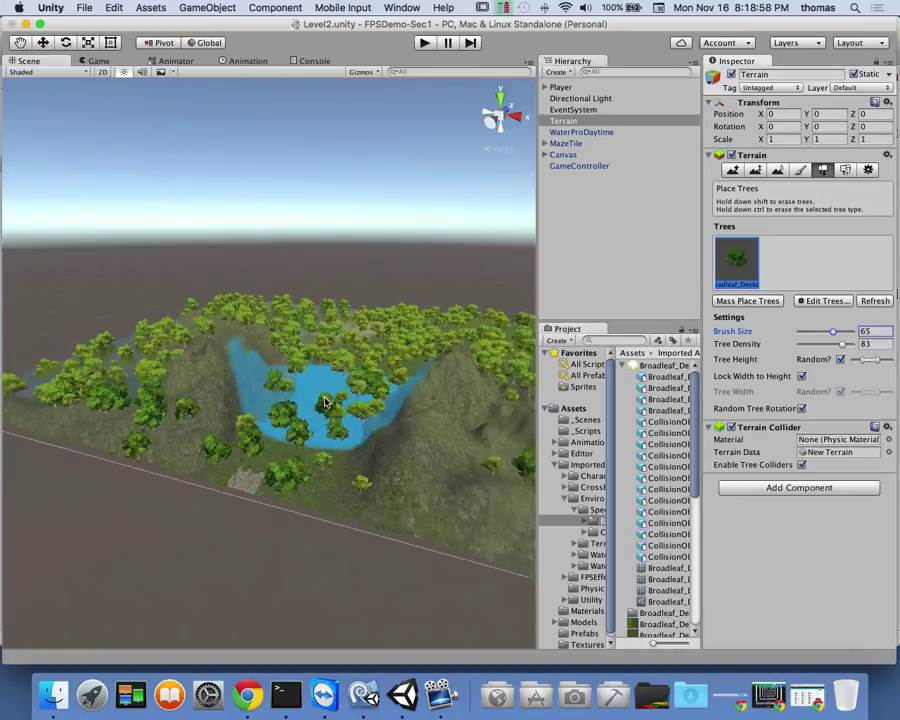
scroll(325, 402, down, 5)
scroll(333, 402, up, 2)
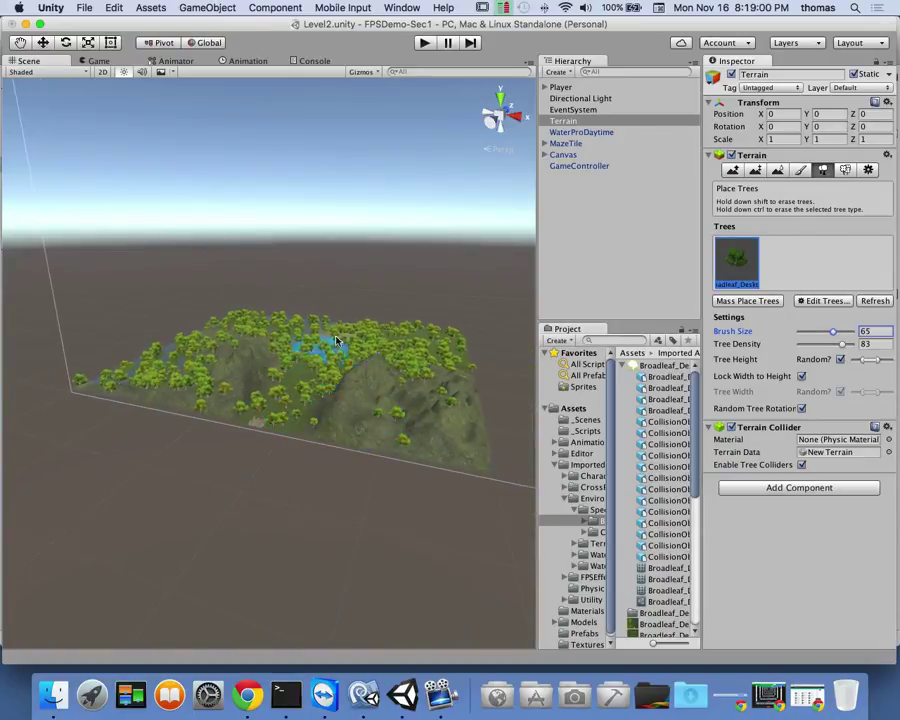
mouse_move(345, 323)
alt+mouse_down()
mouse_move(368, 316)
mouse_move(231, 416)
mouse_move(408, 321)
mouse_move(184, 420)
mouse_move(354, 354)
mouse_move(145, 378)
mouse_move(374, 368)
alt+mouse_up()
scroll(405, 366, up, 10)
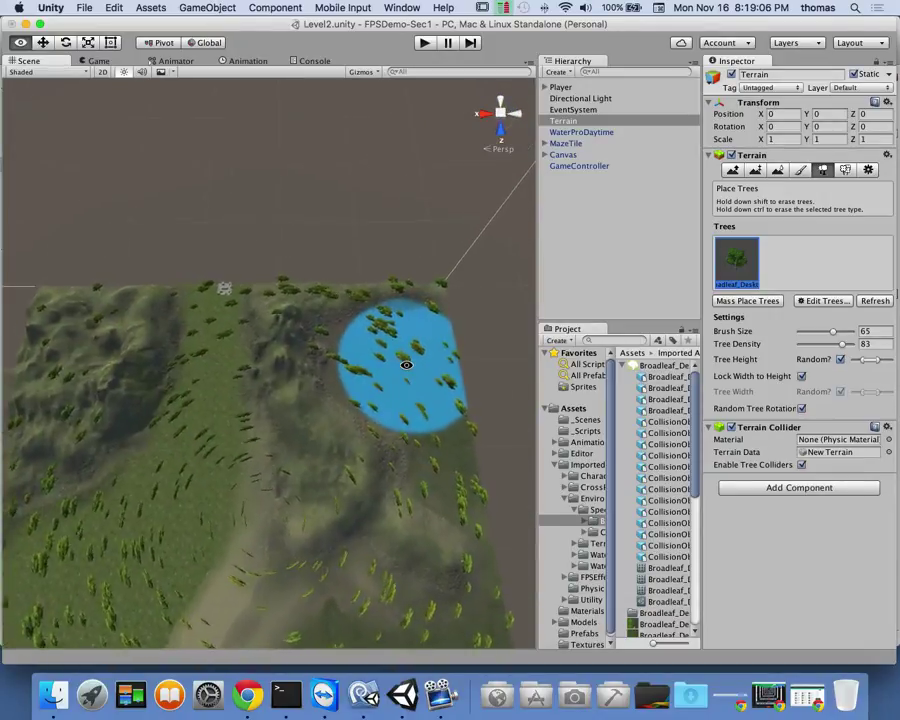
scroll(405, 366, up, 5)
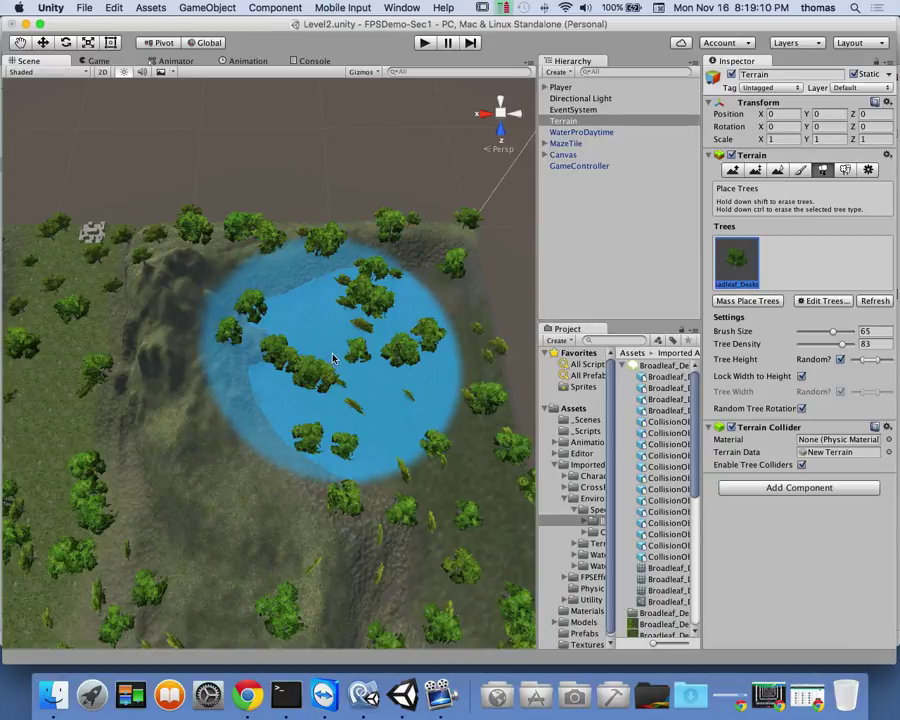
shift+drag(294, 292, 251, 263)
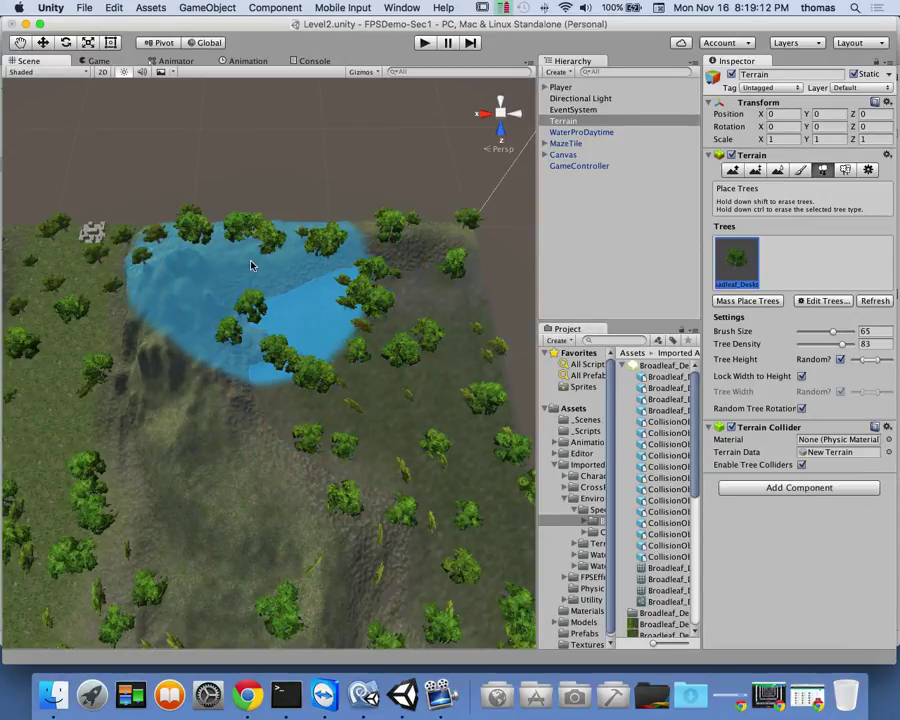
shift+drag(338, 273, 366, 272)
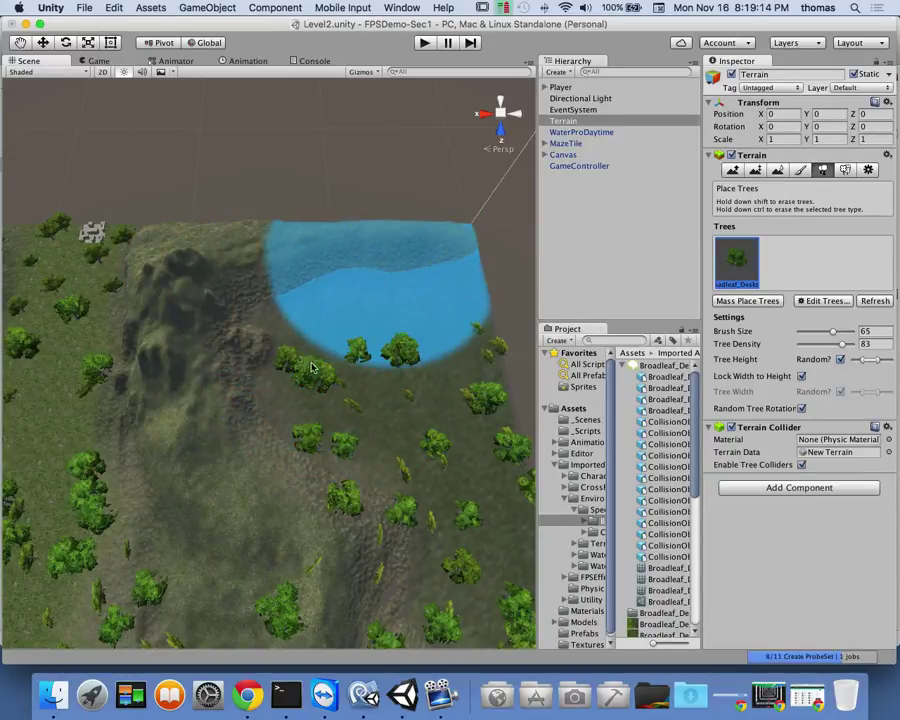
mouse_move(311, 368)
shift+mouse_down()
mouse_move(370, 372)
mouse_move(327, 374)
shift+mouse_up()
shift+drag(441, 377, 428, 402)
mouse_move(371, 477)
shift+mouse_down()
mouse_move(362, 472)
mouse_move(383, 488)
shift+mouse_up()
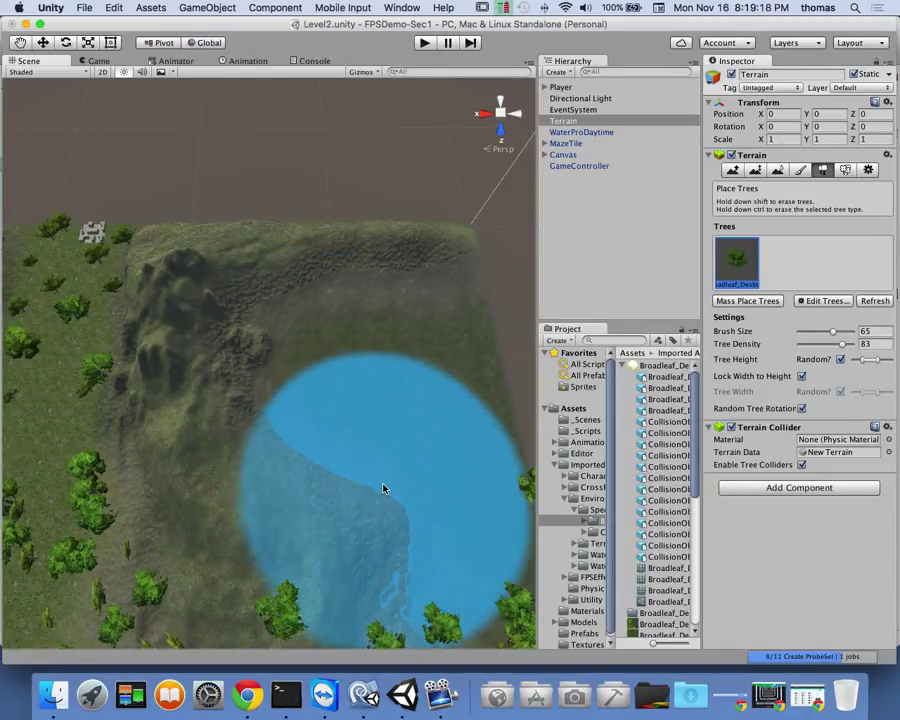
- Erase the trees from the lower grassland between the ridge, sandy path and terrain edge, and from the mountains across the valley
scroll(385, 481, down, 5)
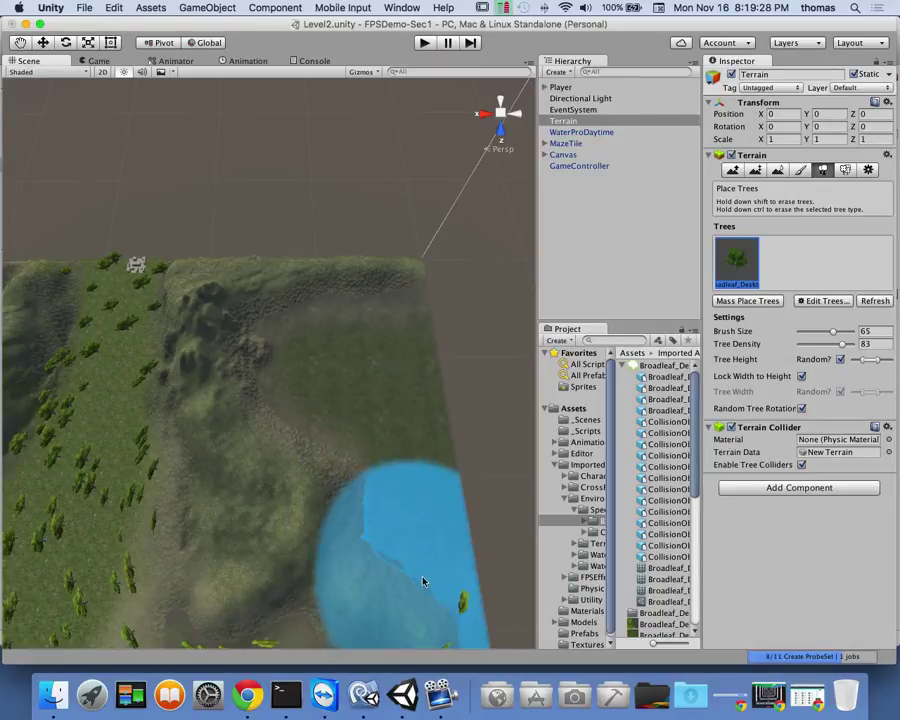
scroll(305, 554, down, 3)
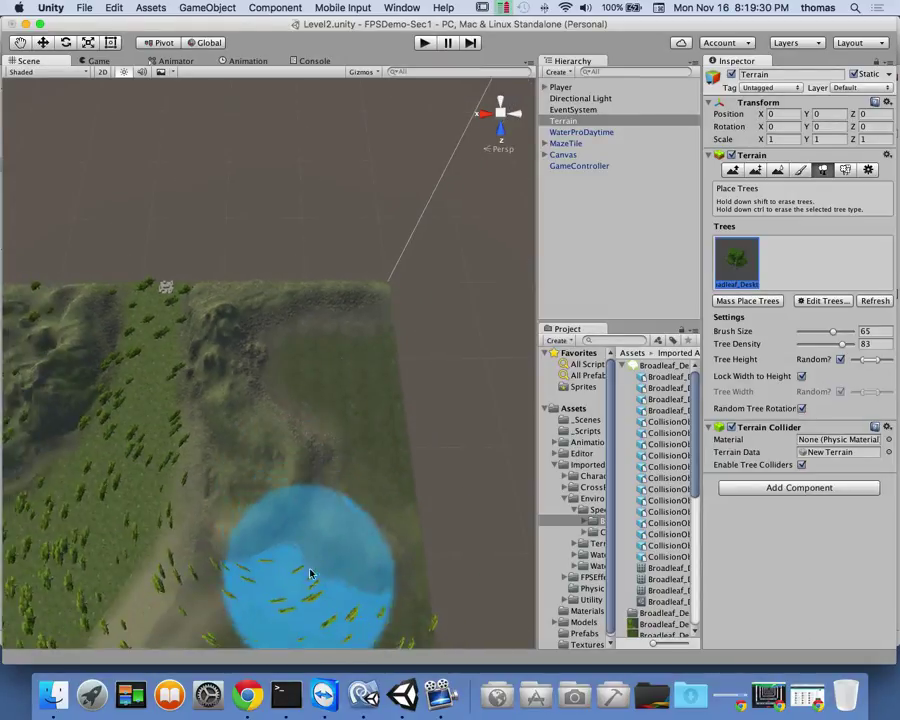
scroll(309, 528, down, 3)
shift+drag(279, 558, 350, 568)
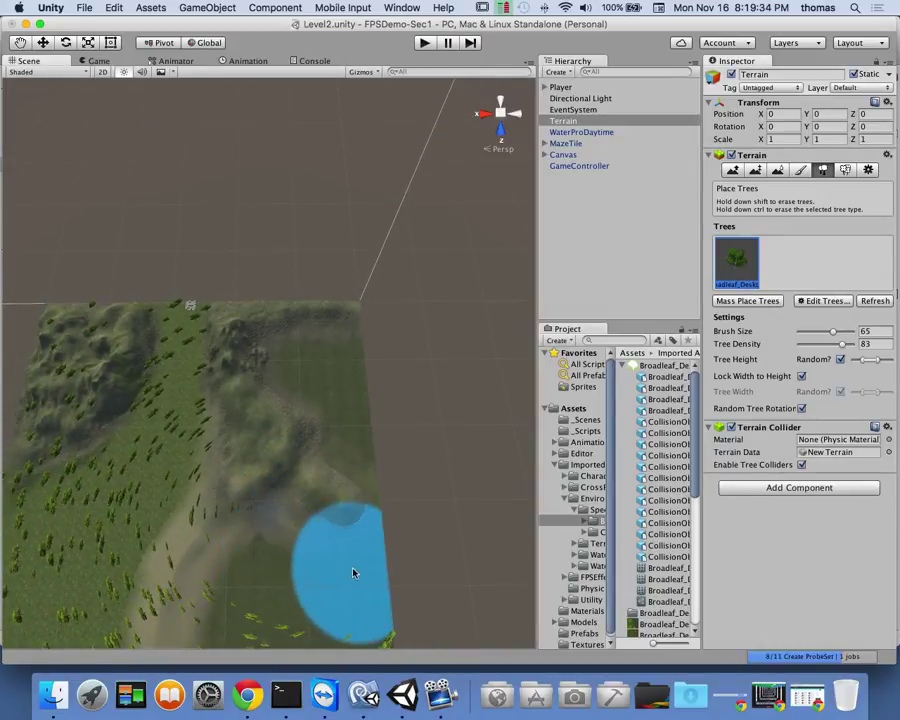
scroll(292, 589, down, 1)
scroll(289, 586, down, 2)
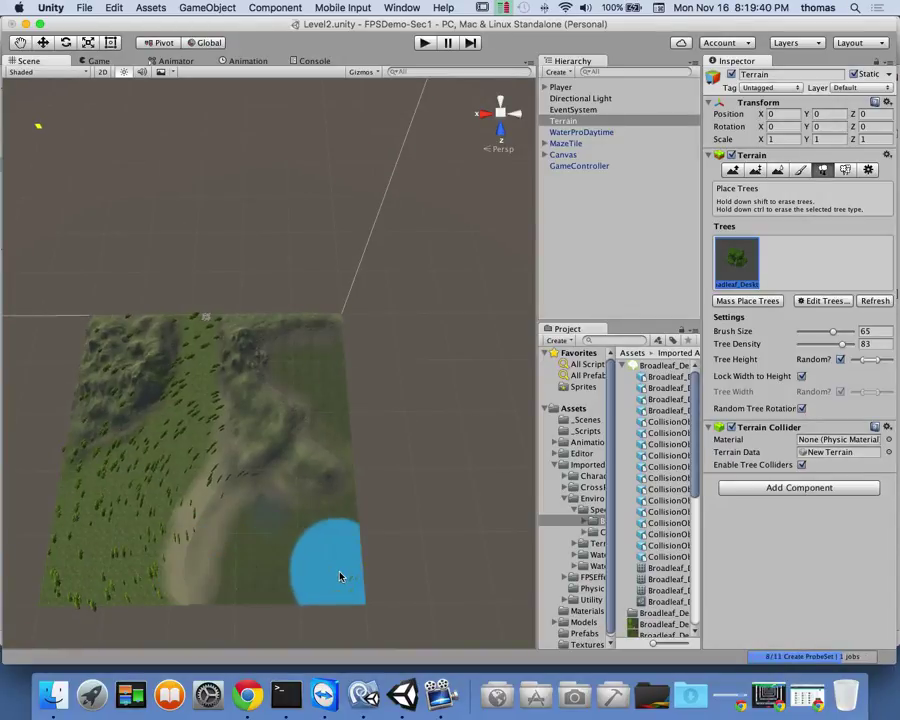
shift+click(208, 557)
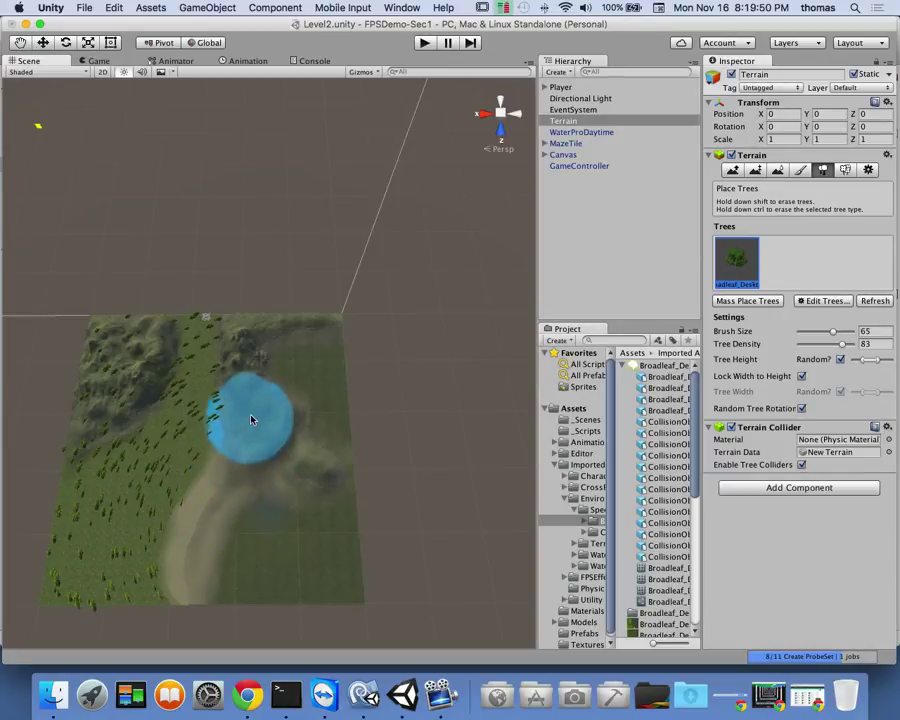
mouse_move(137, 348)
shift+mouse_down()
mouse_move(123, 369)
mouse_move(123, 338)
mouse_move(94, 395)
shift+mouse_up()
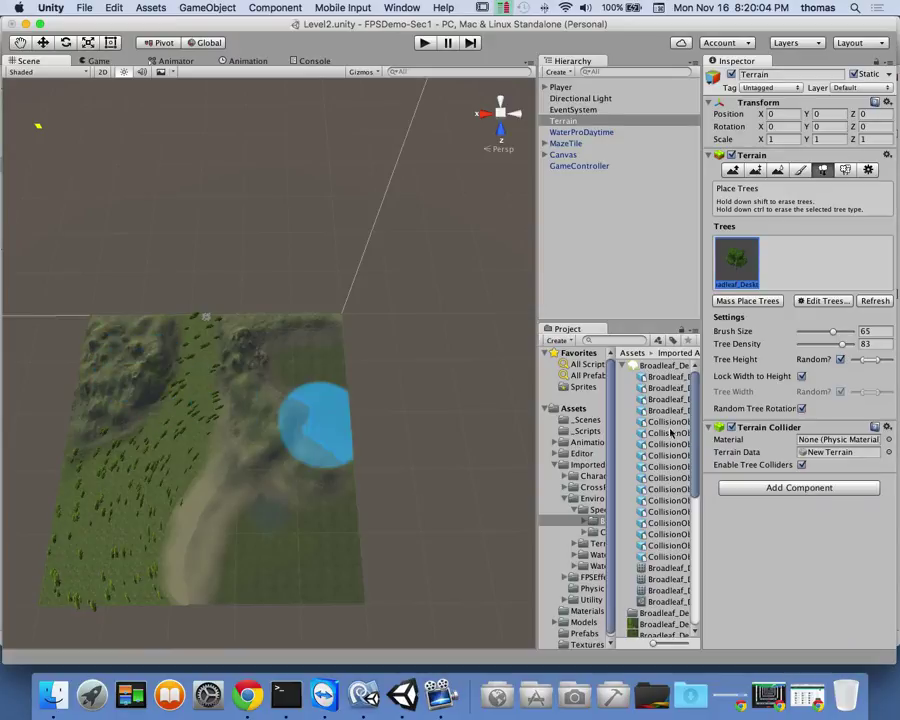
- Erase the trees around the maze structure at the narrow end of the valley using the Place Trees tool
scroll(170, 330, up, 5)
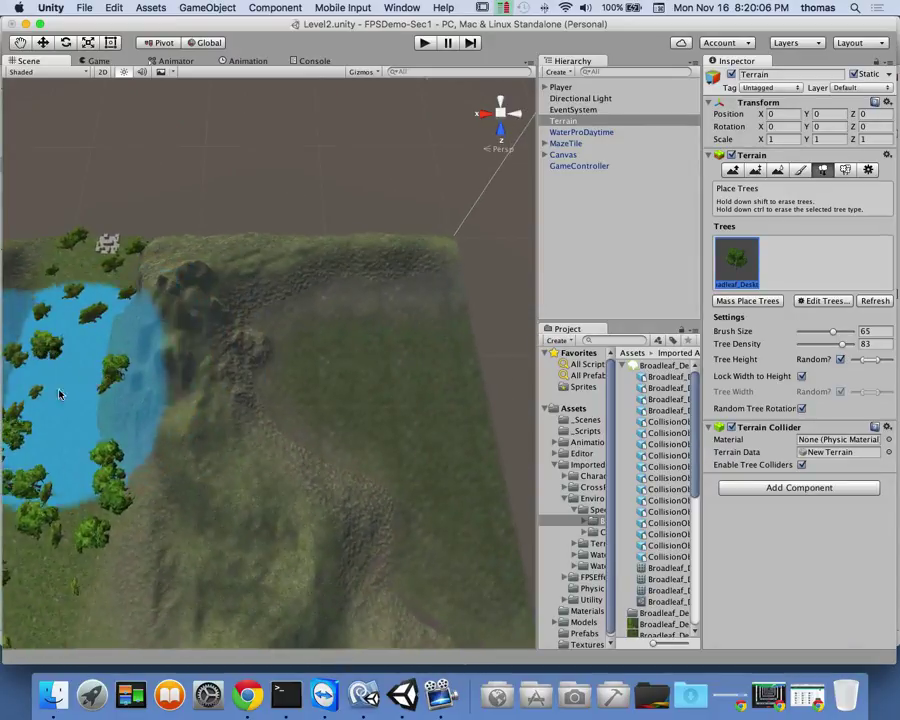
key(q)
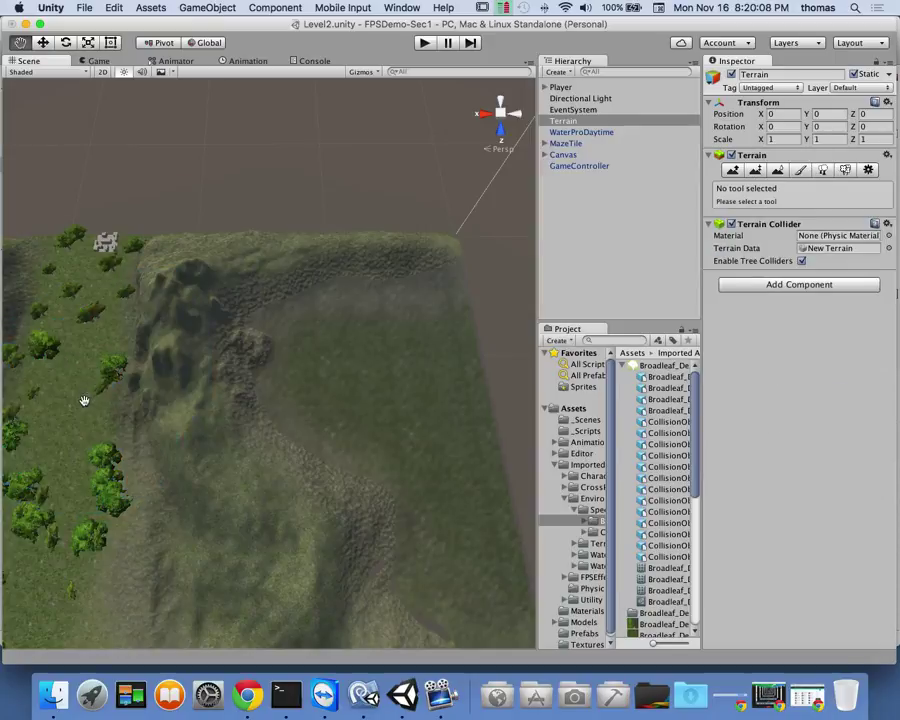
drag(84, 400, 313, 421)
scroll(167, 414, up, 3)
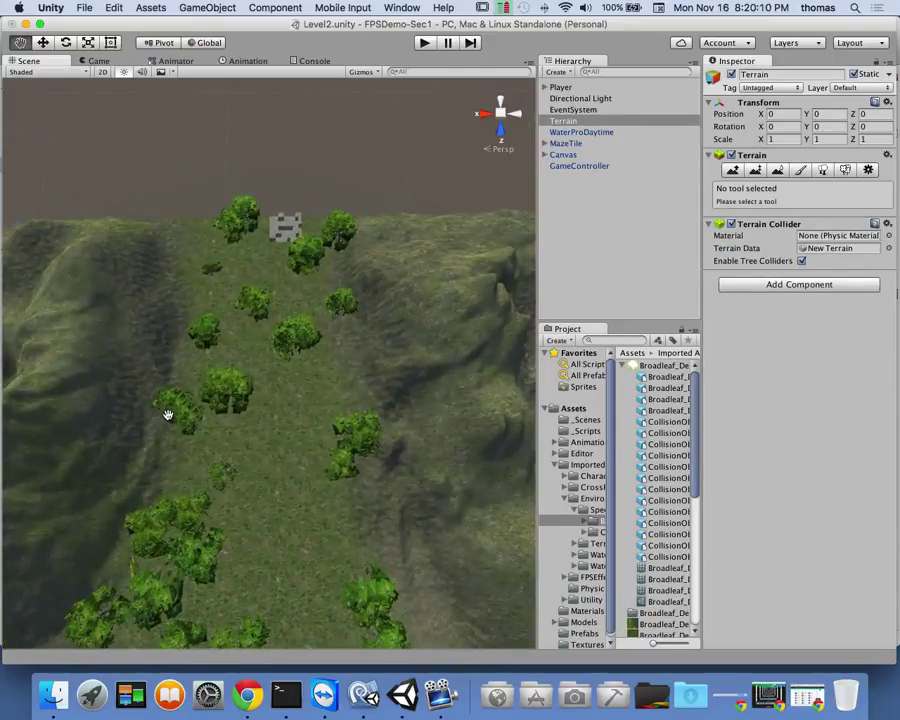
scroll(170, 416, up, 3)
scroll(210, 394, up, 1)
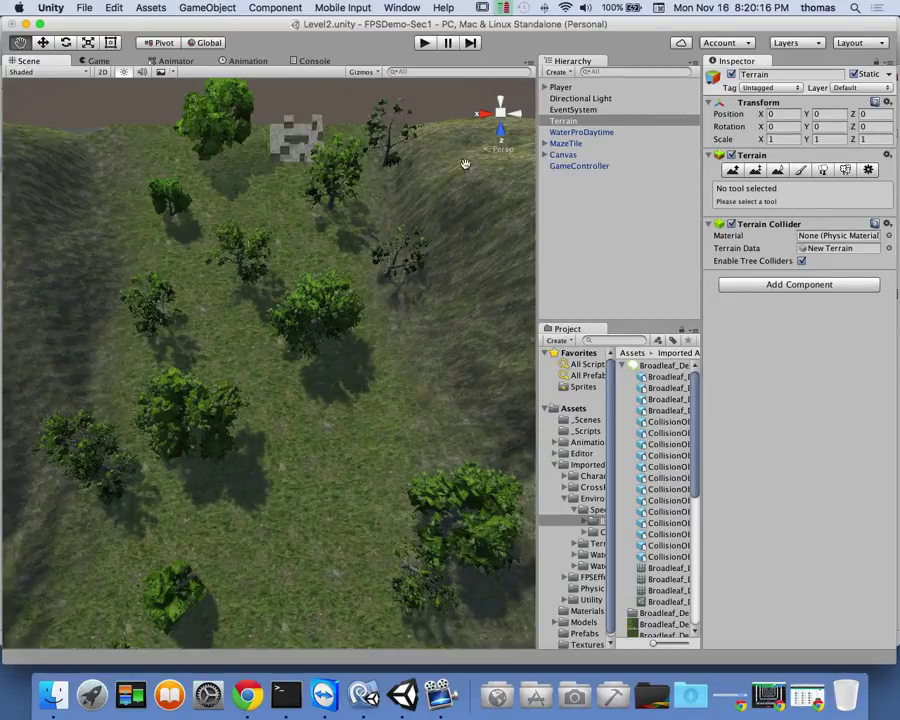
click(822, 171)
mouse_move(291, 195)
mouse_down()
mouse_move(279, 197)
mouse_move(263, 224)
mouse_up()
scroll(367, 259, down, 6)
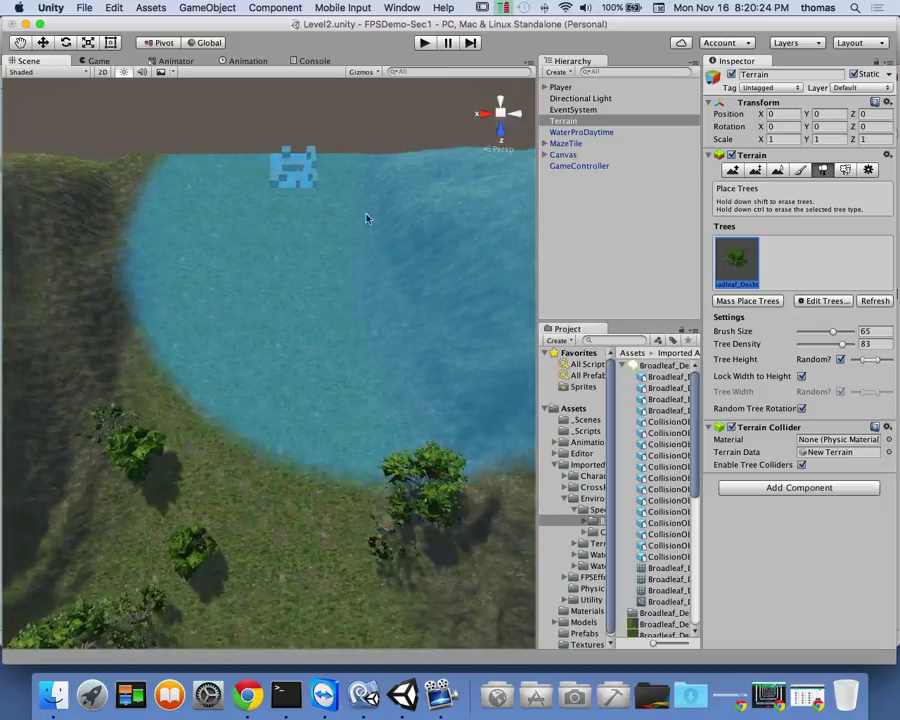
scroll(362, 202, down, 3)
scroll(462, 251, down, 4)
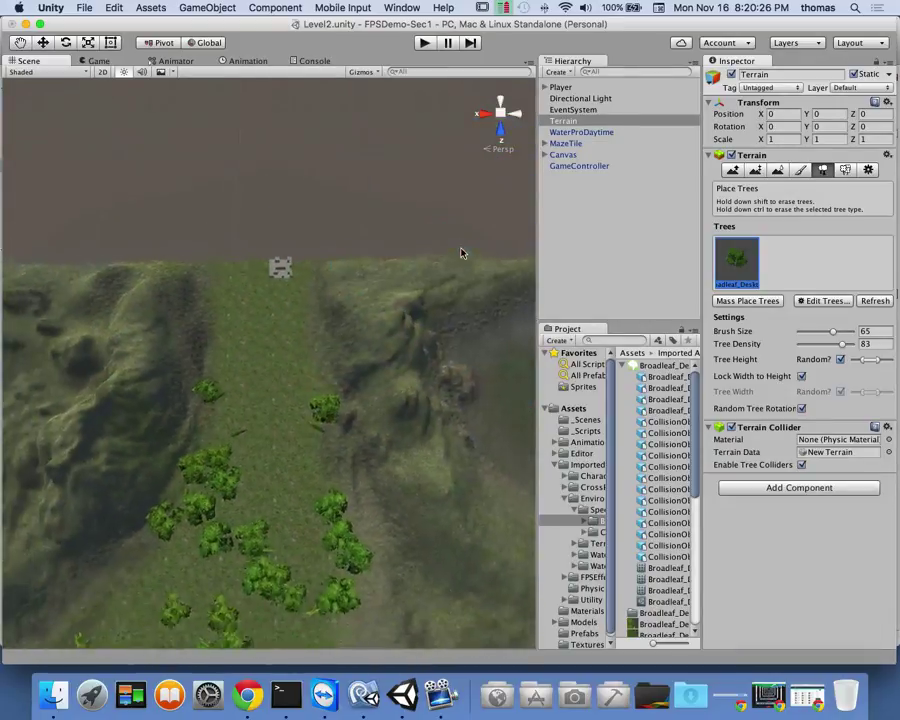
- Reduce the tree brush size to 23 and erase the nearest trees on both sides of the valley below the maze structure
click(834, 332)
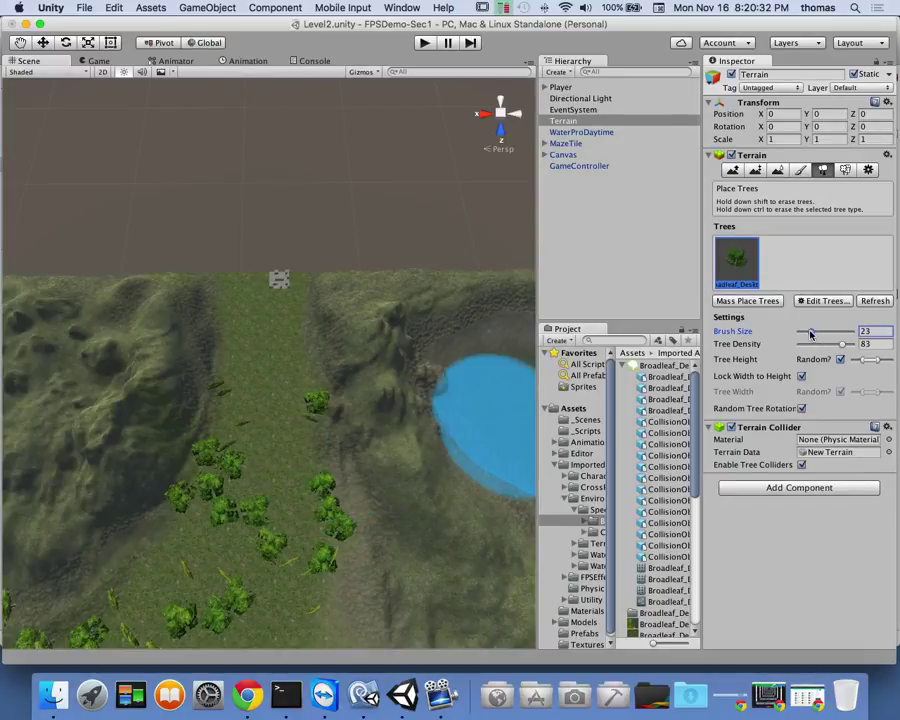
shift+click(314, 405)
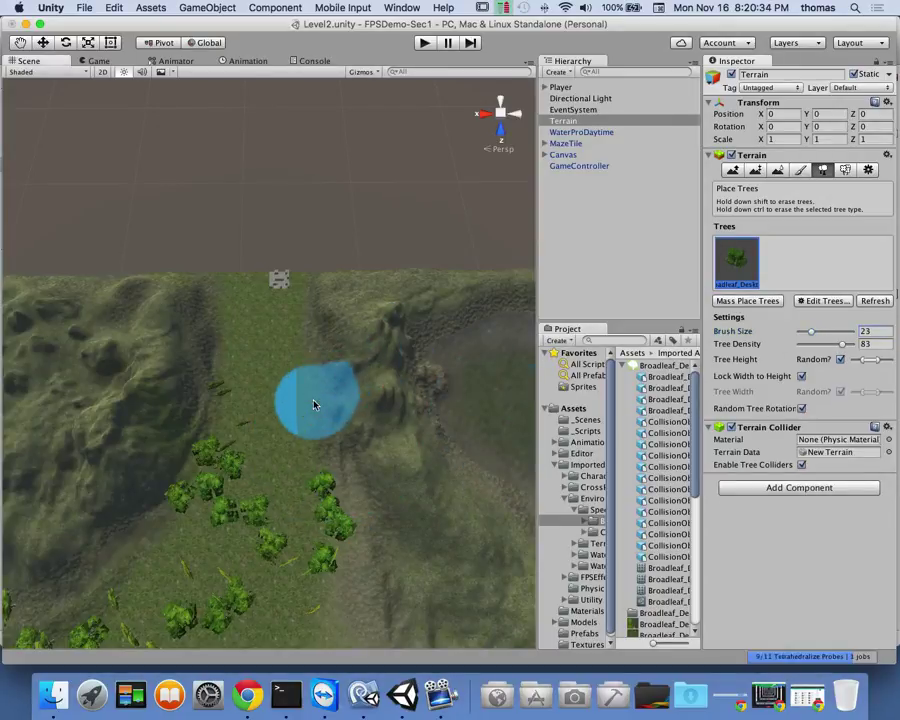
shift+click(225, 398)
shift+click(246, 416)
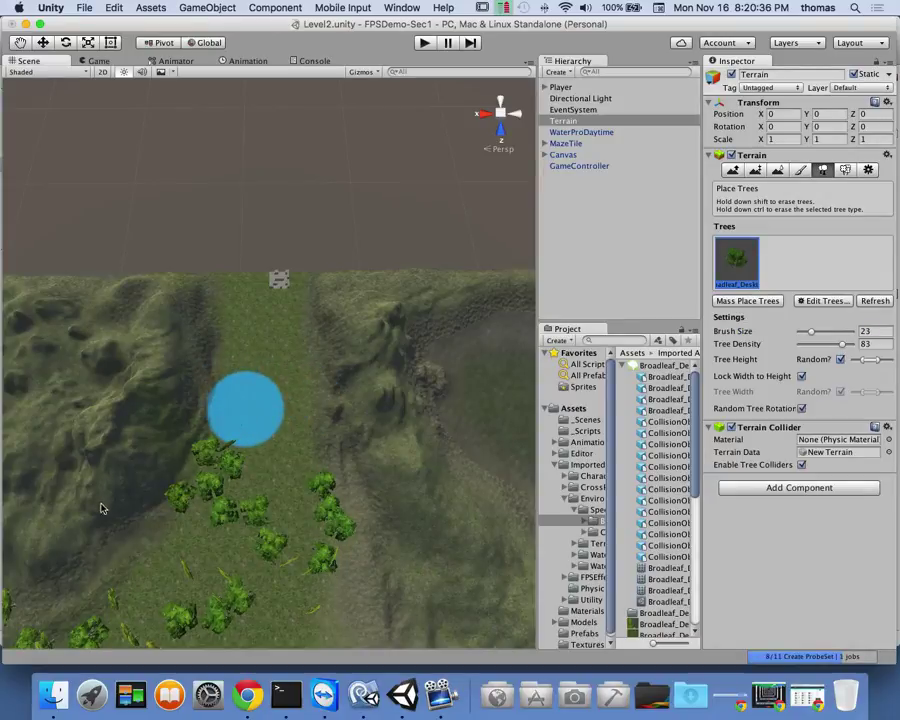
- Erase the cluster of trees at the foot of the mountain along the terrain's outer edge and tidy the nearby slope
scroll(80, 564, down, 3)
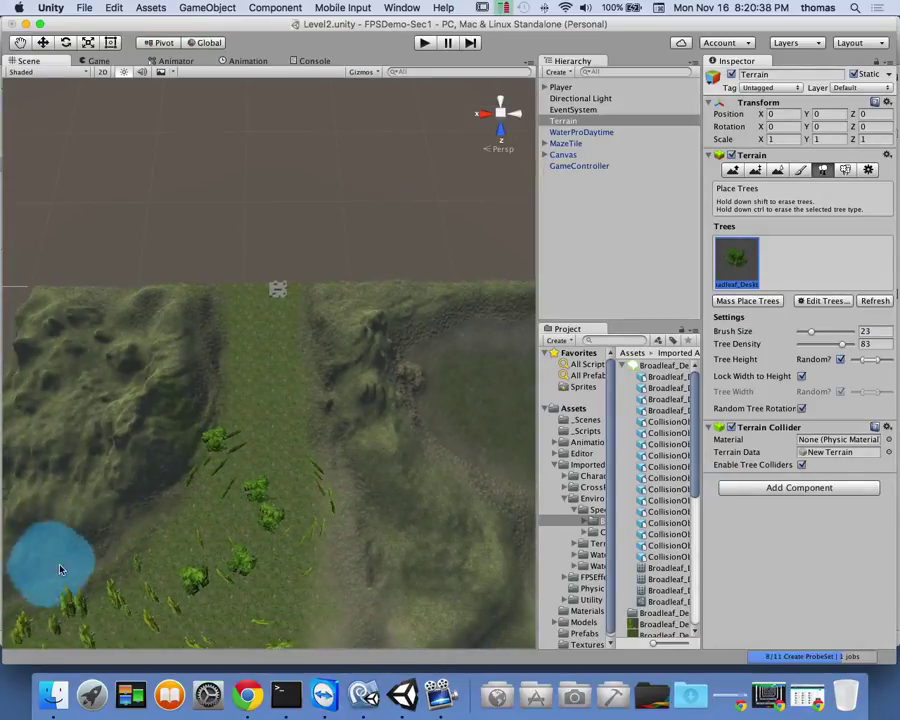
key(q)
drag(75, 592, 354, 450)
scroll(244, 545, down, 3)
scroll(244, 545, up, 5)
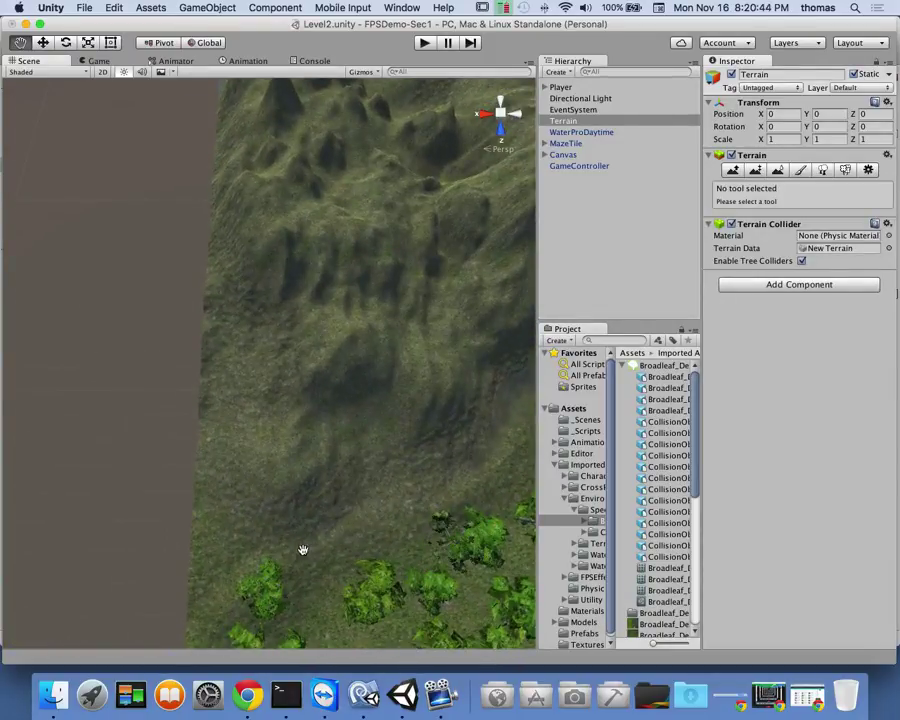
drag(310, 553, 276, 405)
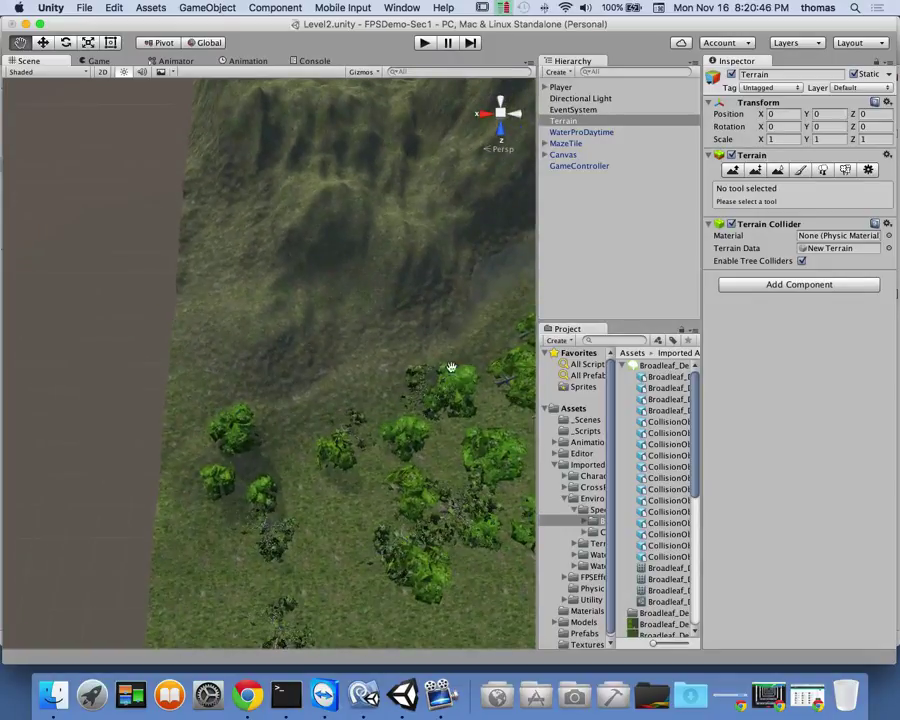
click(823, 170)
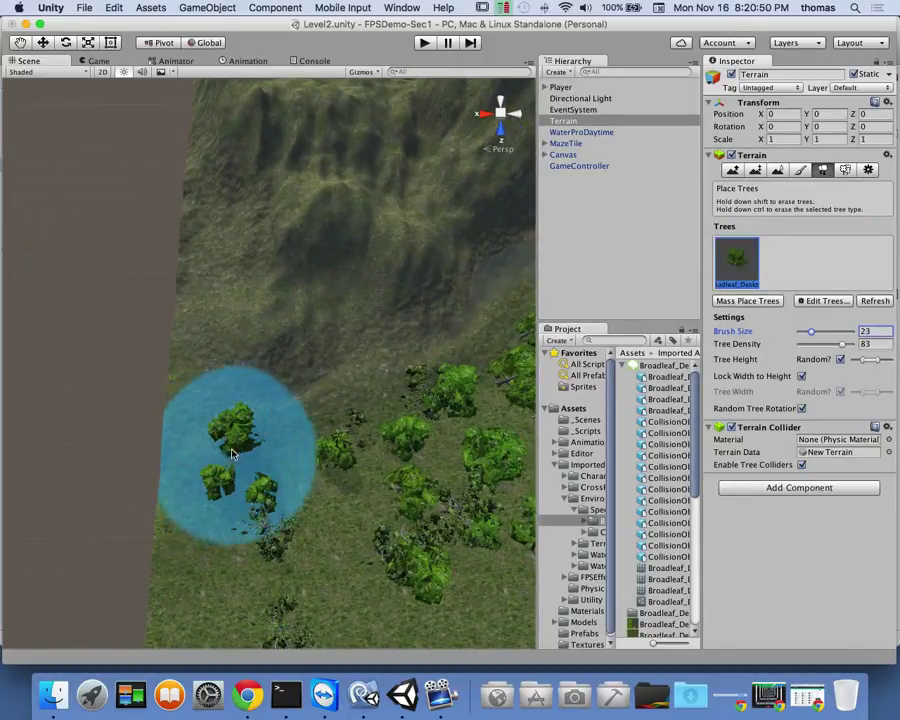
shift+click(232, 454)
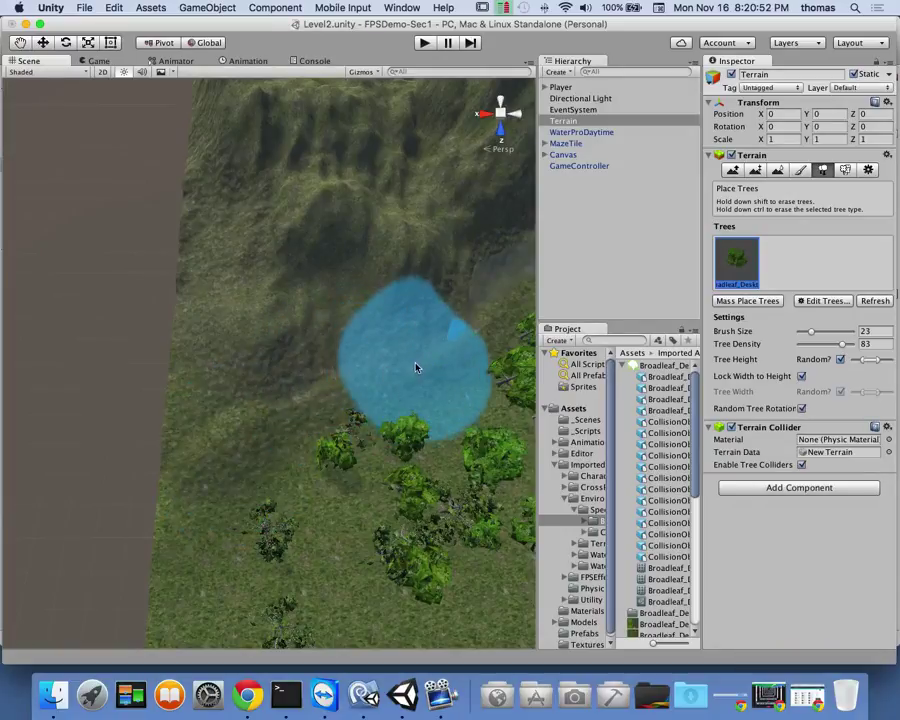
- Paint extra Broadleaf_Desktop trees on the grass beside the sandy path and erase those standing closest to the path
alt+drag(400, 386, 262, 444)
scroll(201, 462, down, 3)
scroll(203, 456, up, 3)
scroll(207, 462, down, 3)
scroll(207, 465, up, 2)
scroll(155, 522, up, 2)
mouse_move(201, 438)
alt+mouse_down()
mouse_move(296, 499)
mouse_move(219, 488)
alt+mouse_up()
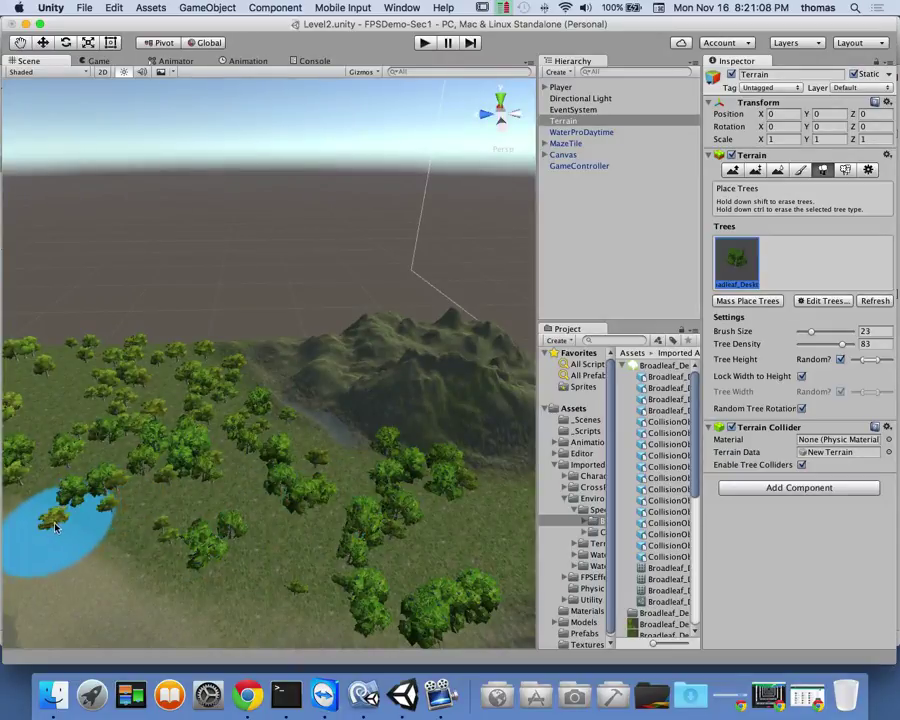
click(22, 556)
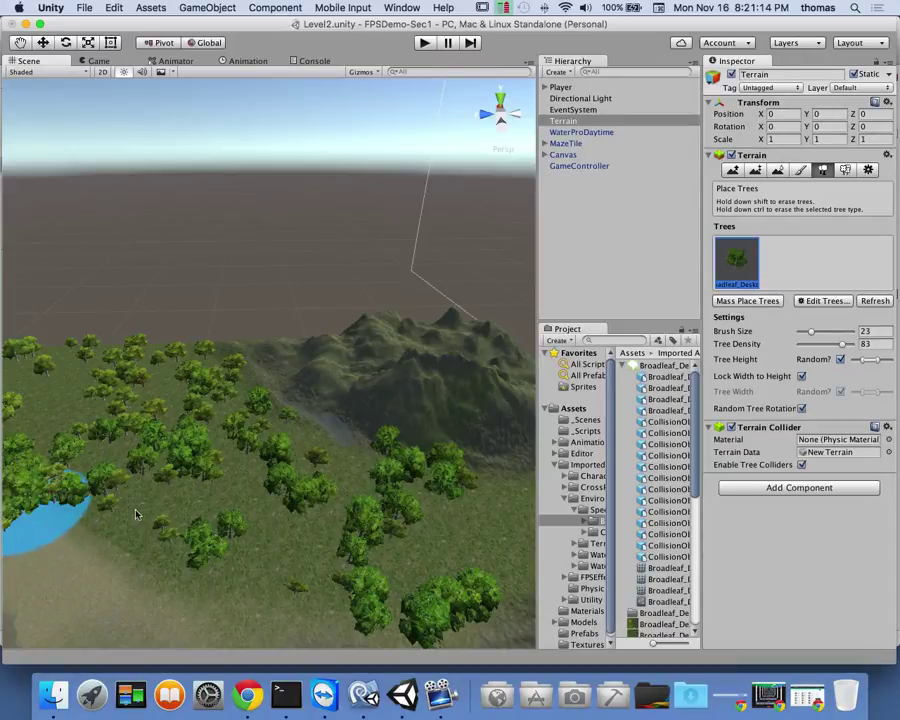
shift+click(25, 507)
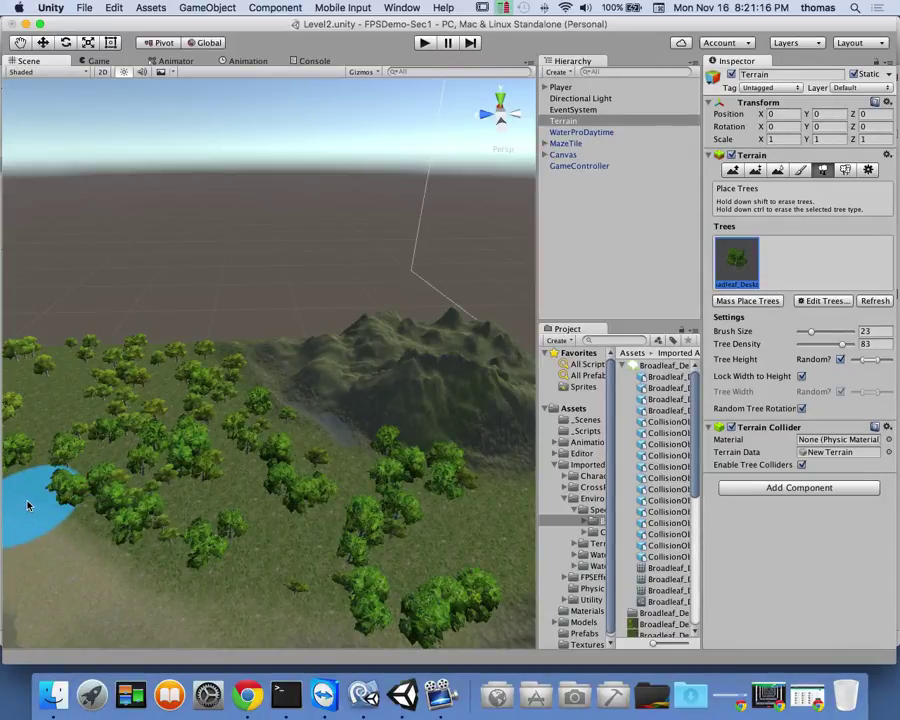
- Play test Level2 and walk the player from the start area across the grass to the nearest trees beside the mountain
mouse_move(28, 504)
alt+mouse_down()
mouse_move(161, 482)
mouse_move(183, 522)
mouse_move(151, 569)
mouse_move(184, 519)
mouse_move(366, 490)
mouse_move(368, 581)
alt+mouse_up()
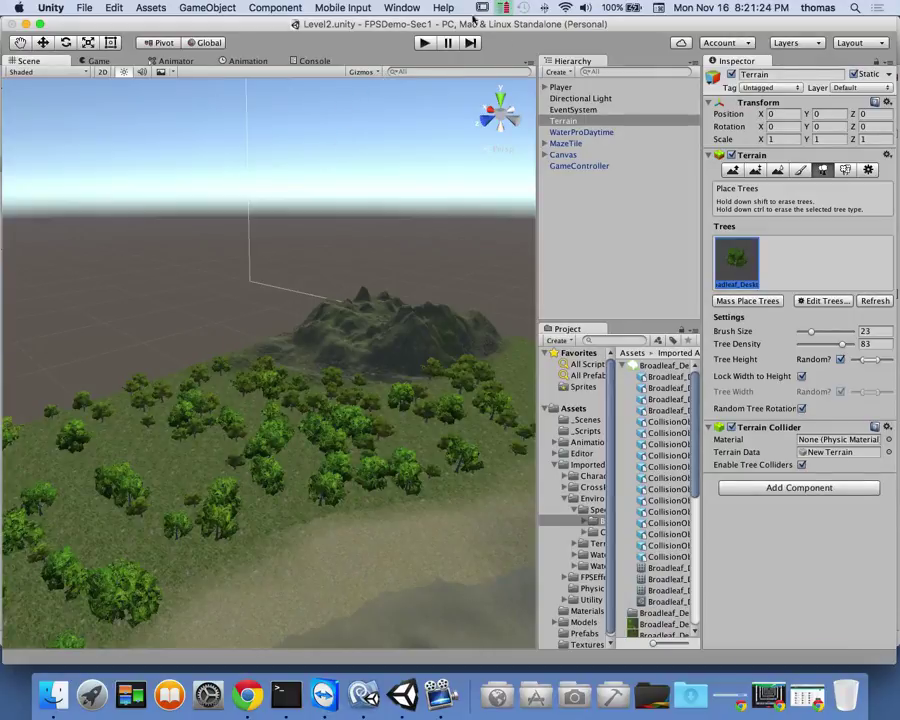
click(424, 43)
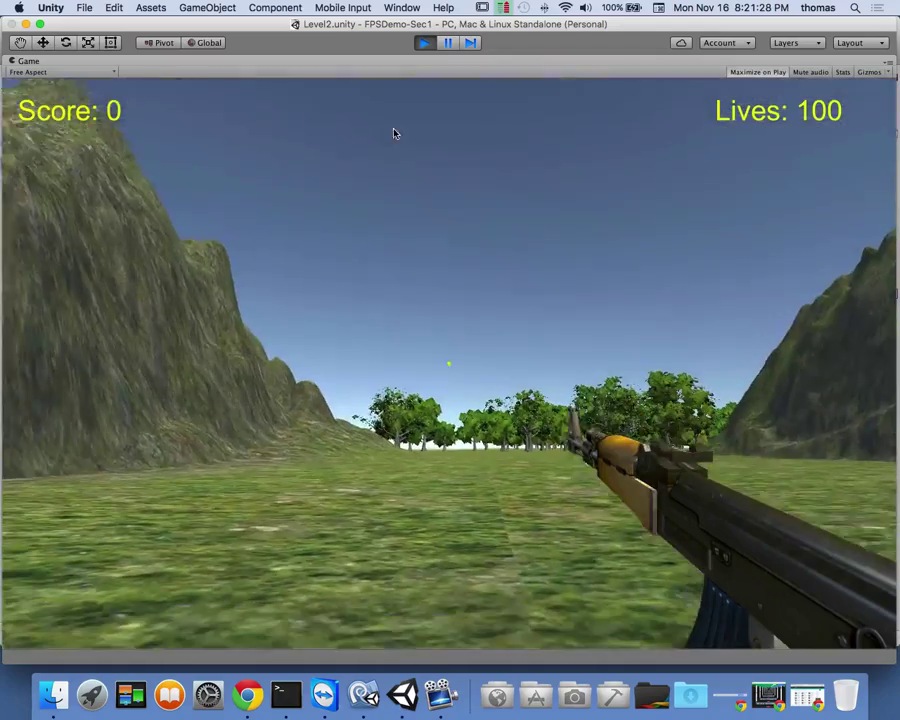
key(w)
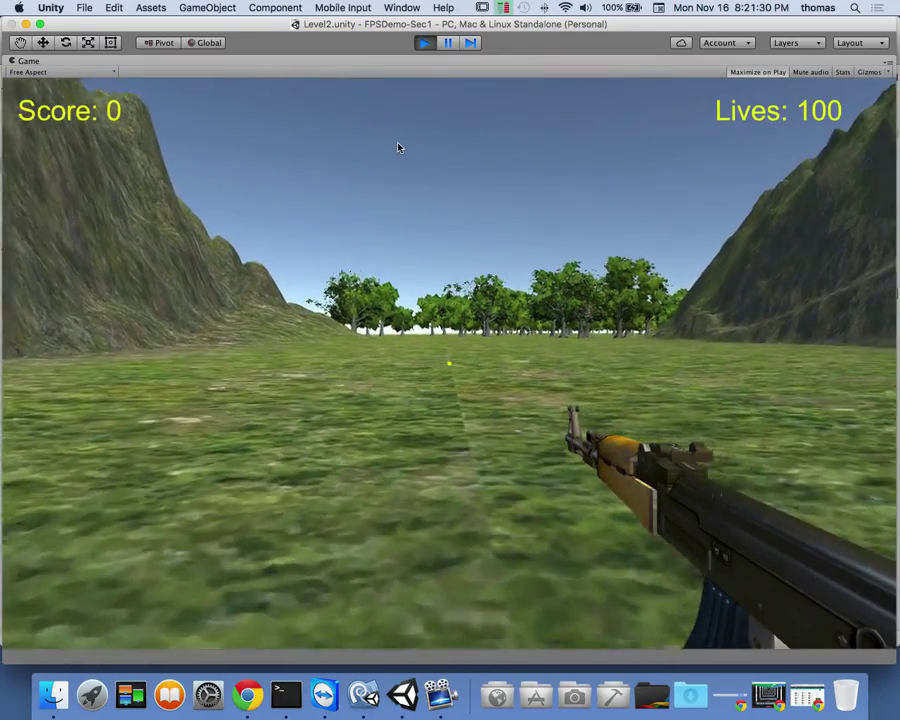
key(w)
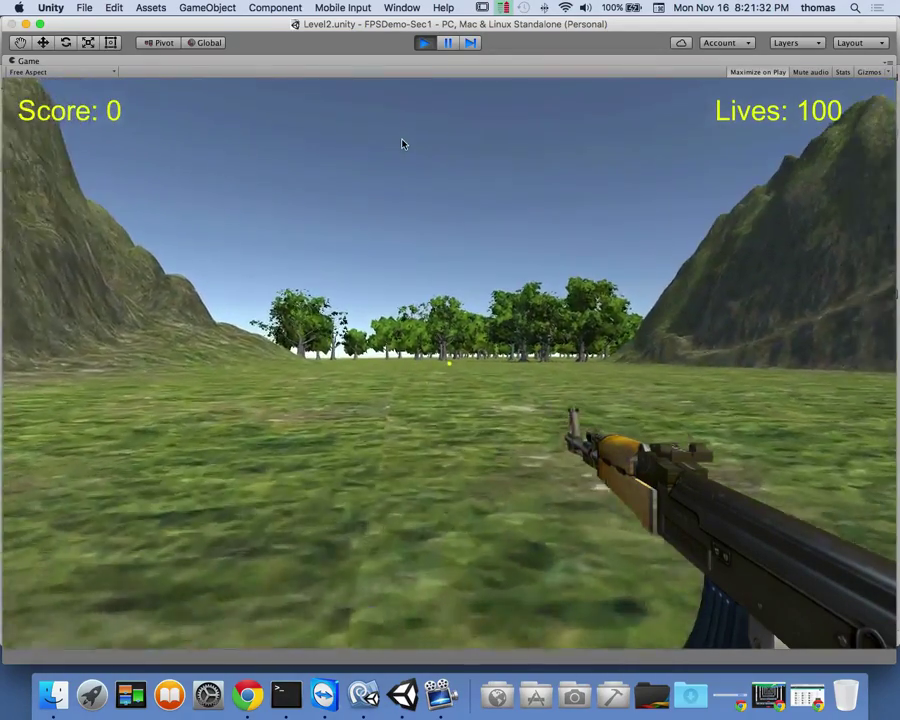
key(w)
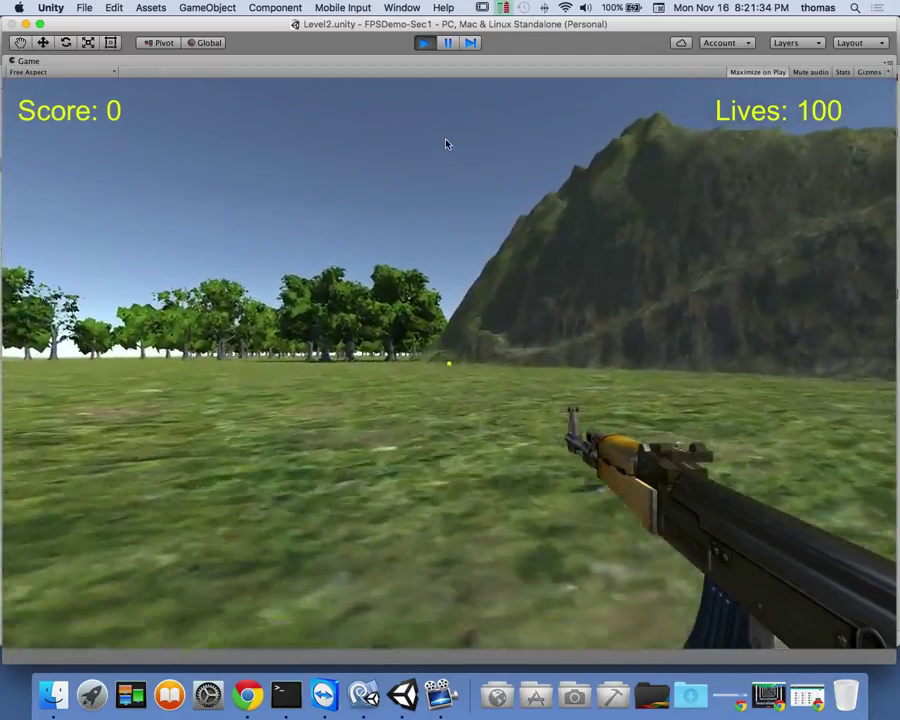
key(w)
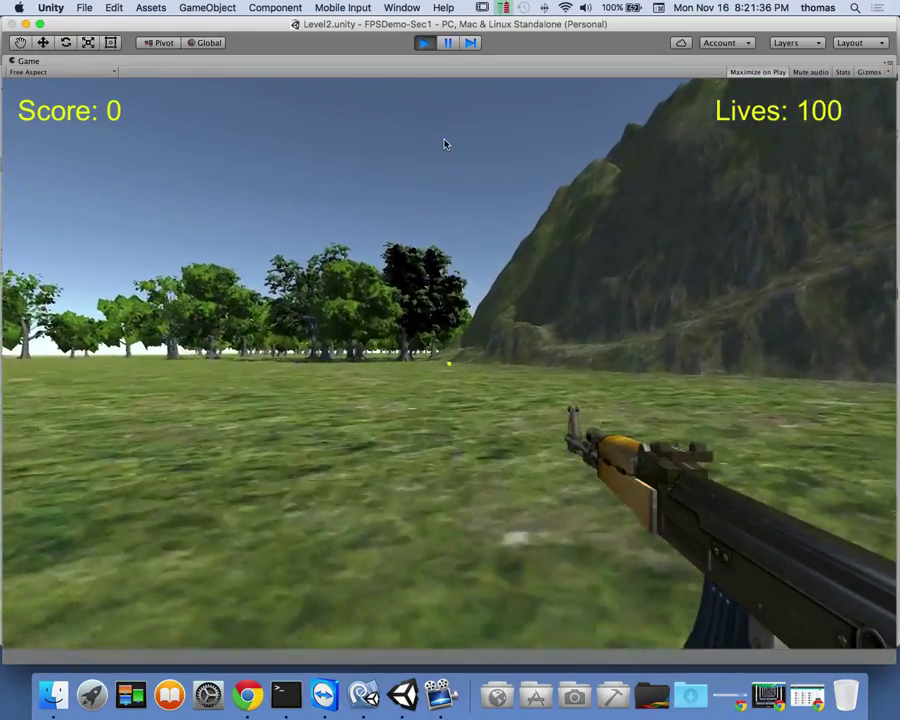
key(w)
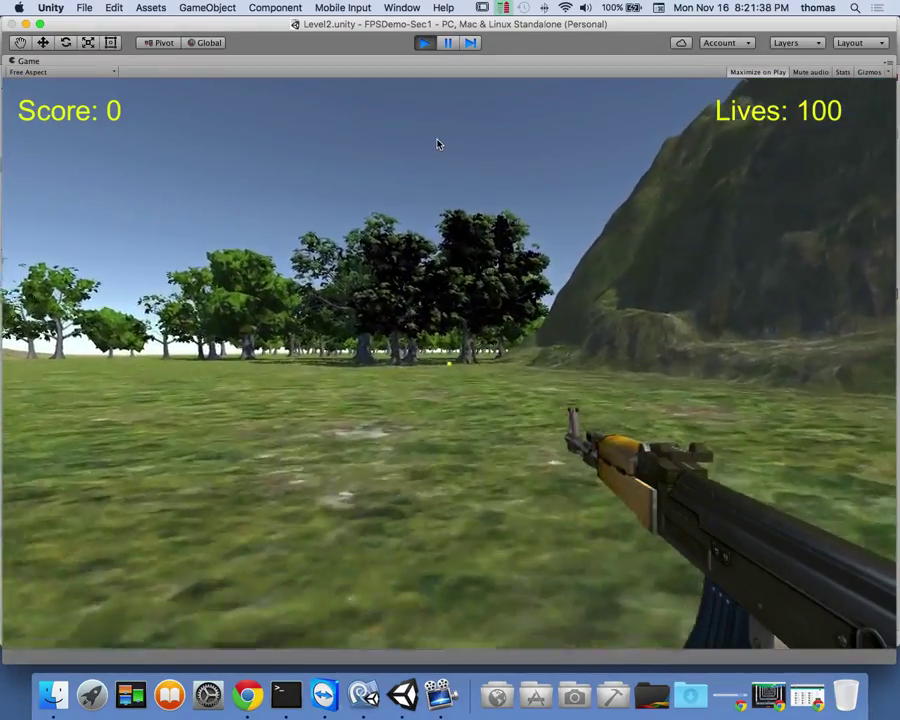
key(w)
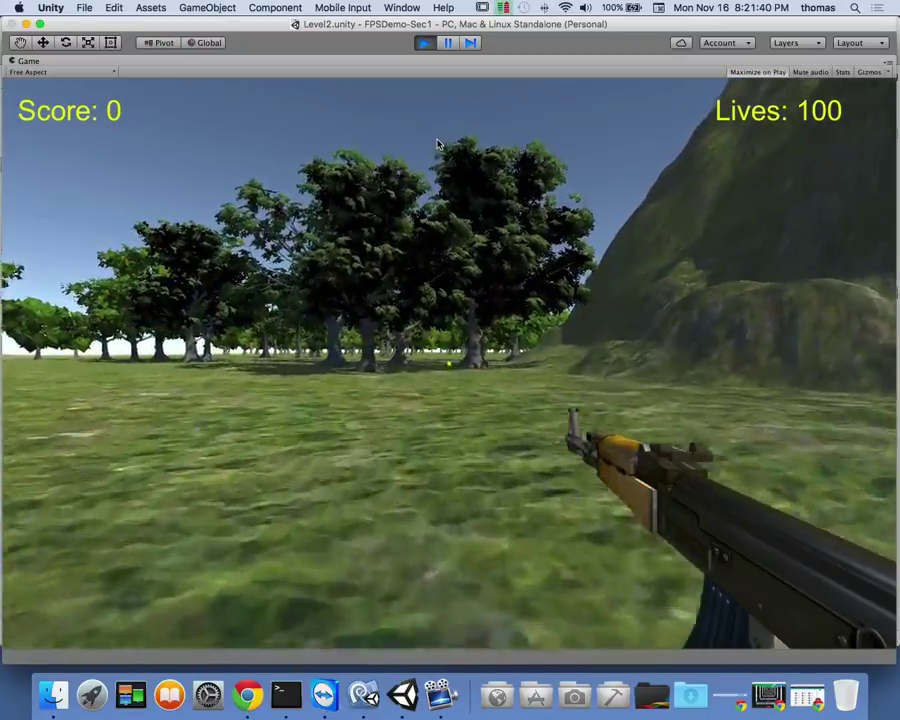
key(w)
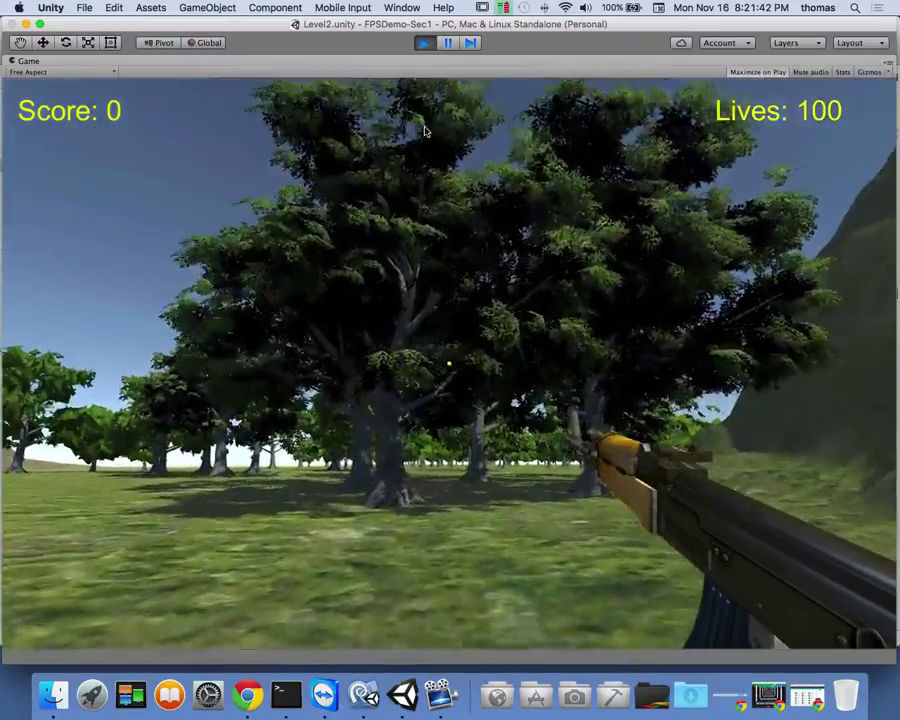
- Walk the player in among the Broadleaf_Desktop trees and inspect the forest from ground level
key(w)
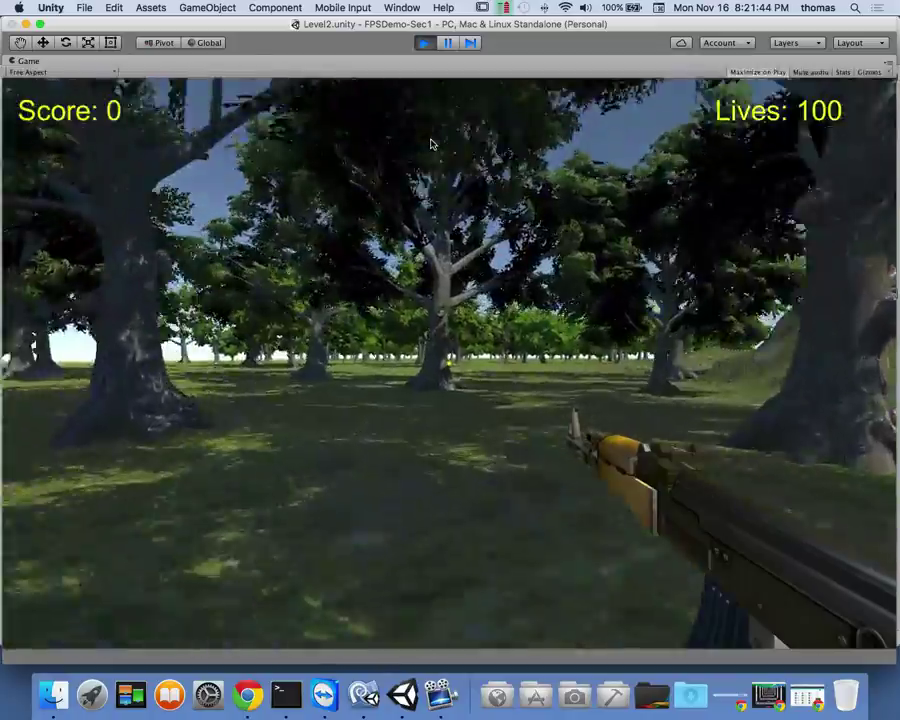
key(w)
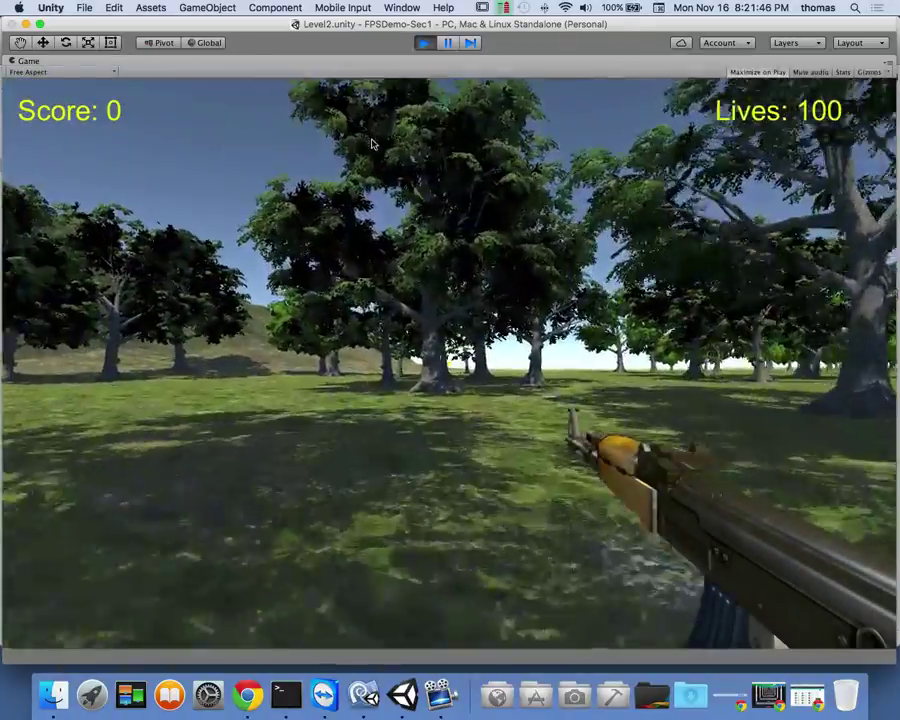
key(w)
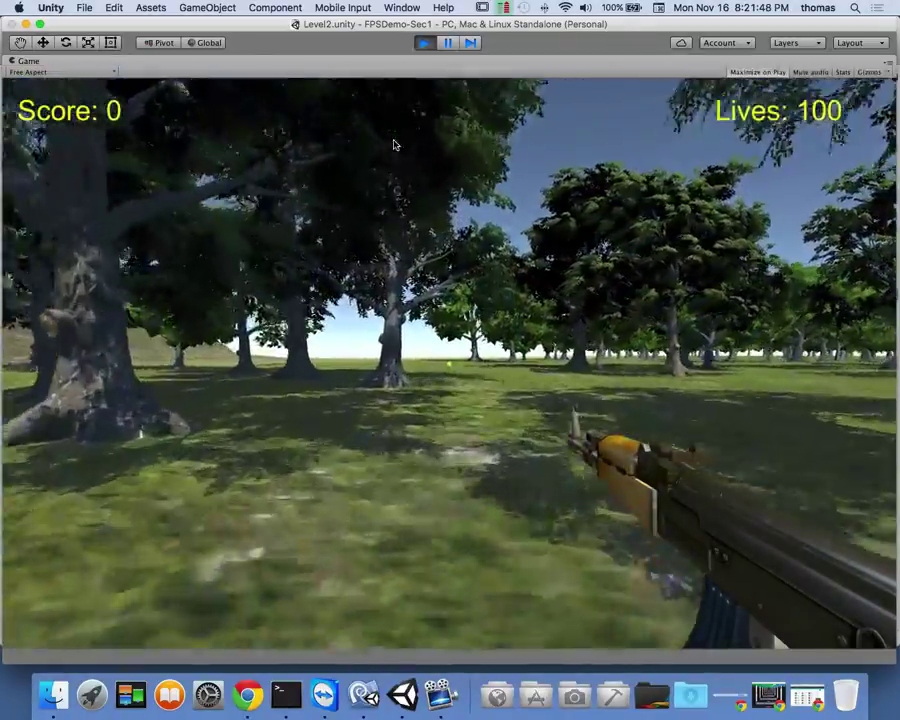
key(w)
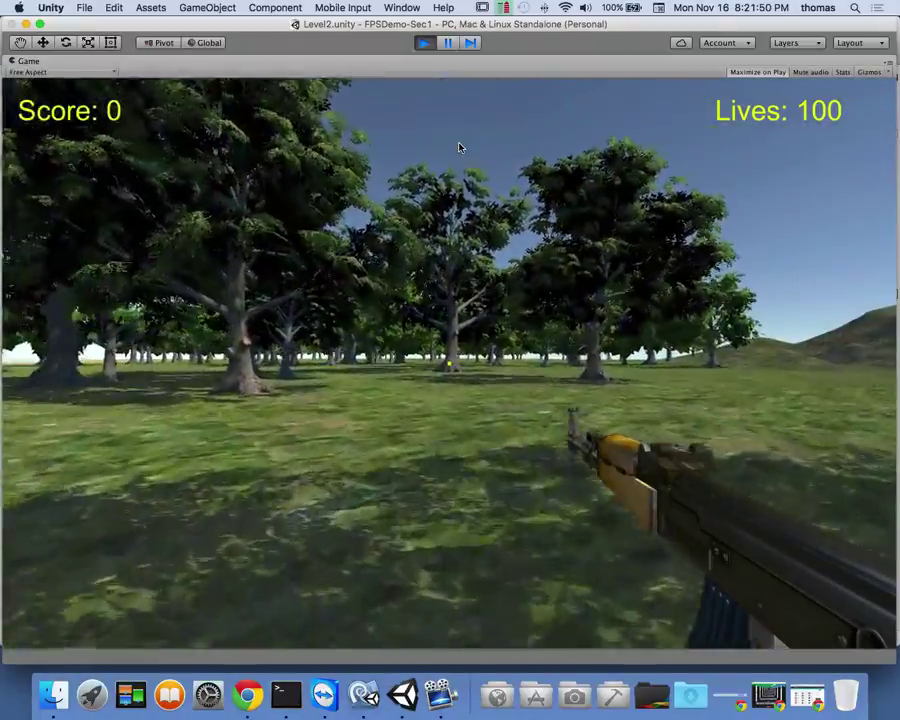
key(w)
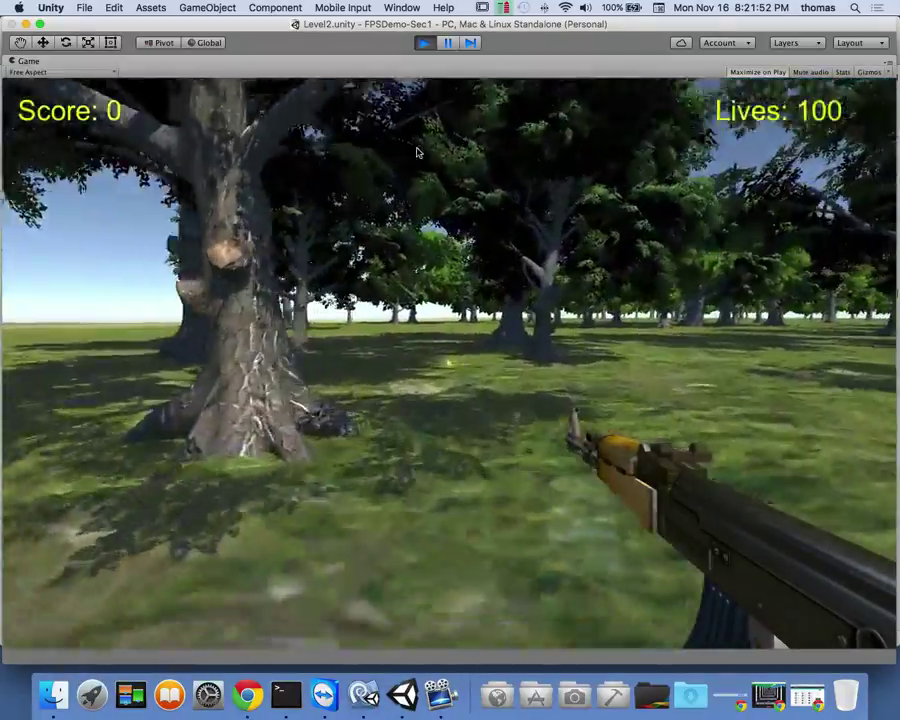
key(w)
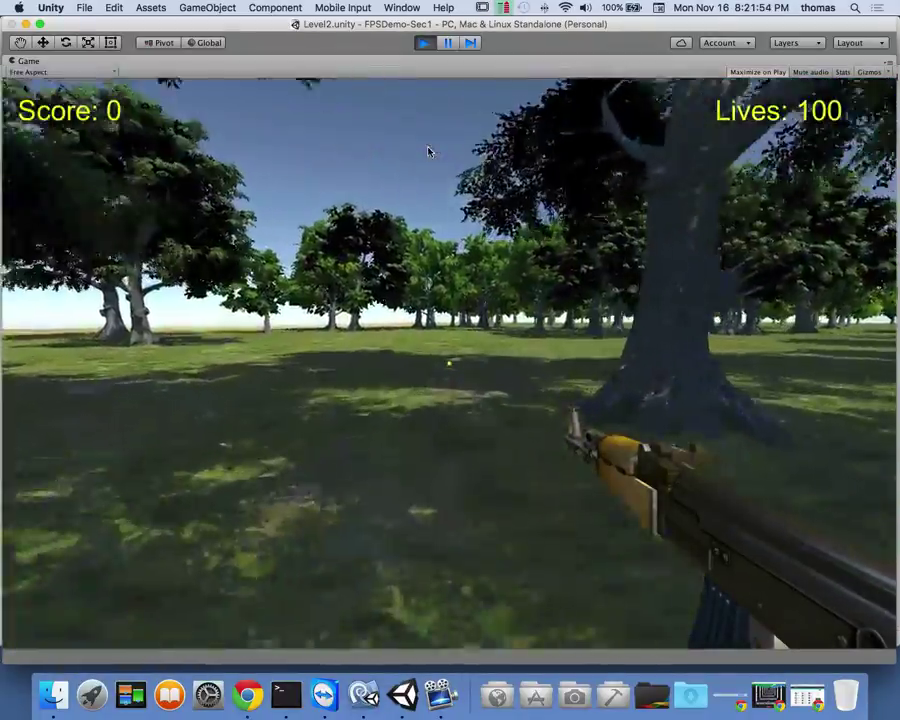
- Approach the separate pair of trees near the hill, inspect the trunk and branches up close, and stop the play test
key(w)
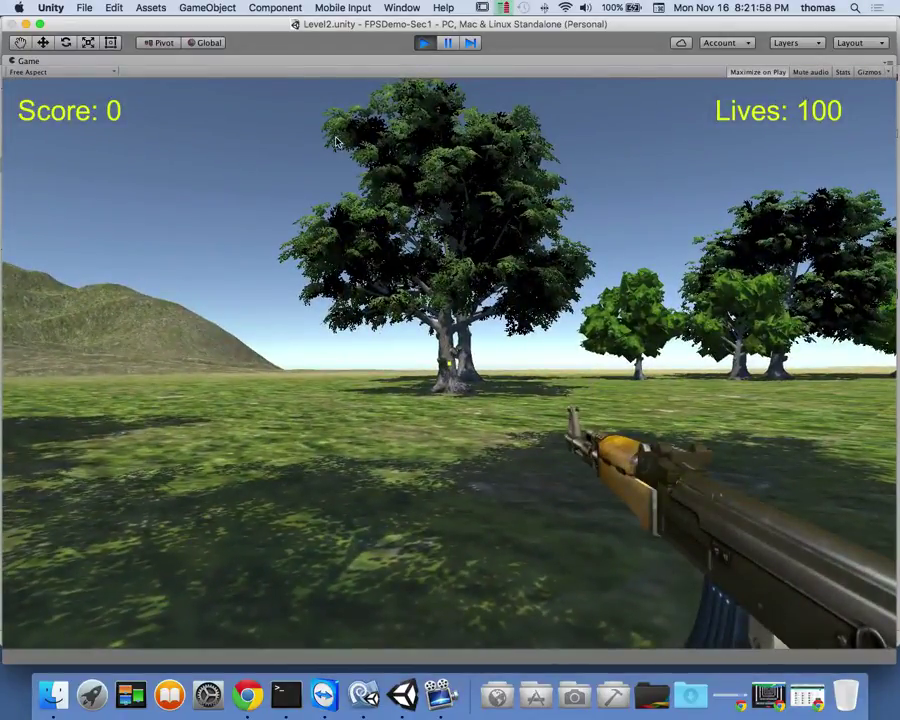
key(w)
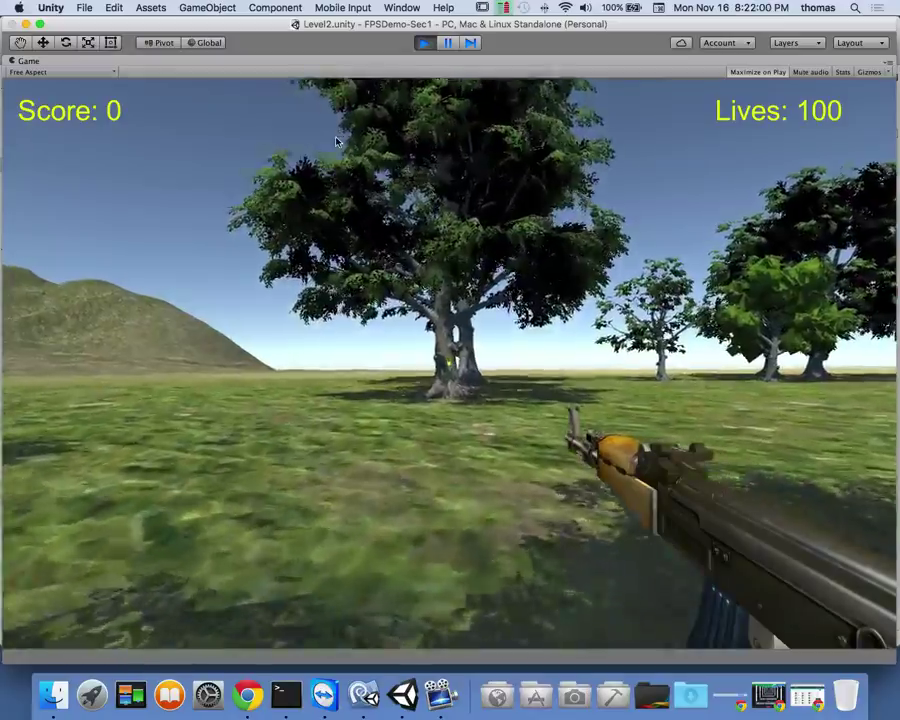
key(w)
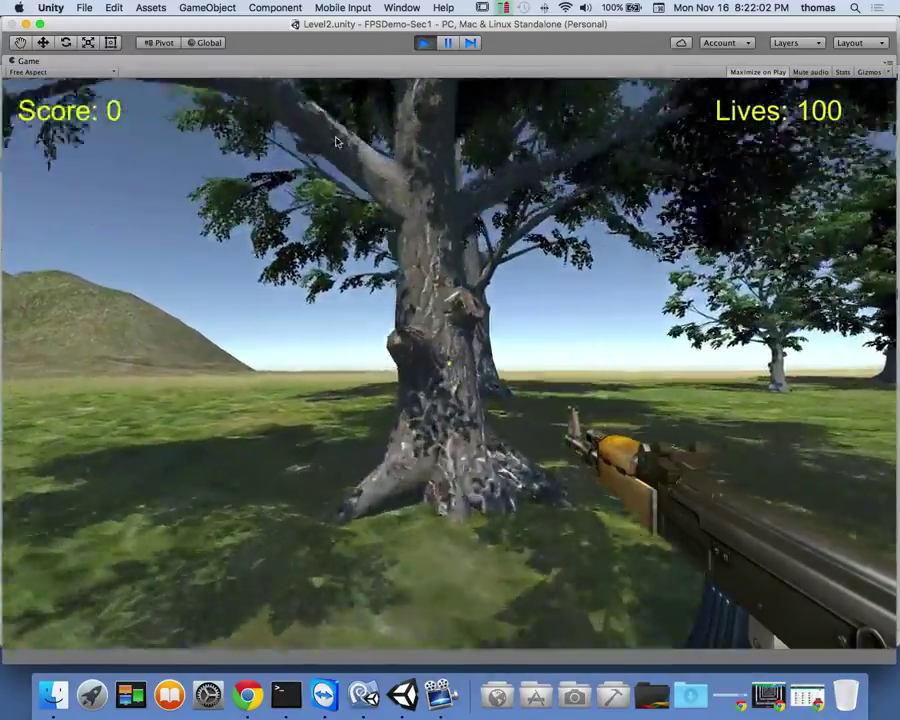
key(w)
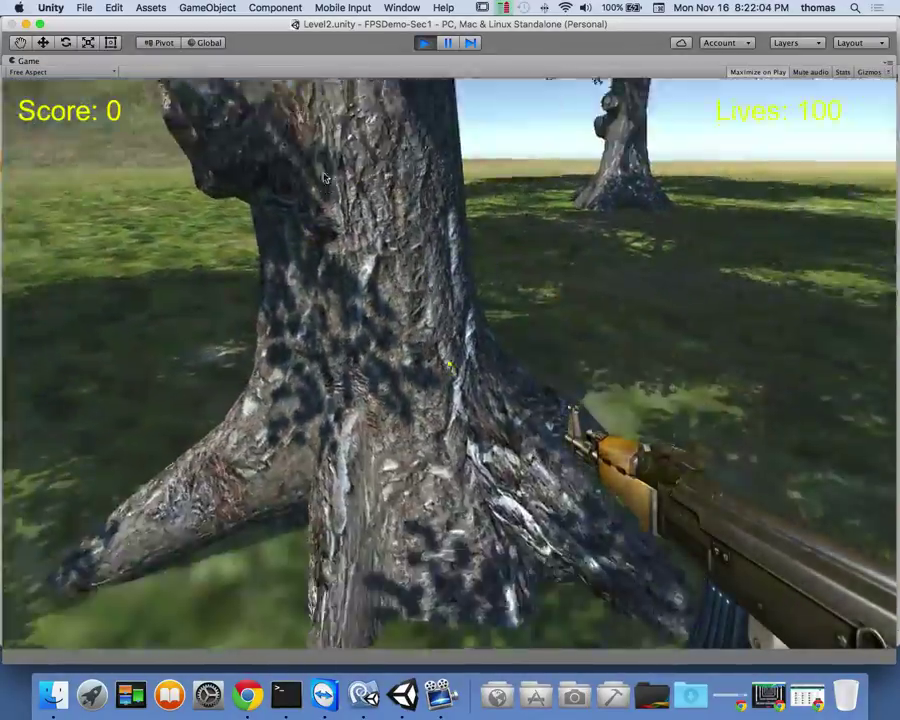
key(w)
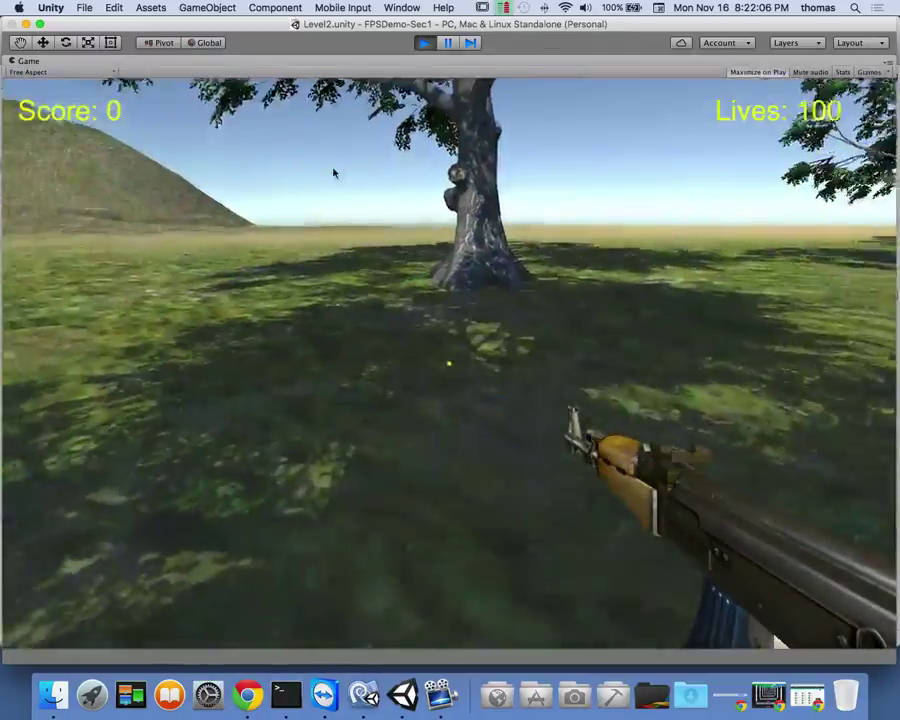
key(w)
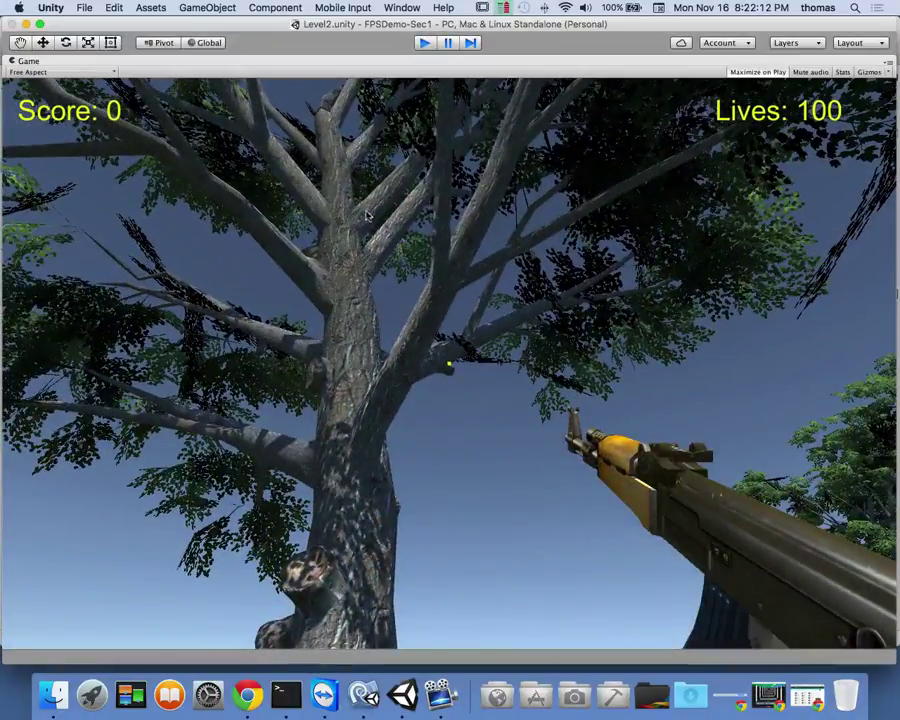
key(super+p)
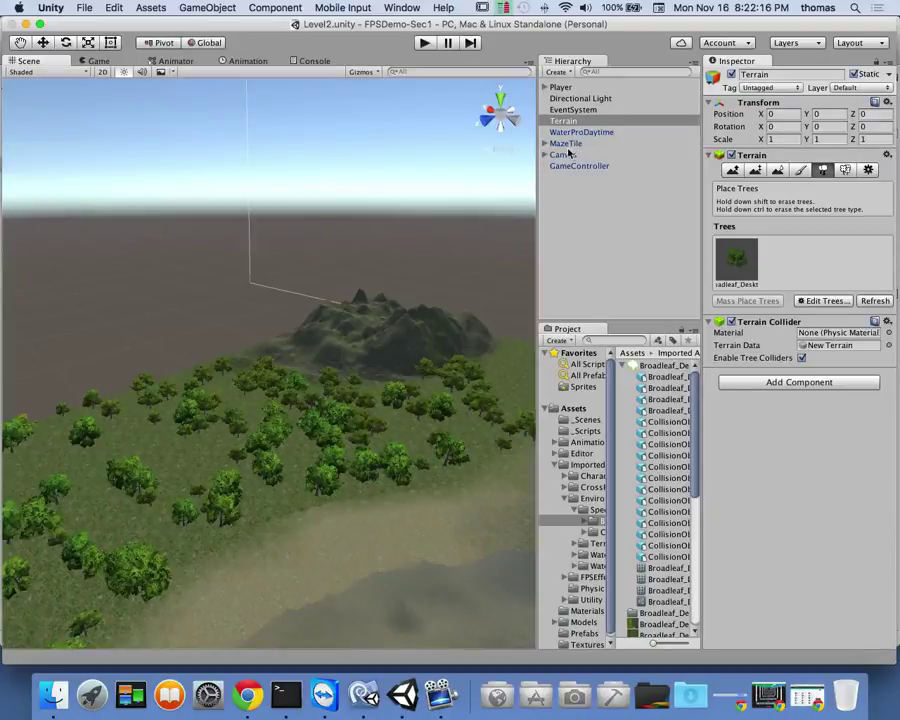
- Select the Player object, frame it in the Scene view and face the view down the valley towards the trees
click(560, 87)
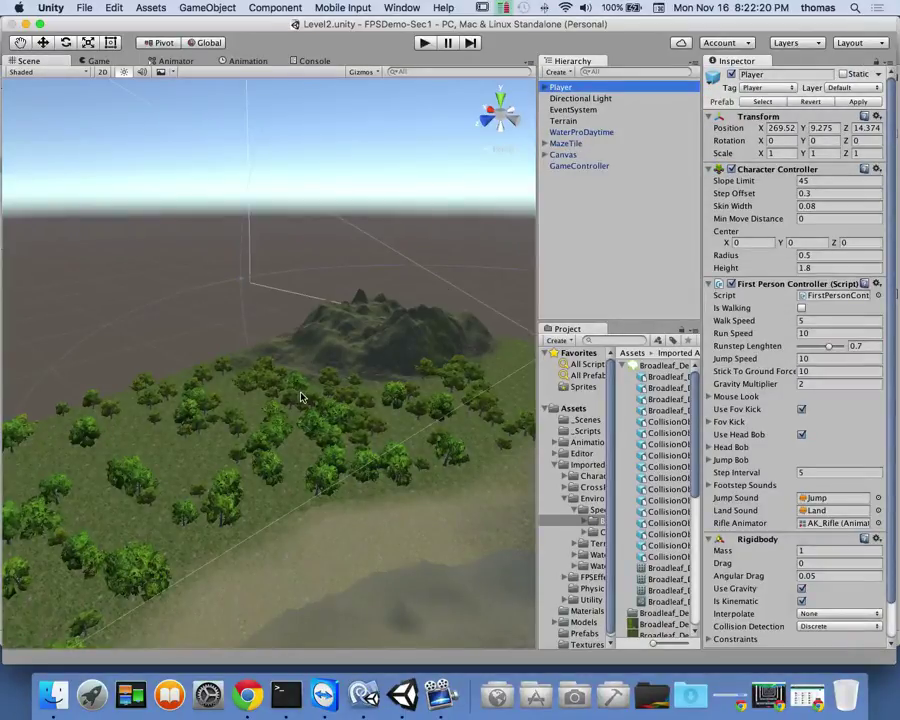
key(f)
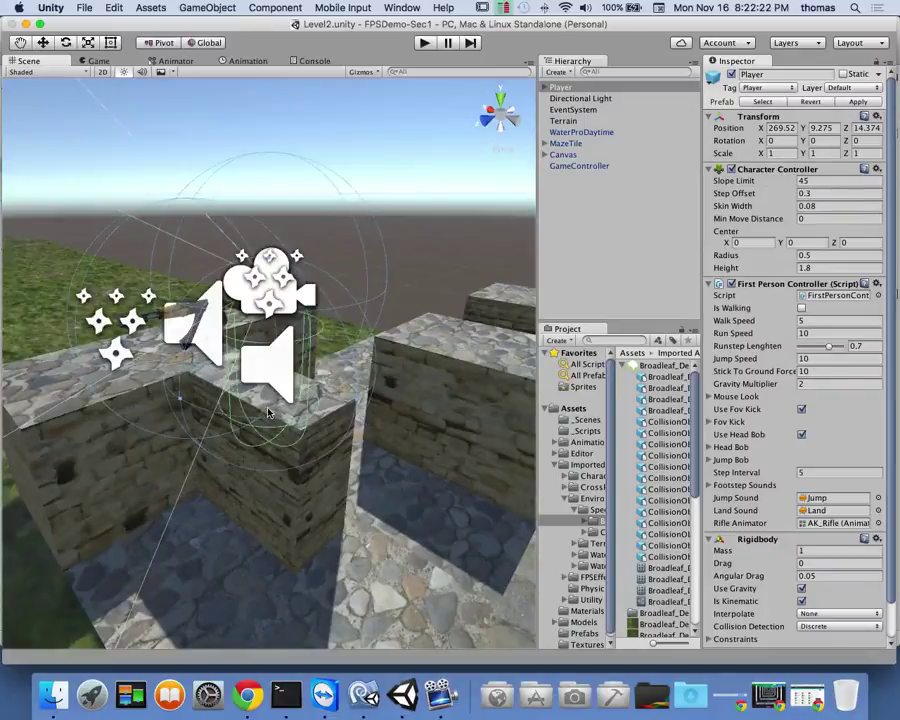
mouse_move(268, 412)
alt+mouse_down()
mouse_move(218, 430)
mouse_move(257, 414)
mouse_move(268, 424)
alt+mouse_up()
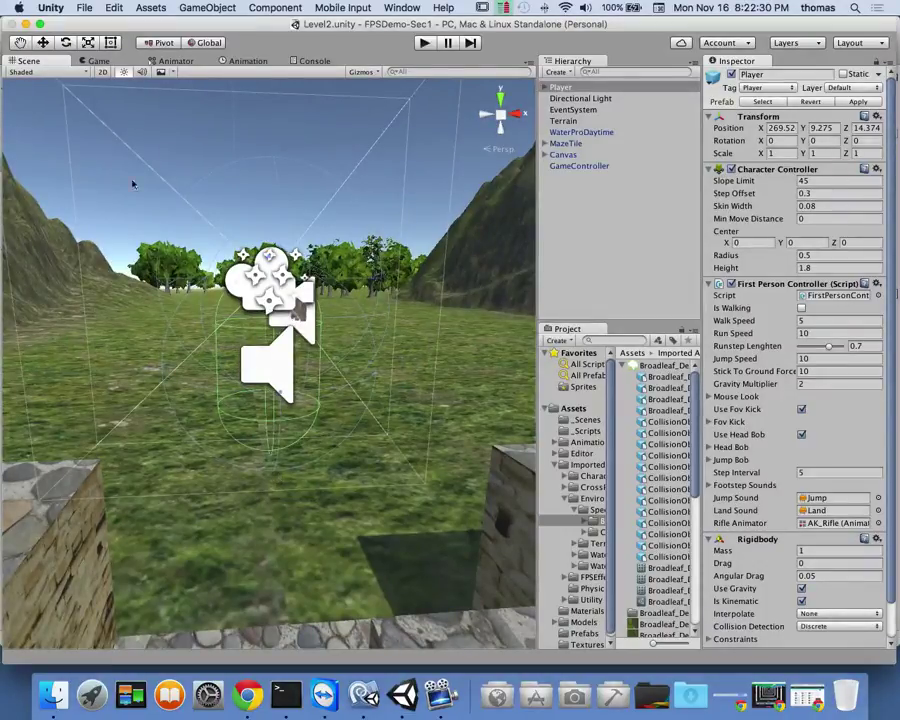
- Examine the valley, the maze and the distant trees around the Player in the Scene view
click(20, 42)
drag(239, 408, 280, 190)
drag(268, 459, 288, 182)
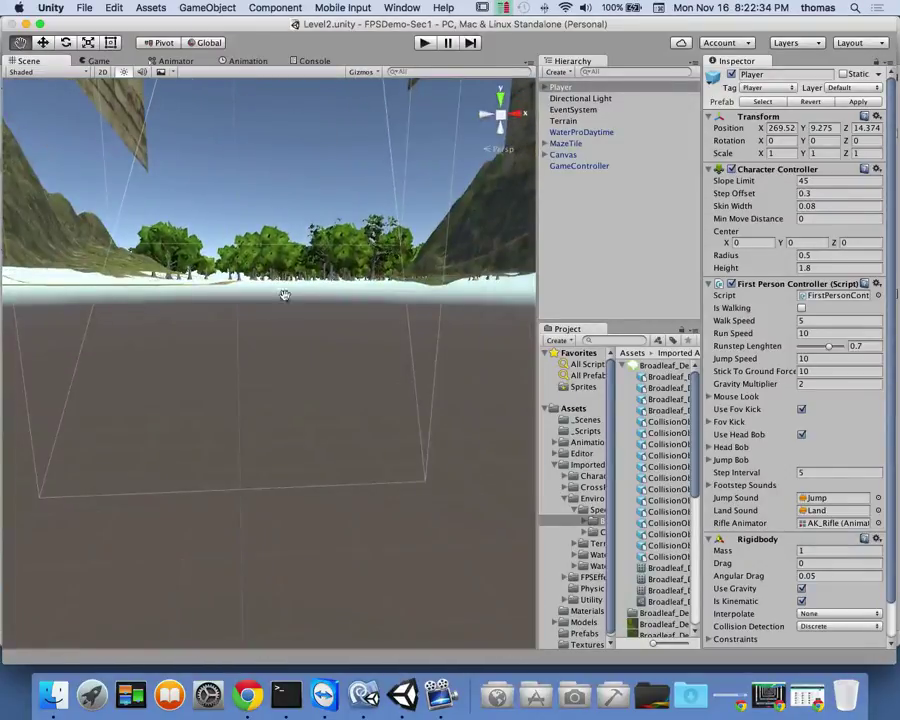
drag(289, 331, 316, 169)
right_drag(316, 169, 263, 293)
mouse_move(352, 291)
right_down()
mouse_move(345, 285)
mouse_move(341, 297)
right_up()
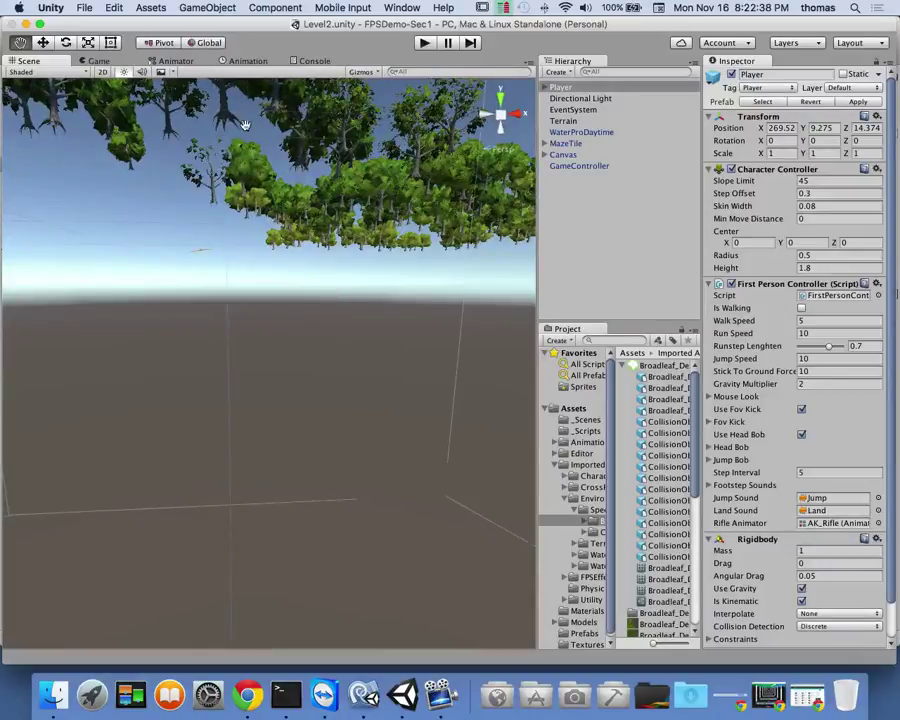
scroll(261, 203, up, 2)
scroll(270, 209, down, 5)
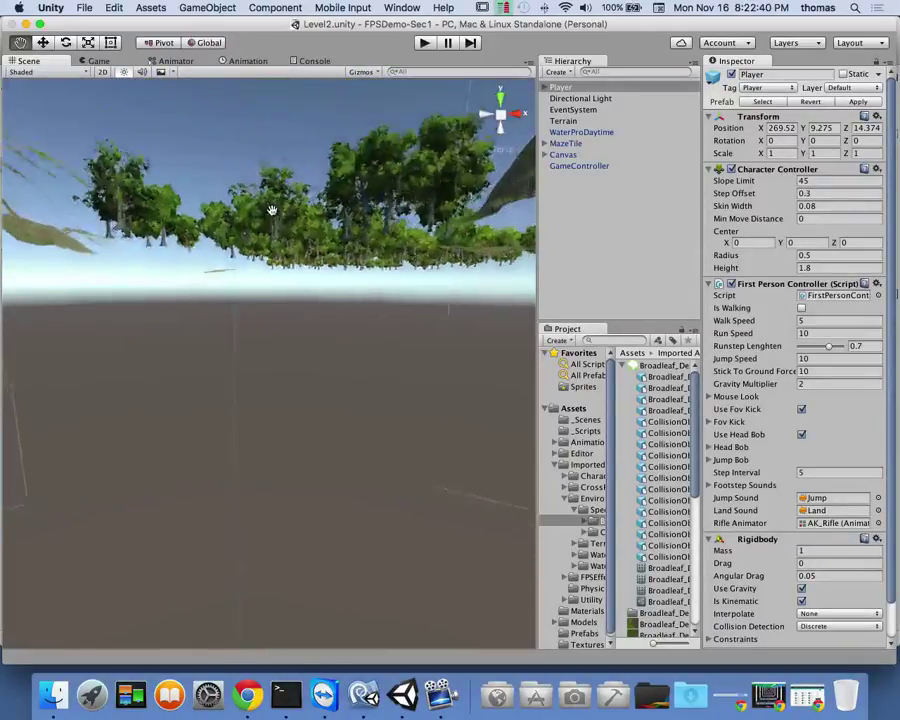
right_drag(271, 210, 243, 456)
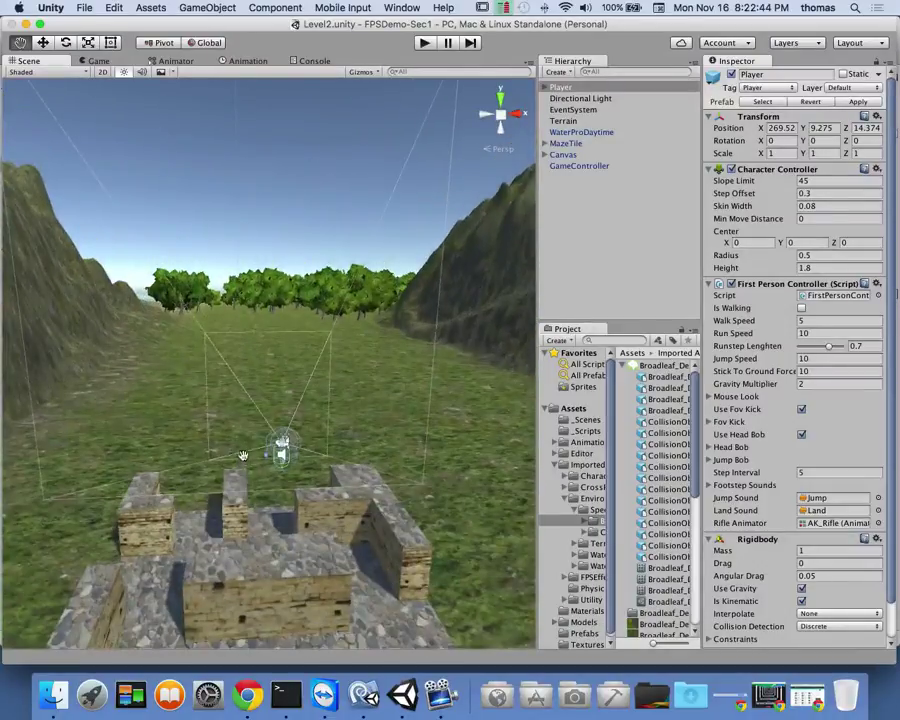
scroll(279, 446, up, 5)
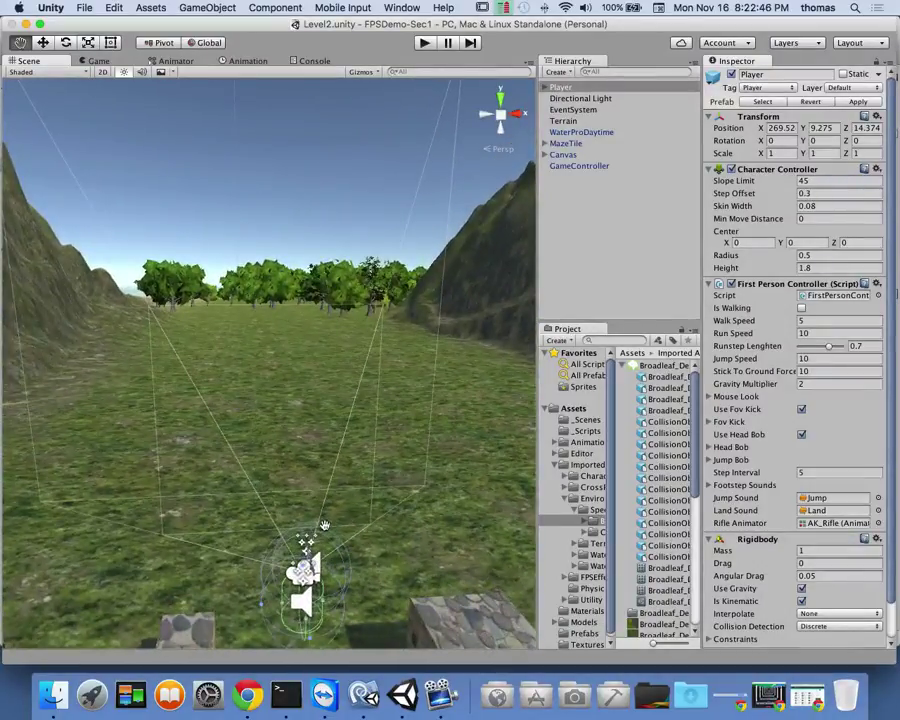
right_drag(220, 374, 322, 443)
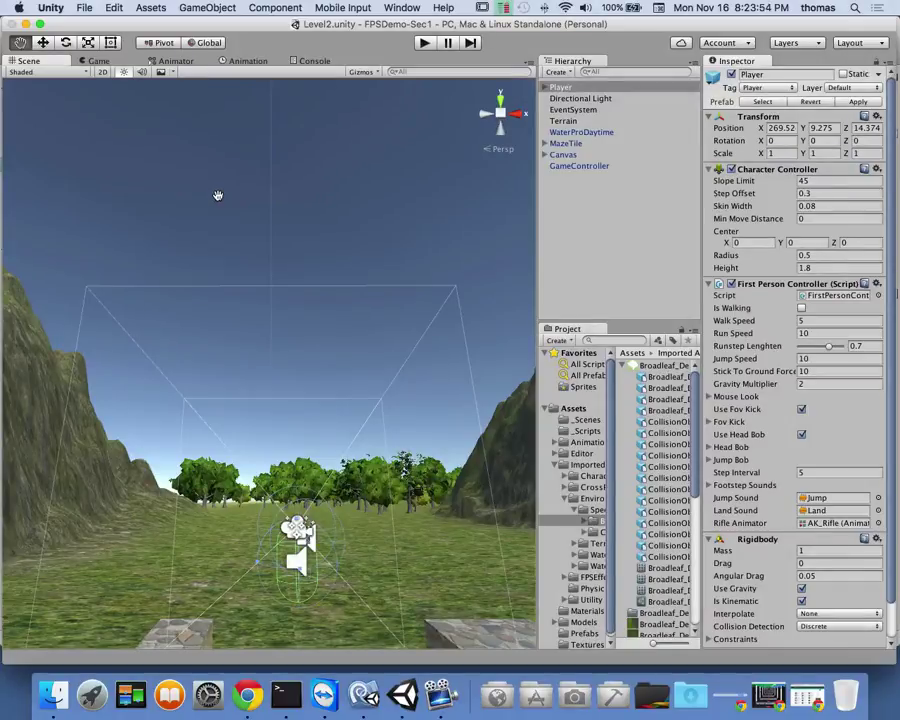
scroll(297, 333, down, 10)
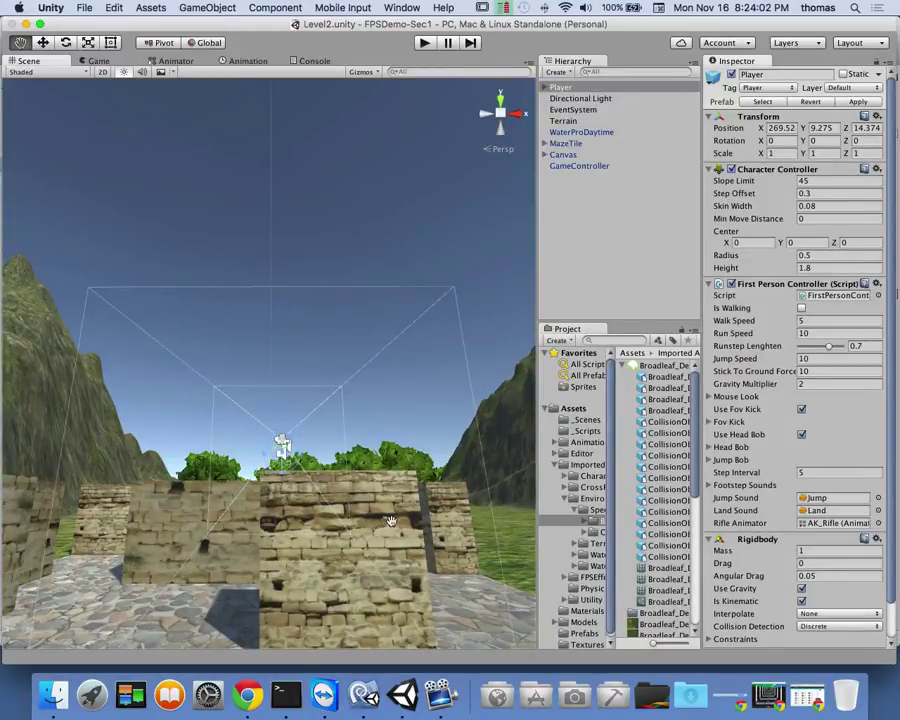
scroll(390, 520, up, 5)
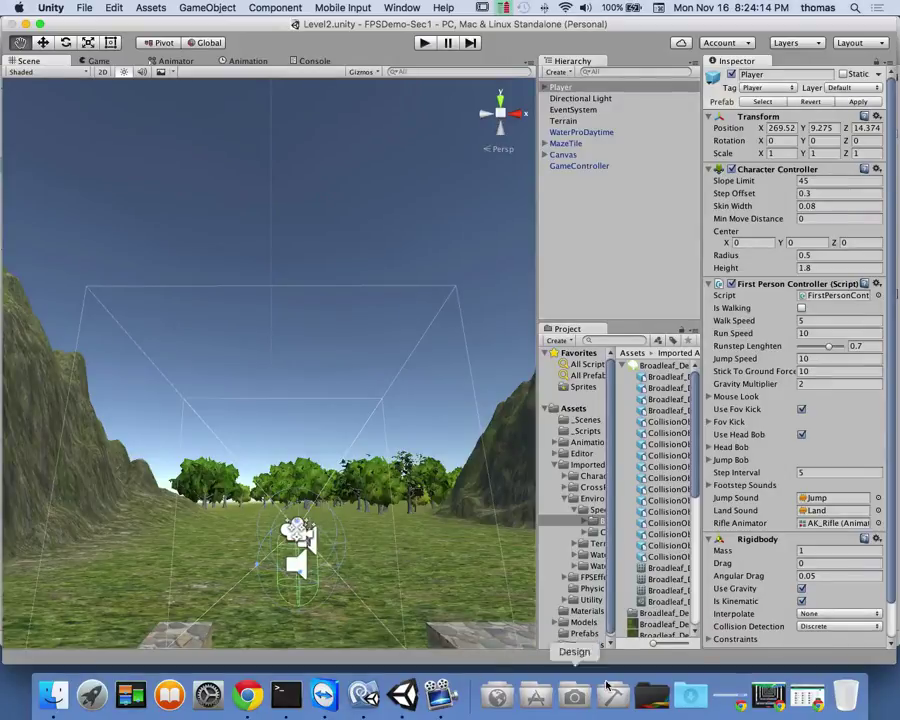
- Switch to the Google Hangouts window and stop the COMP305 - Lesson 10 - Part 2 broadcast
click(768, 693)
click(449, 614)
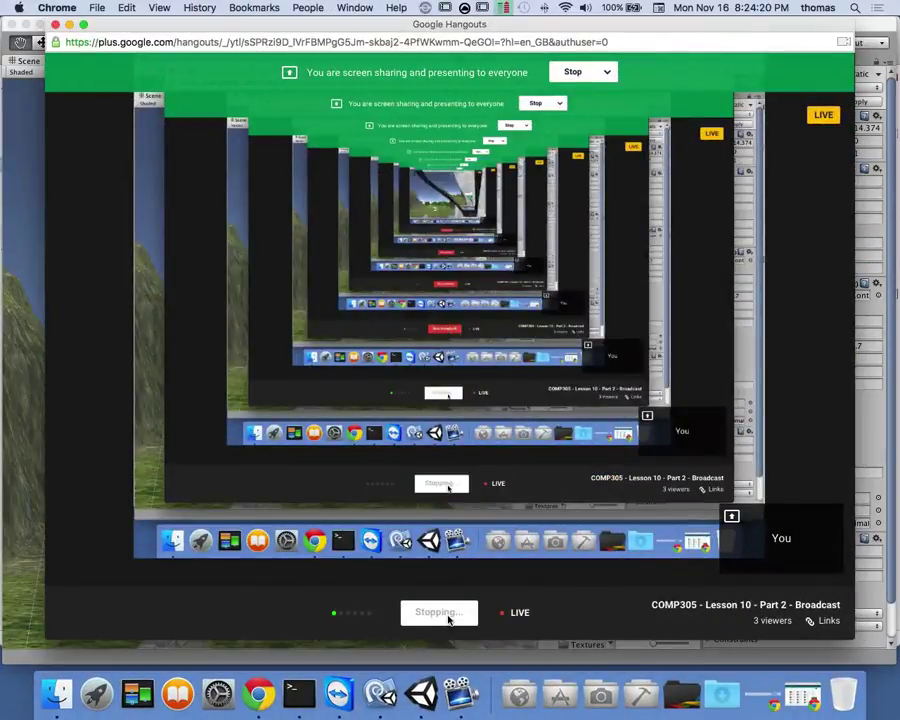
mouse_move(526, 414)
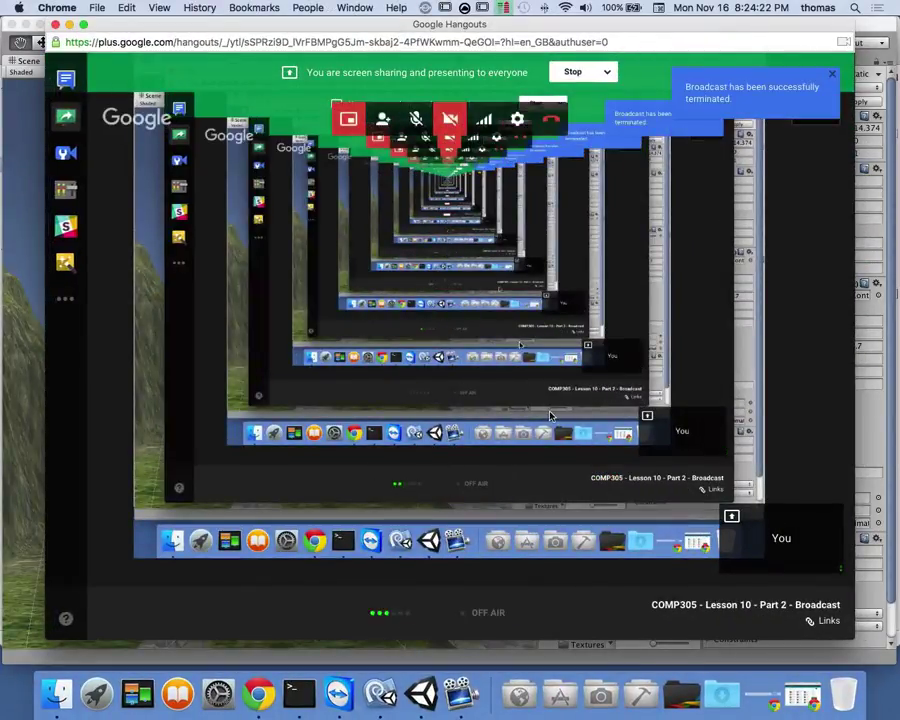